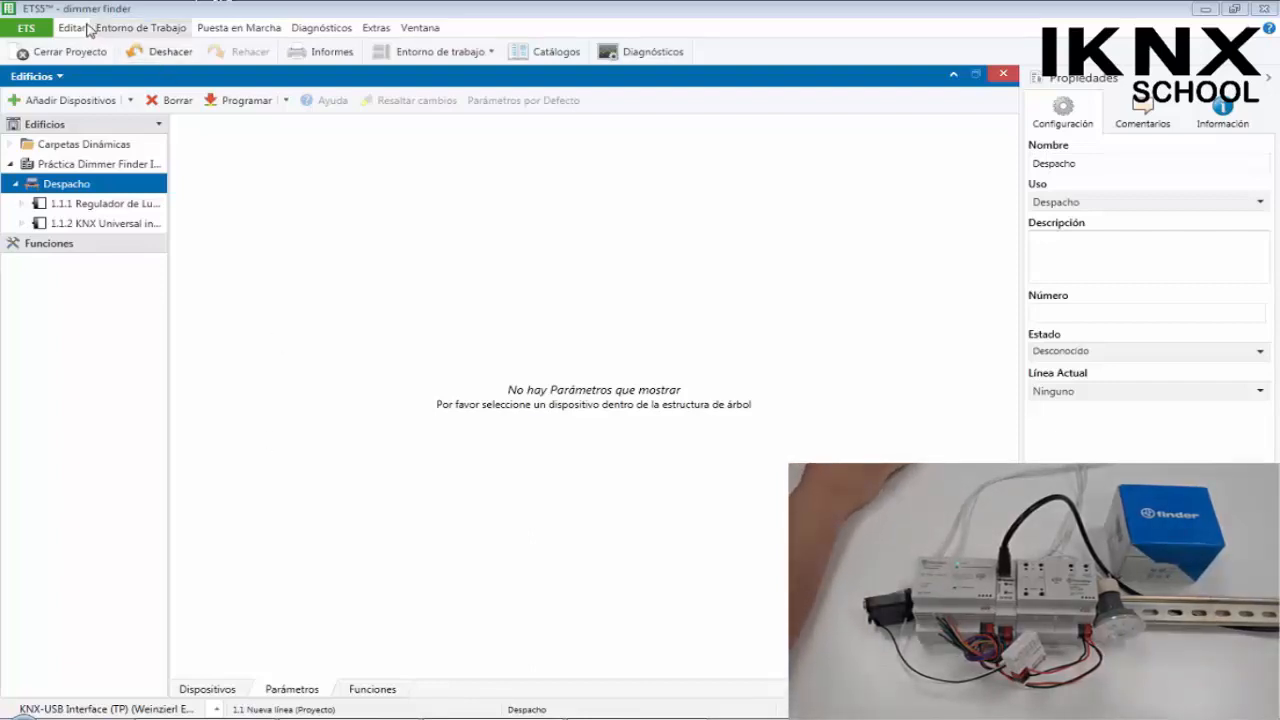
Open a new group addresses (Direcciones de Grupo) panel in the workspace
click(113, 28)
mouse_move(400, 172)
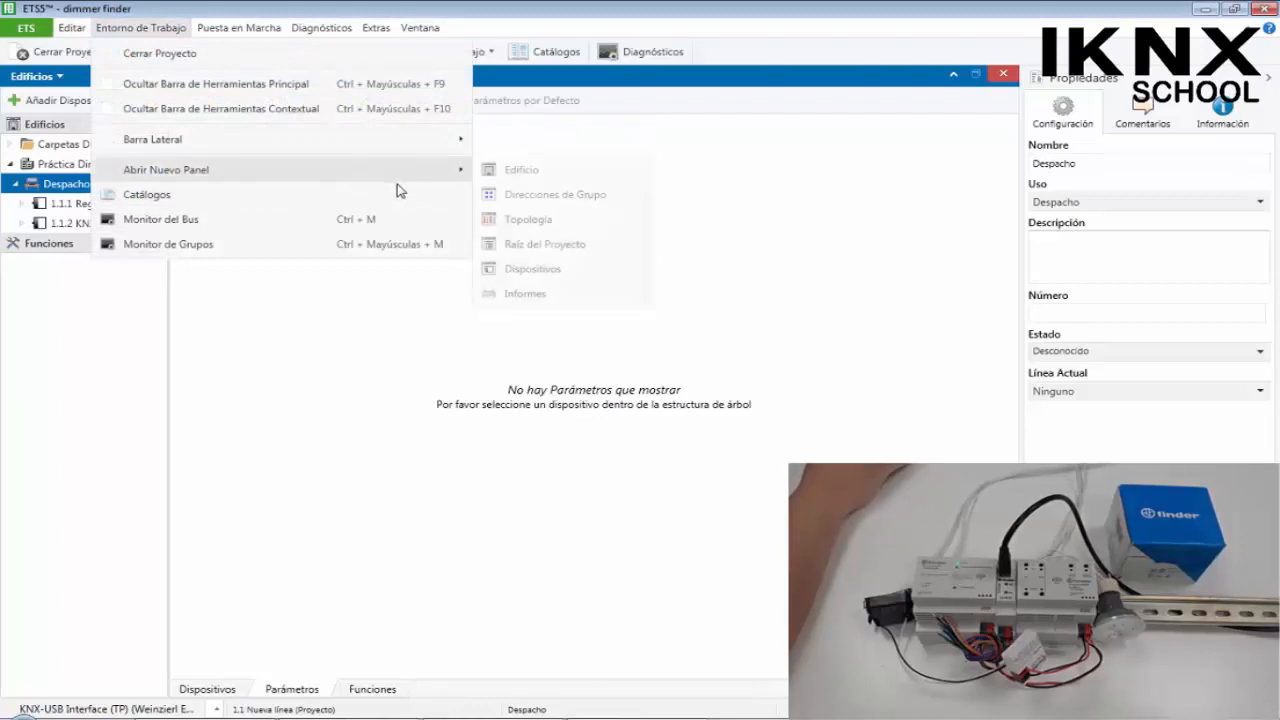
click(543, 194)
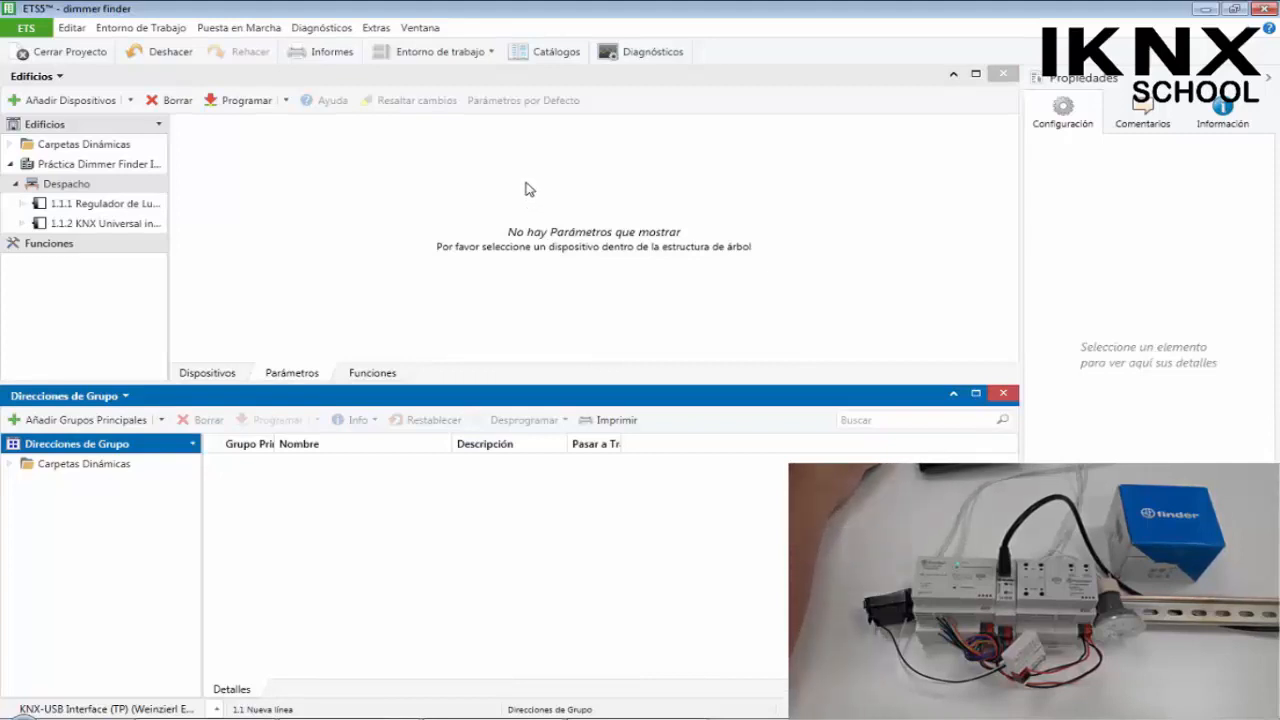
Add one main group named "dimmer" to the group addresses
click(114, 424)
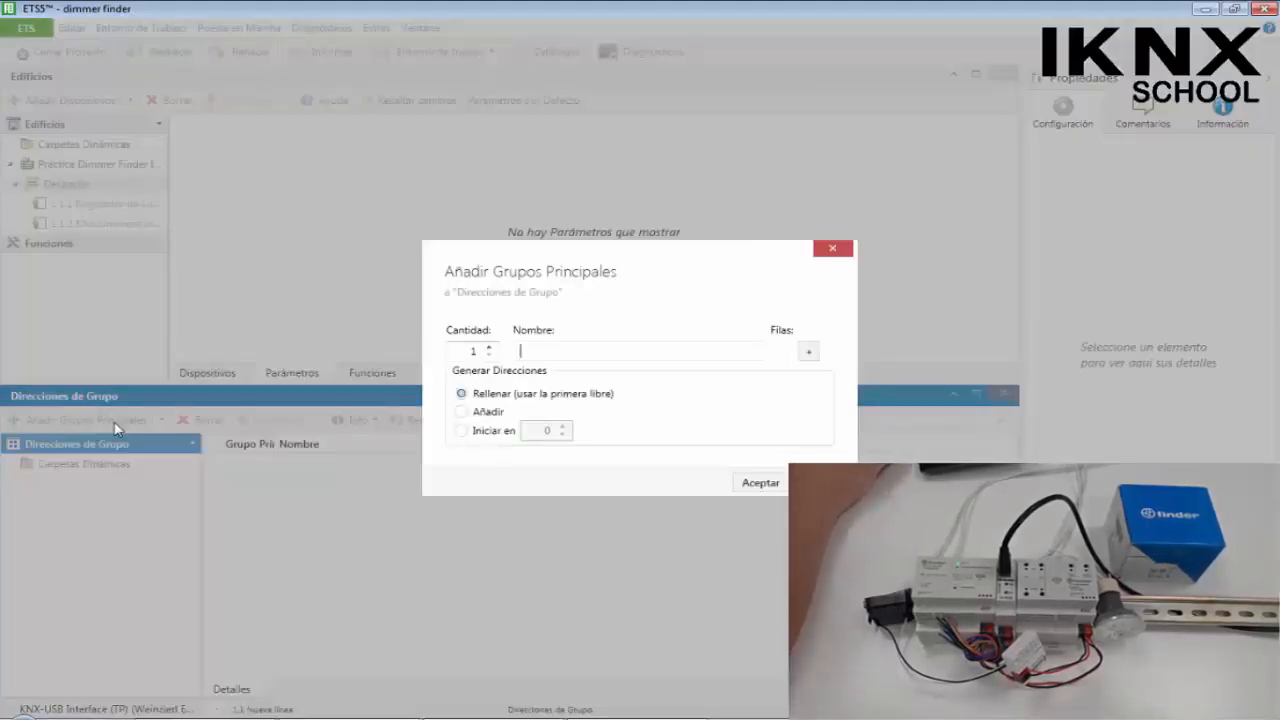
text(dimmer)
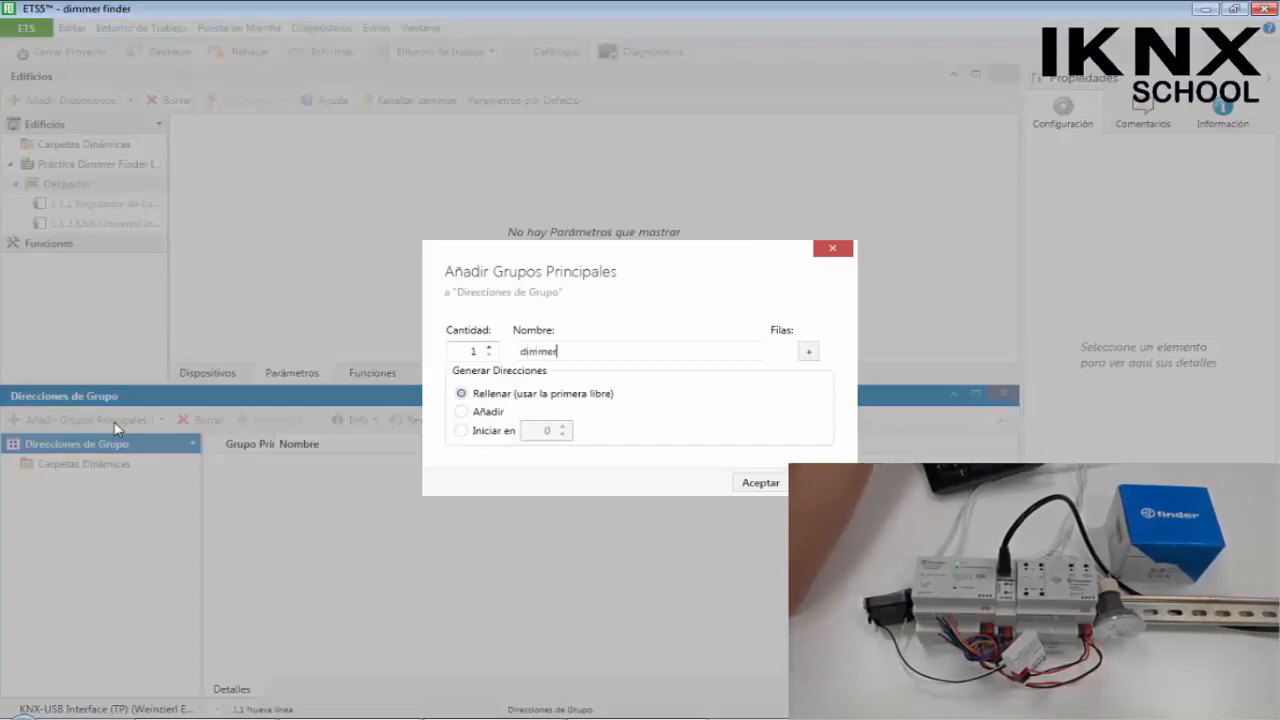
click(808, 350)
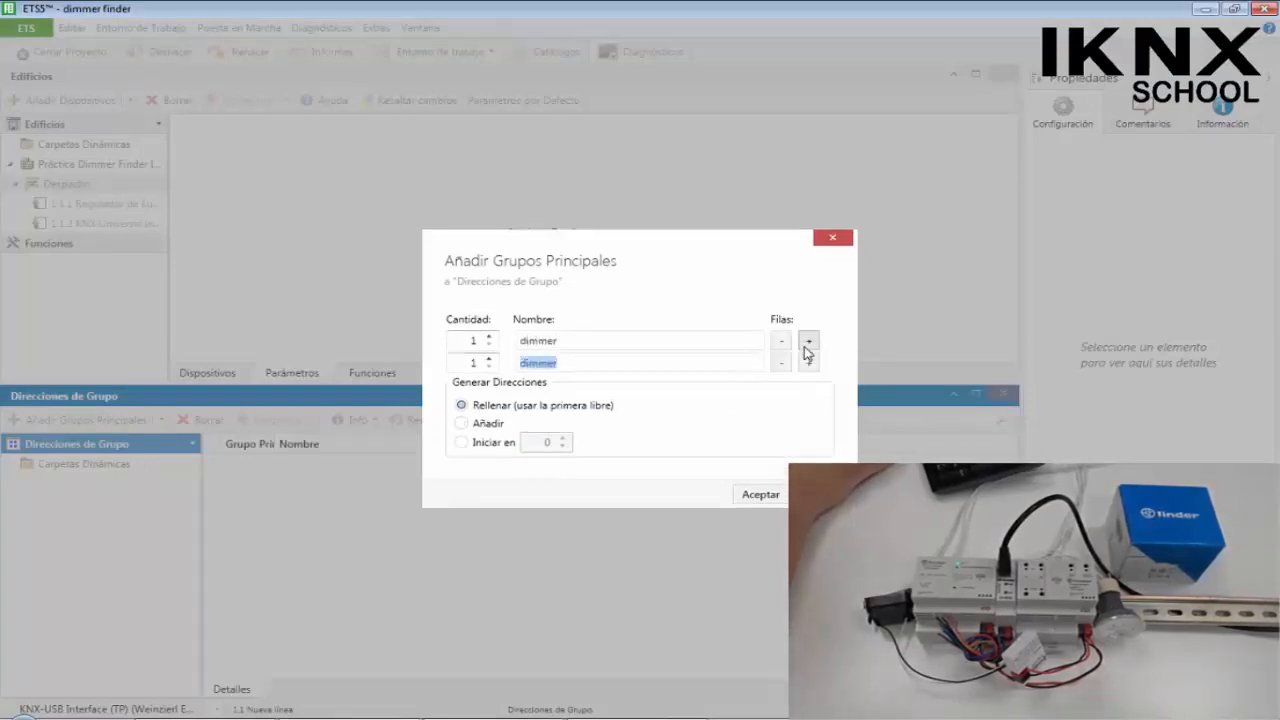
click(781, 362)
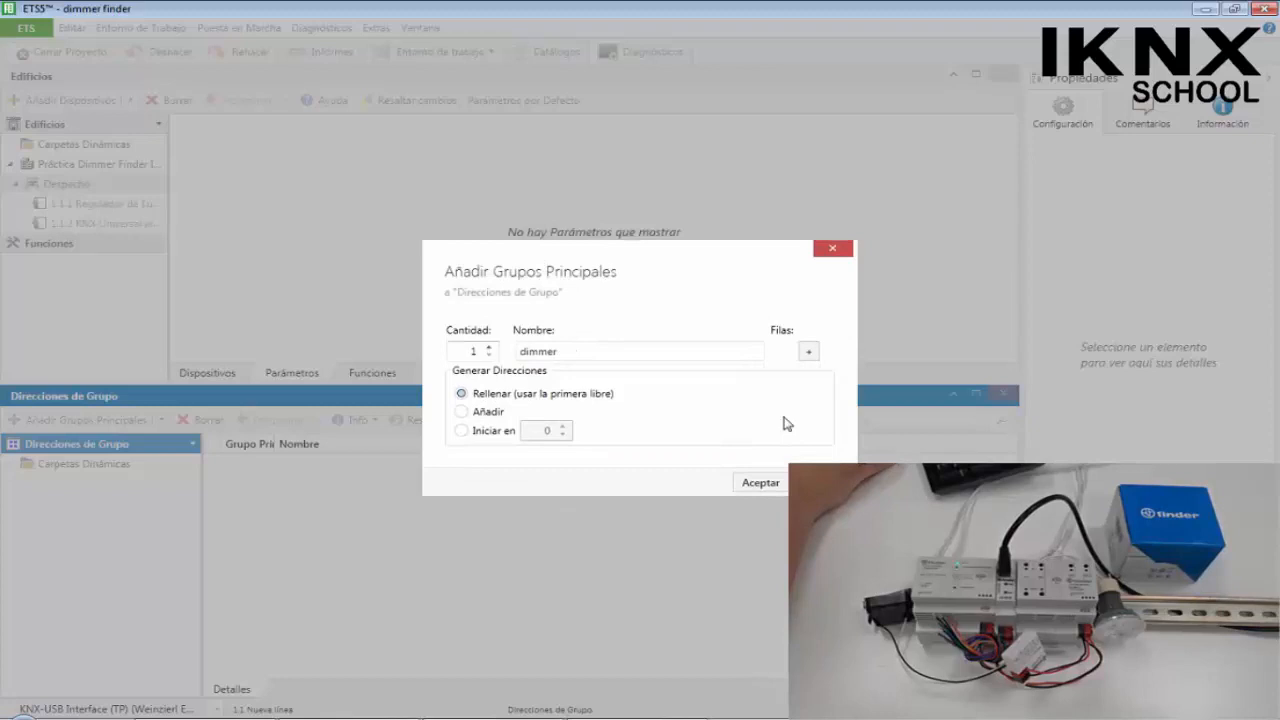
click(762, 482)
Add one middle group named "iluminación led" under the dimmer main group
right_click(85, 490)
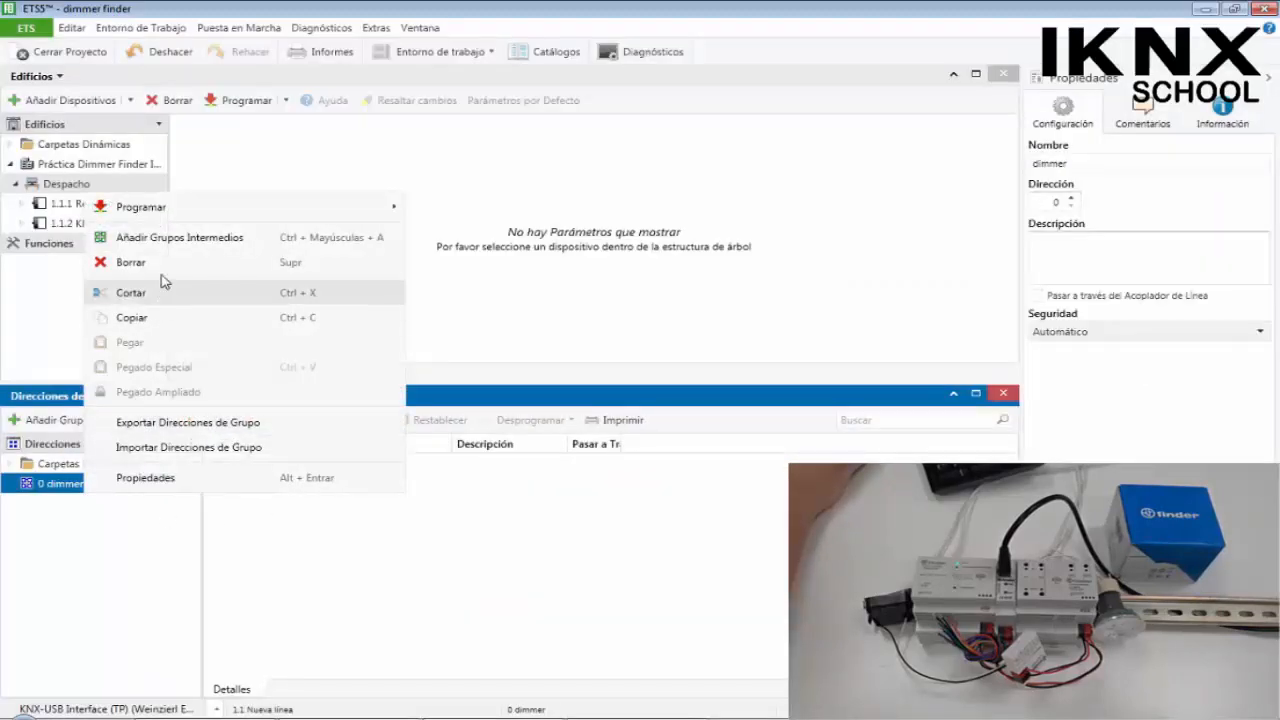
click(165, 238)
text(i)
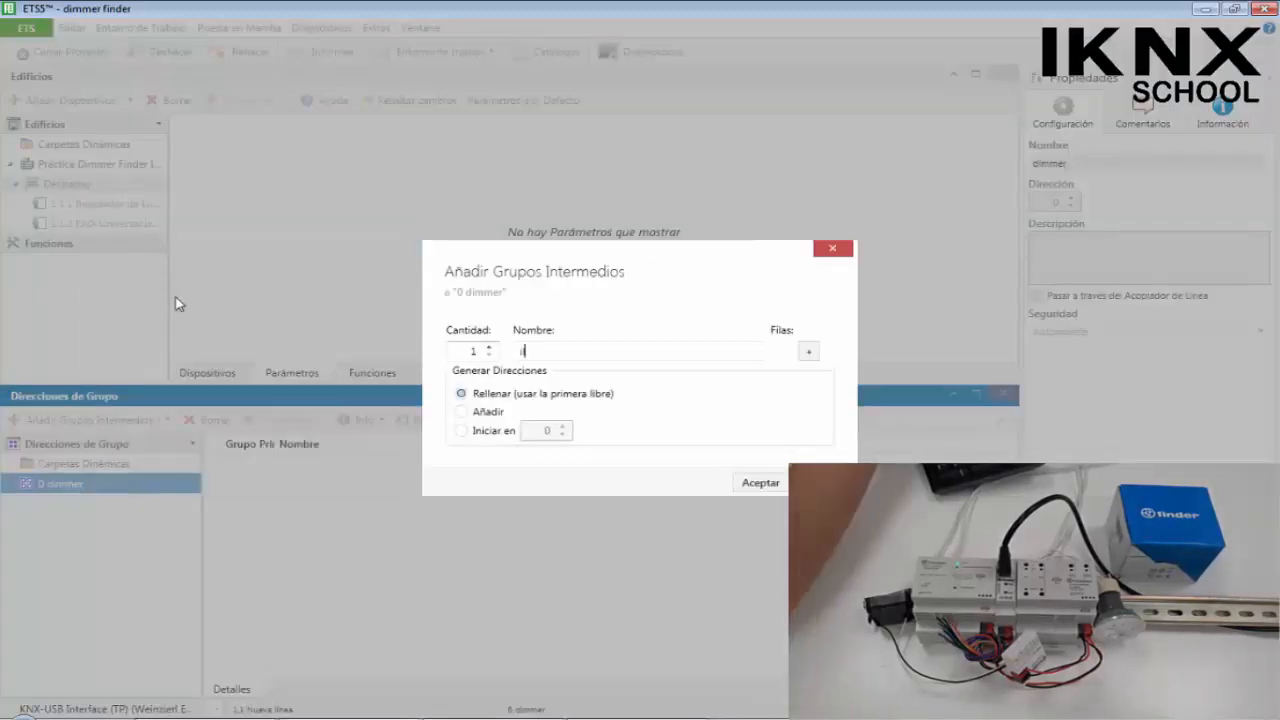
text(luminac)
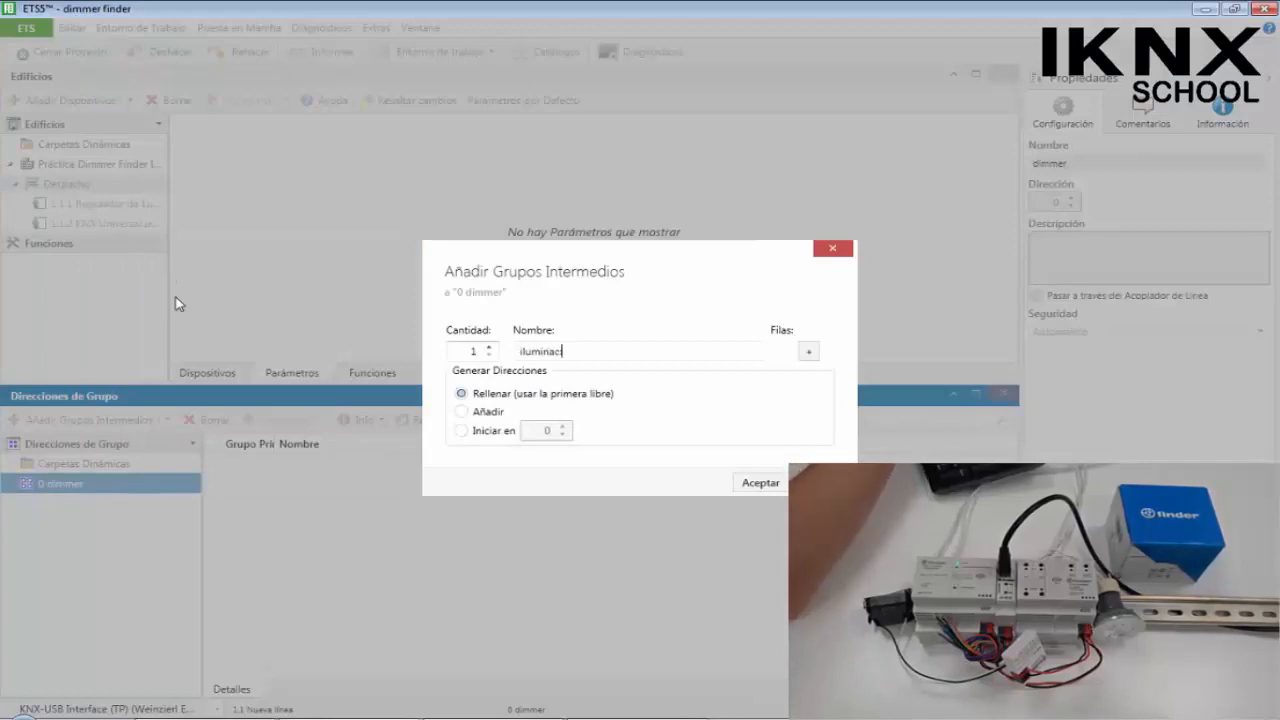
text(ión led)
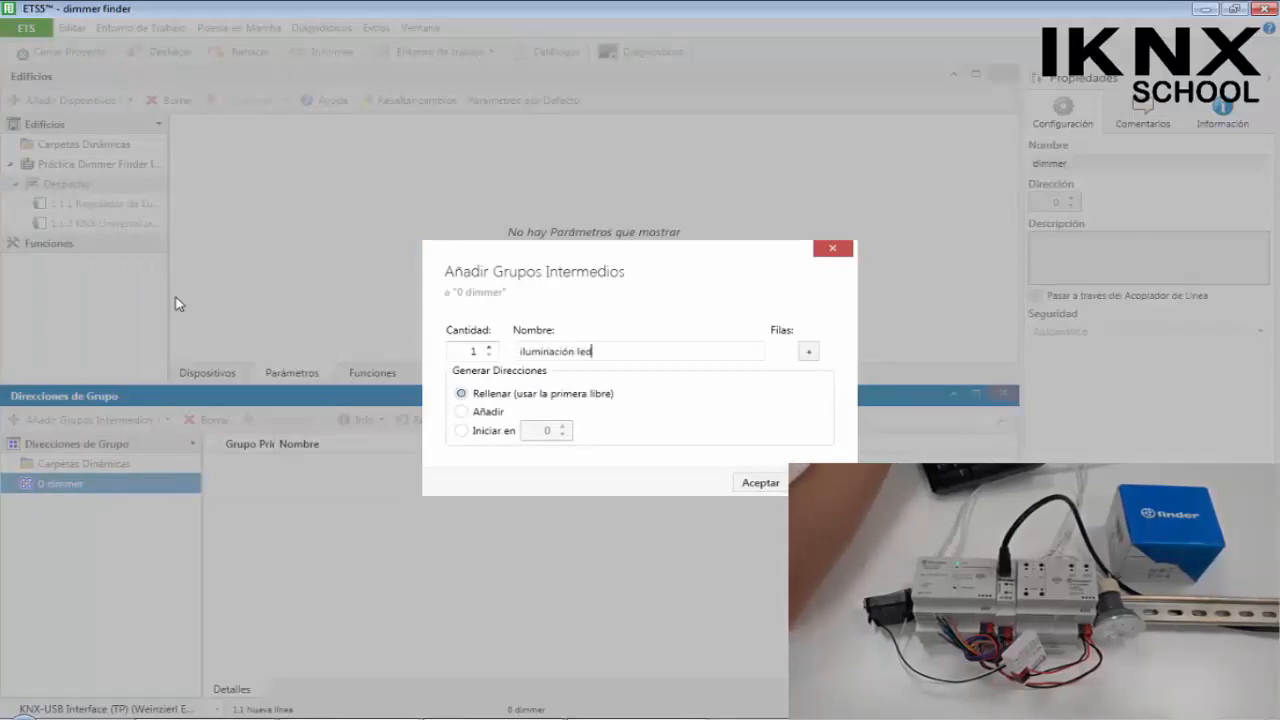
click(760, 482)
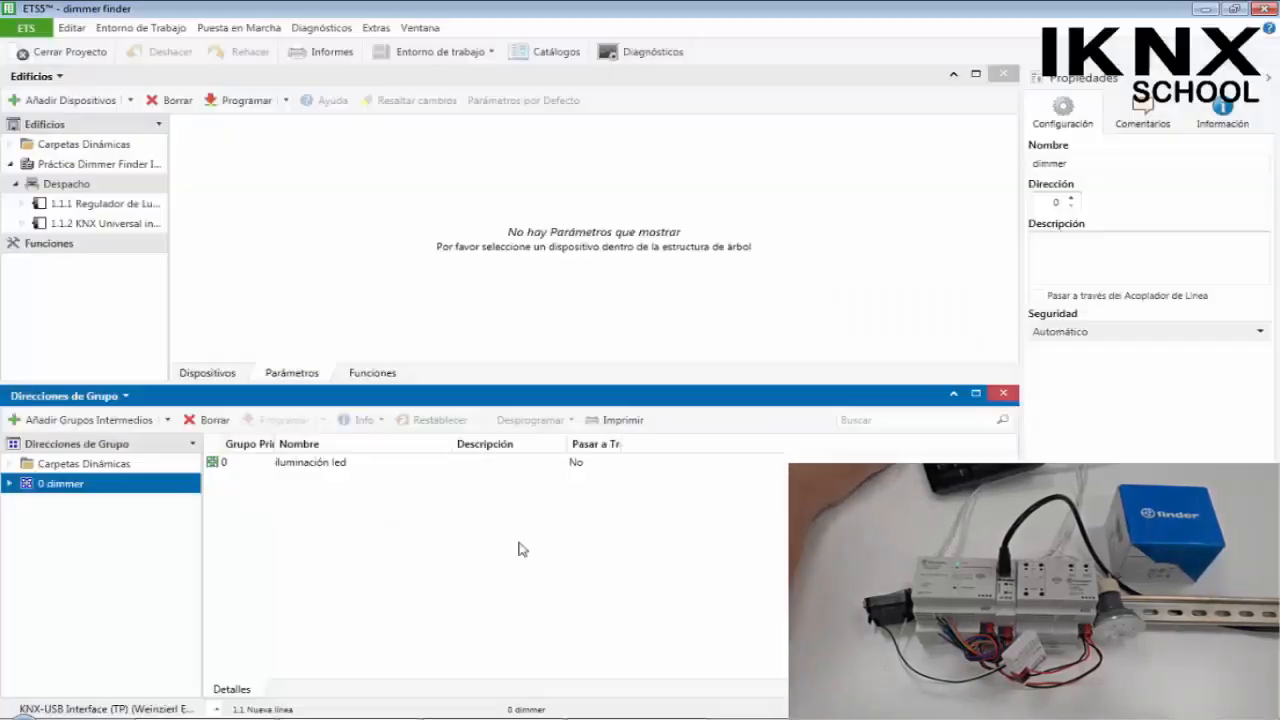
Start adding group addresses to the iluminación led middle group and name the first one "On/Off dimmer"
click(9, 483)
click(60, 503)
right_click(50, 500)
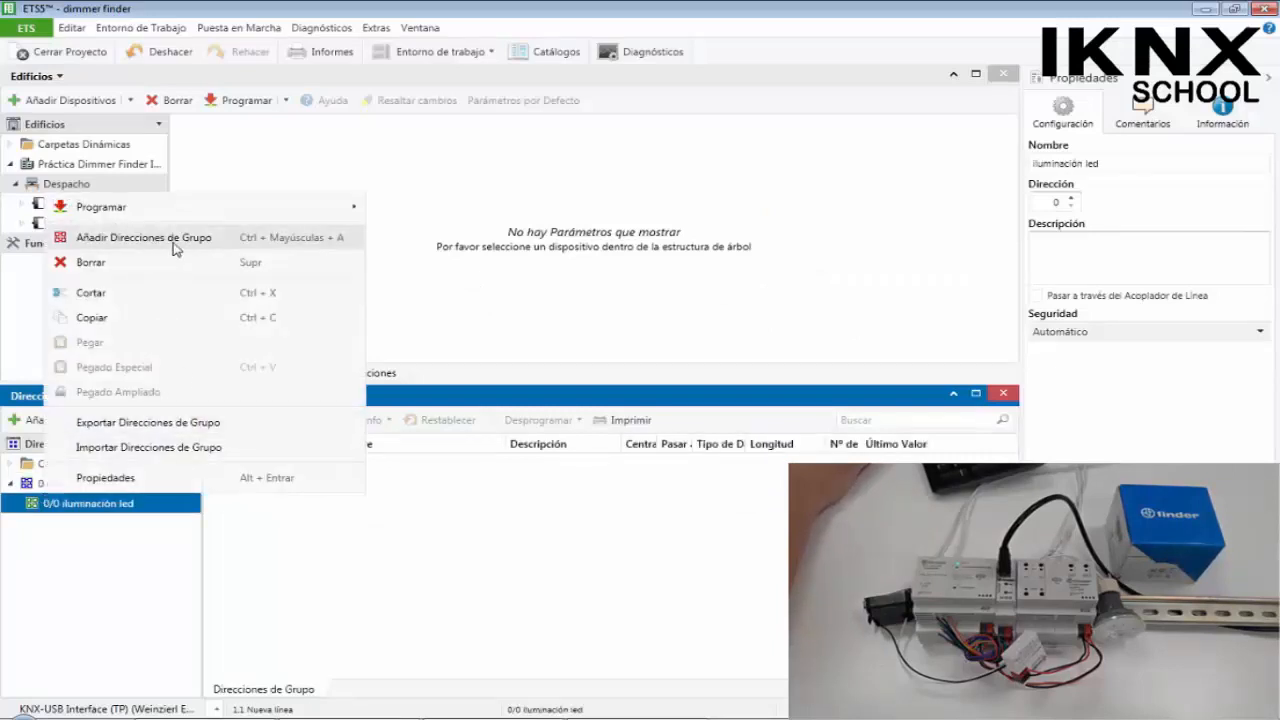
click(174, 240)
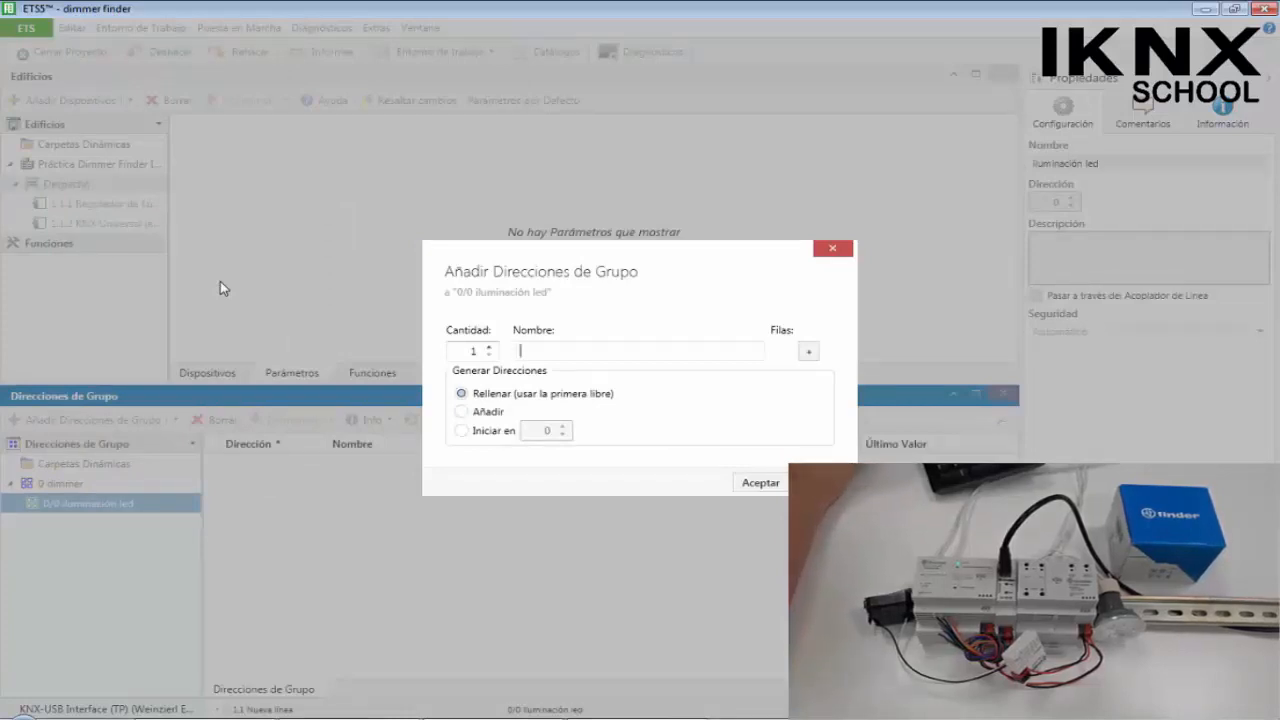
text(On/)
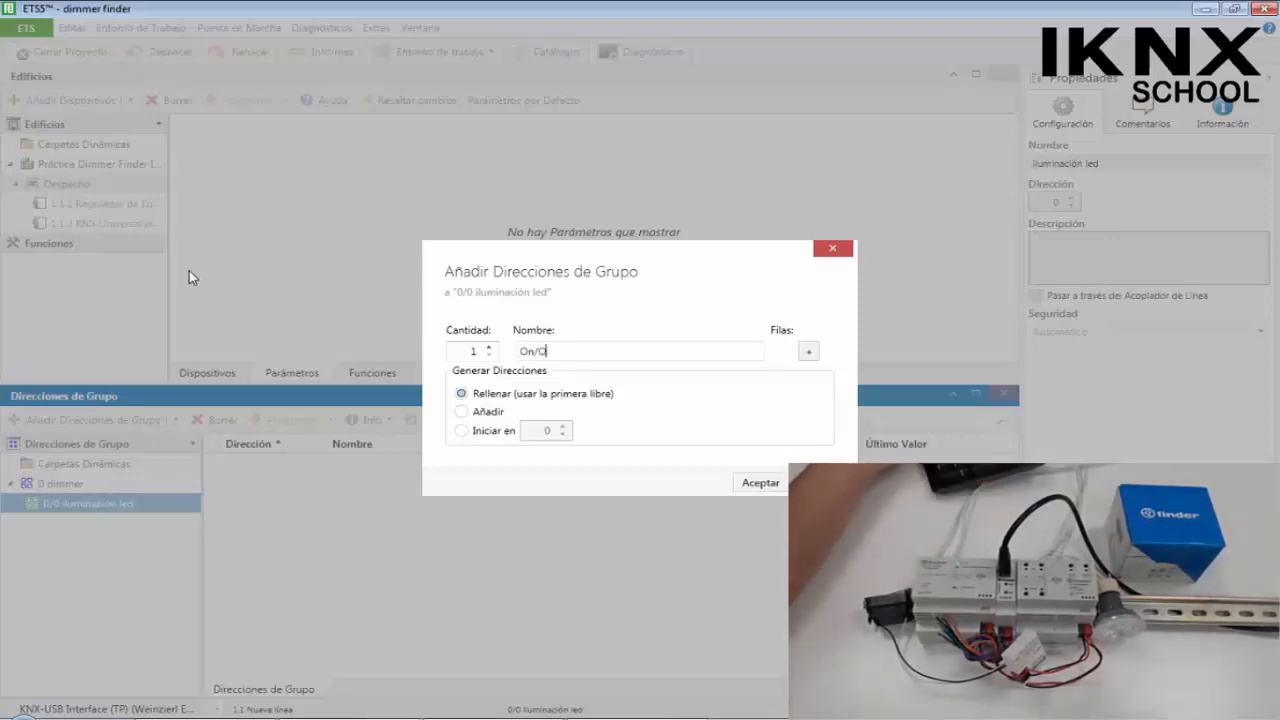
text(Off)
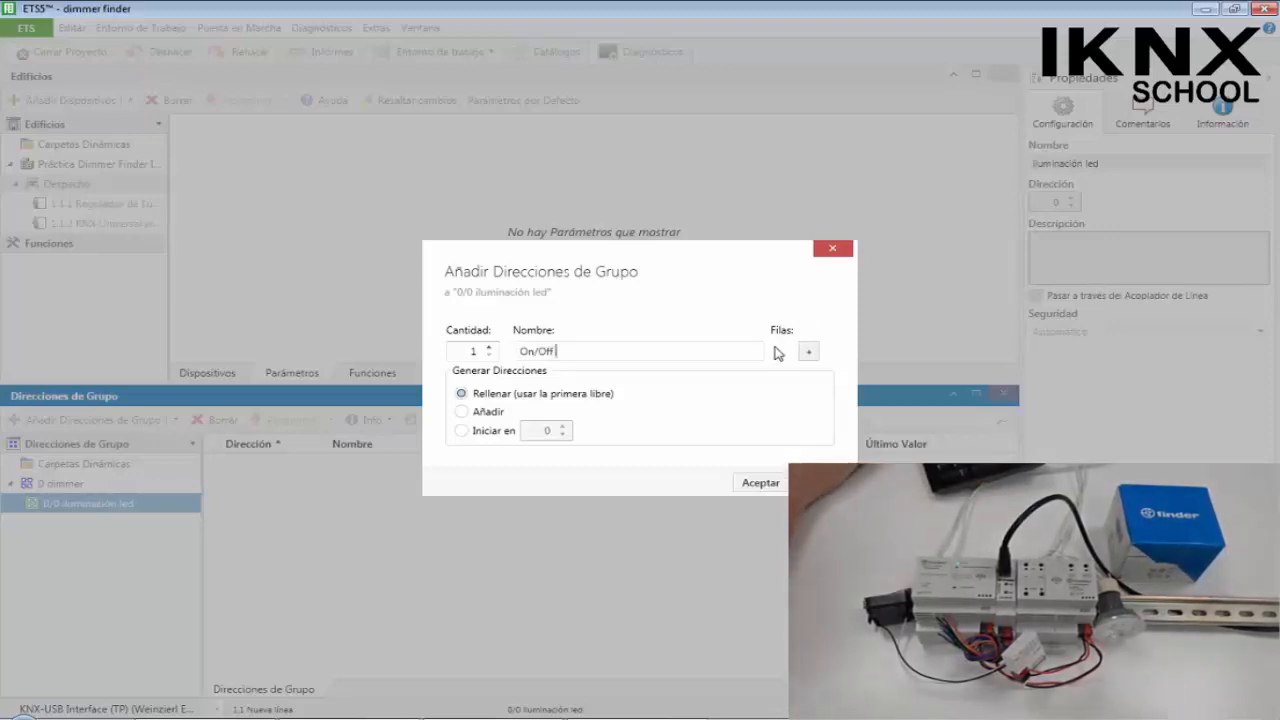
text( dimmer)
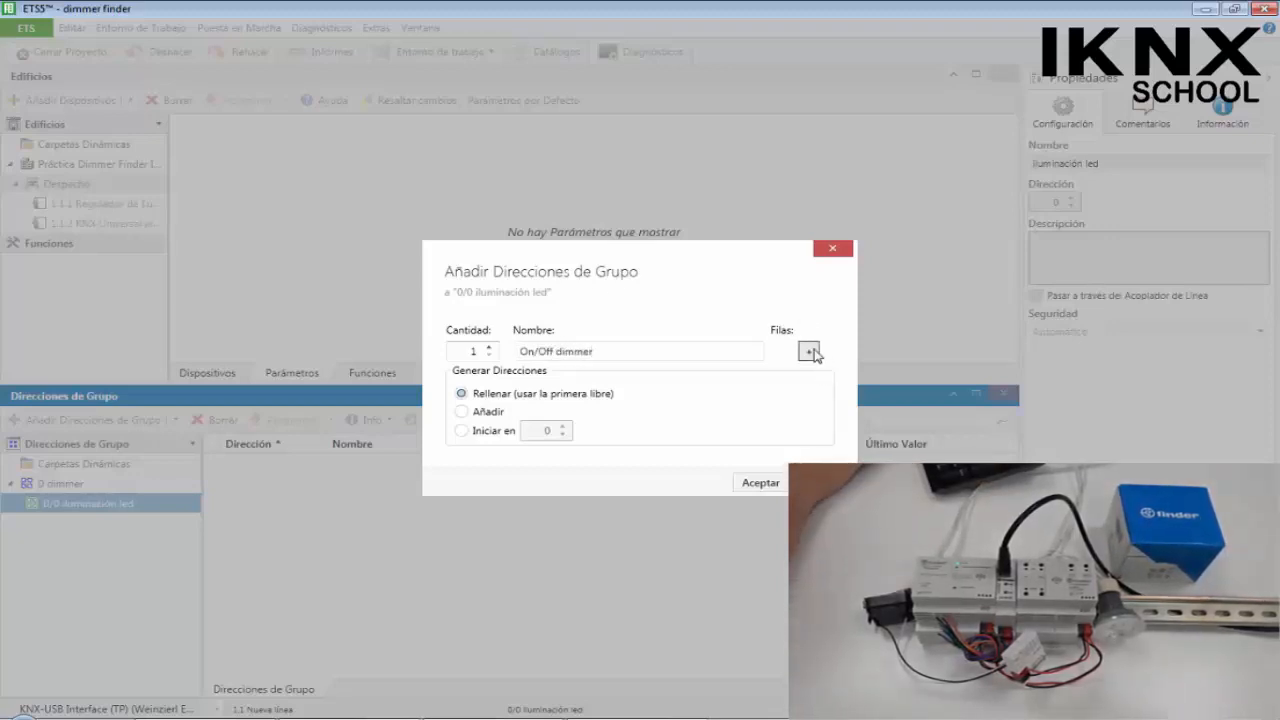
Add two more rows to the group address list, named "Estado On/Off dimmer" and "Regular dimmer"
click(809, 352)
key(Home)
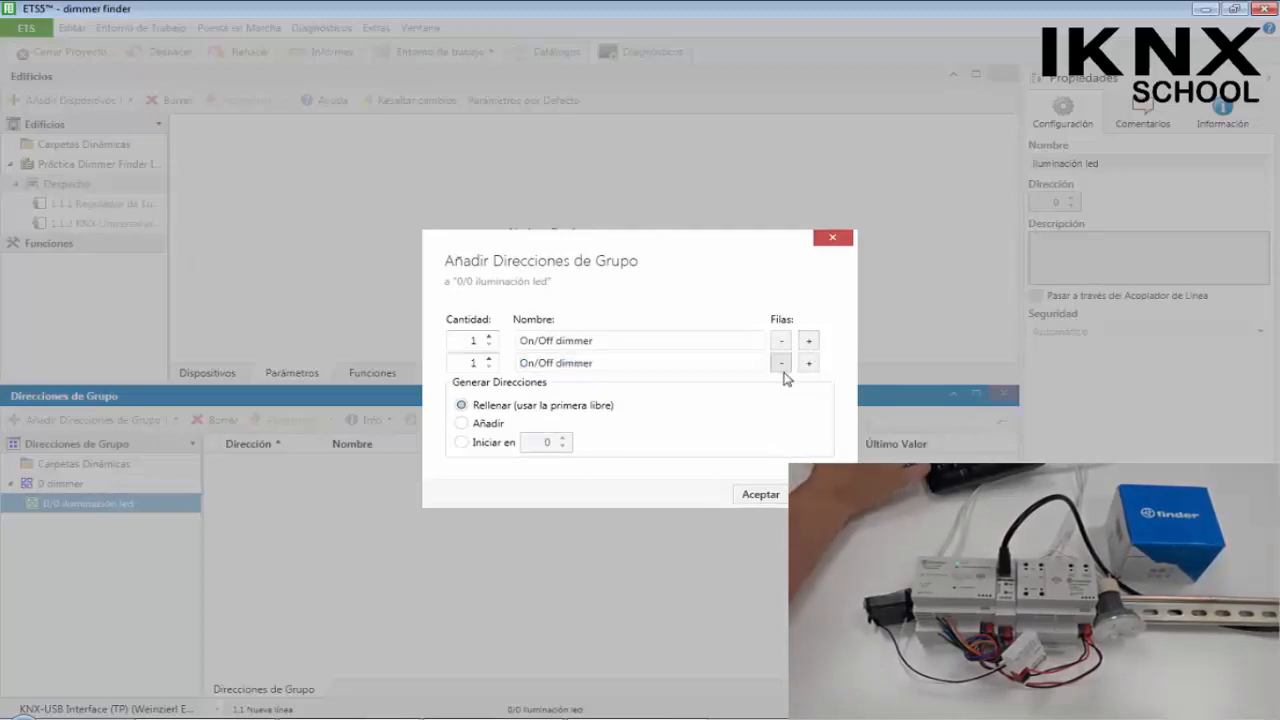
text(Estado)
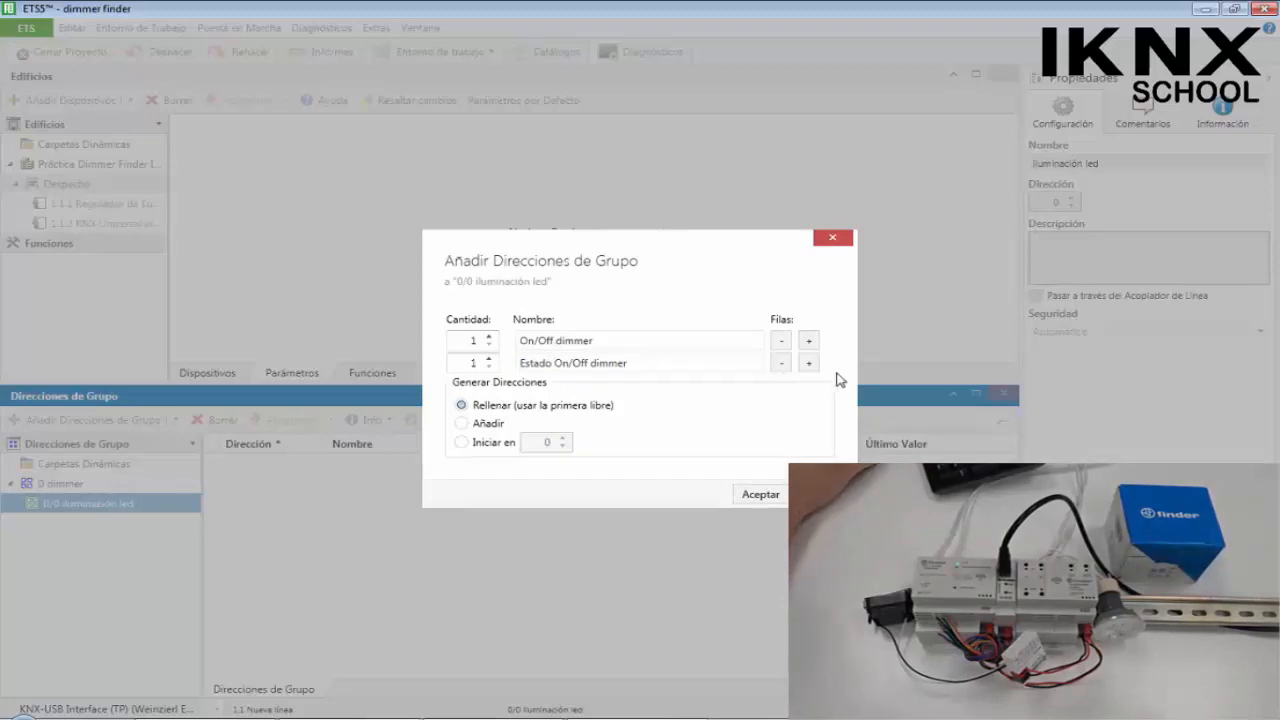
click(809, 363)
click(551, 376)
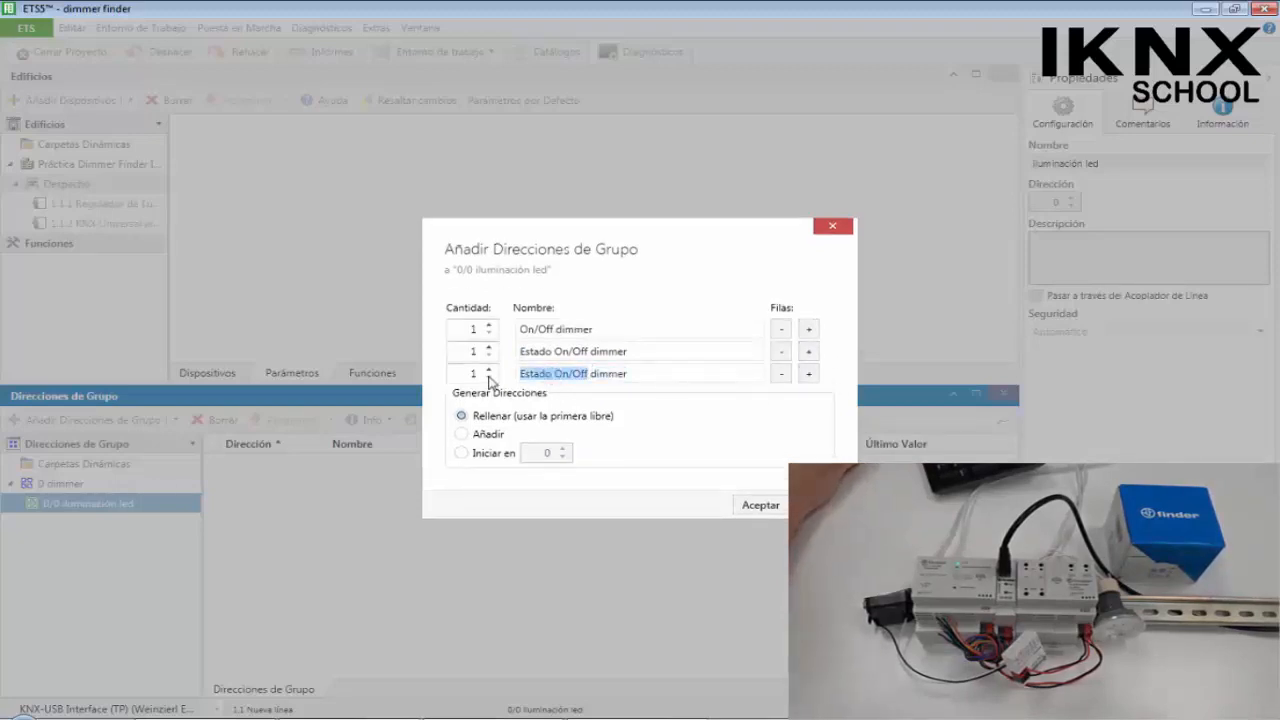
text(Regu)
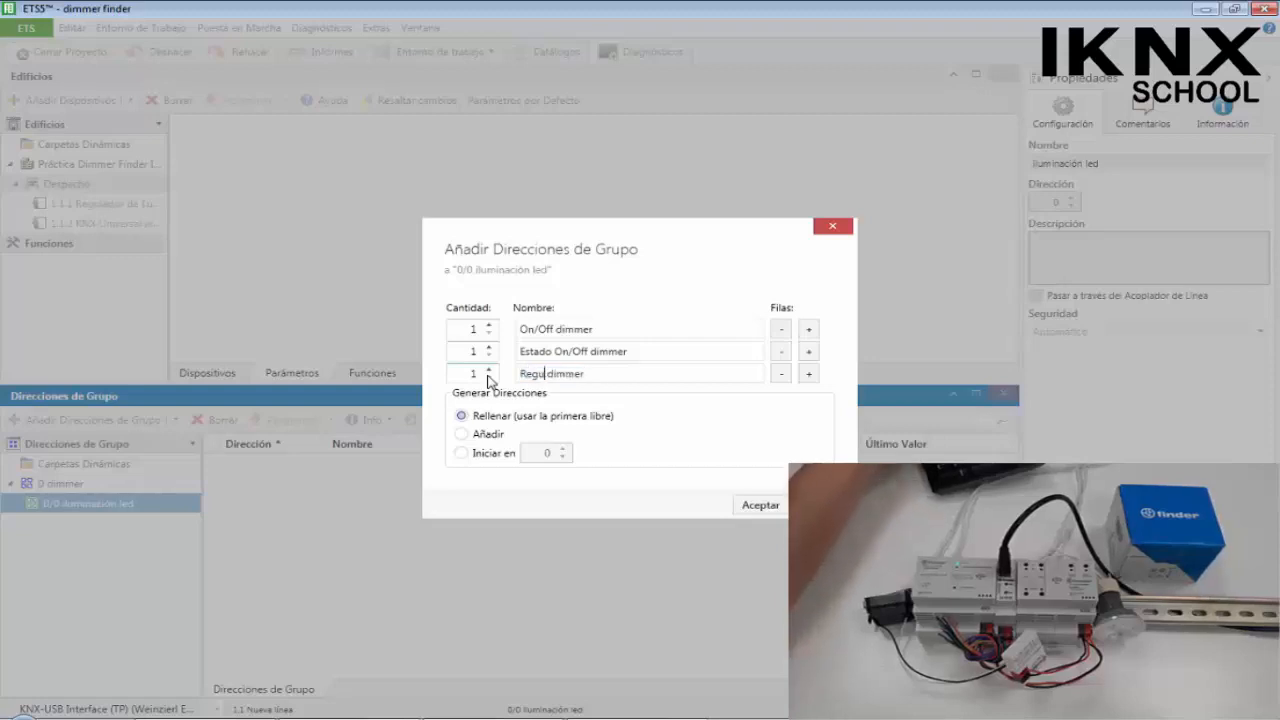
text(lar)
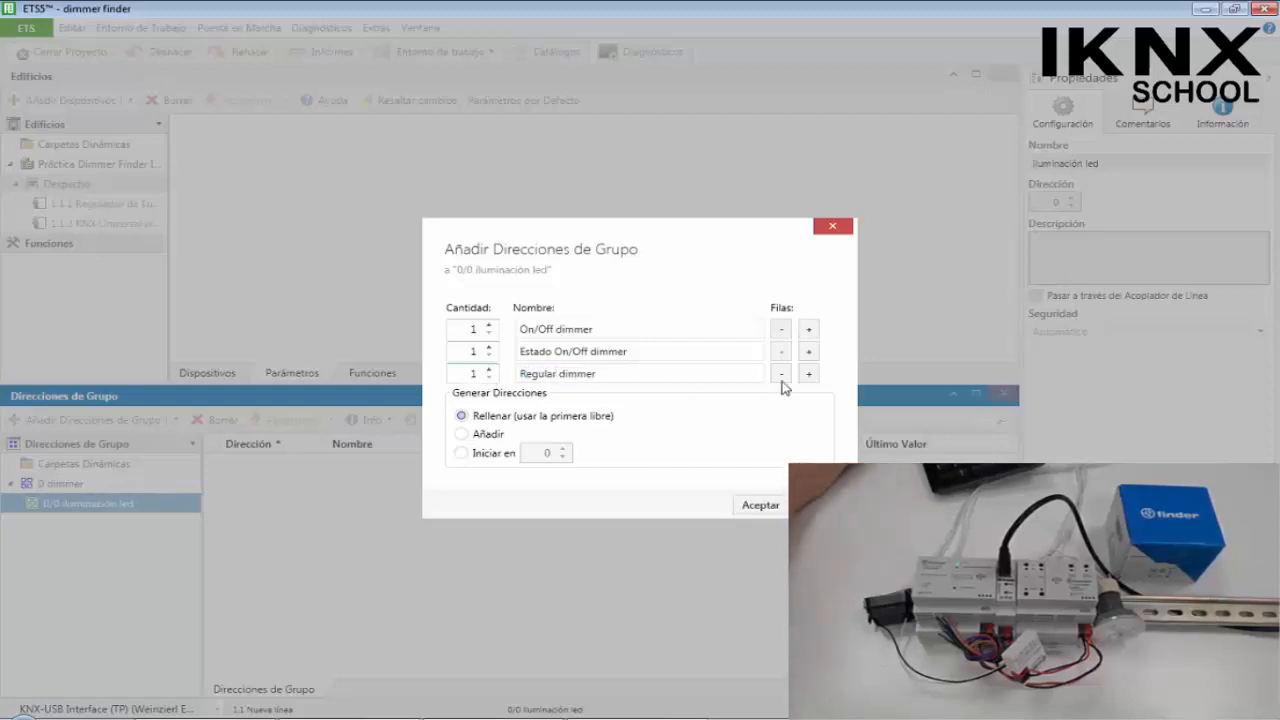
Add a fourth group address row named "Enviar valor % dimmer"
click(810, 374)
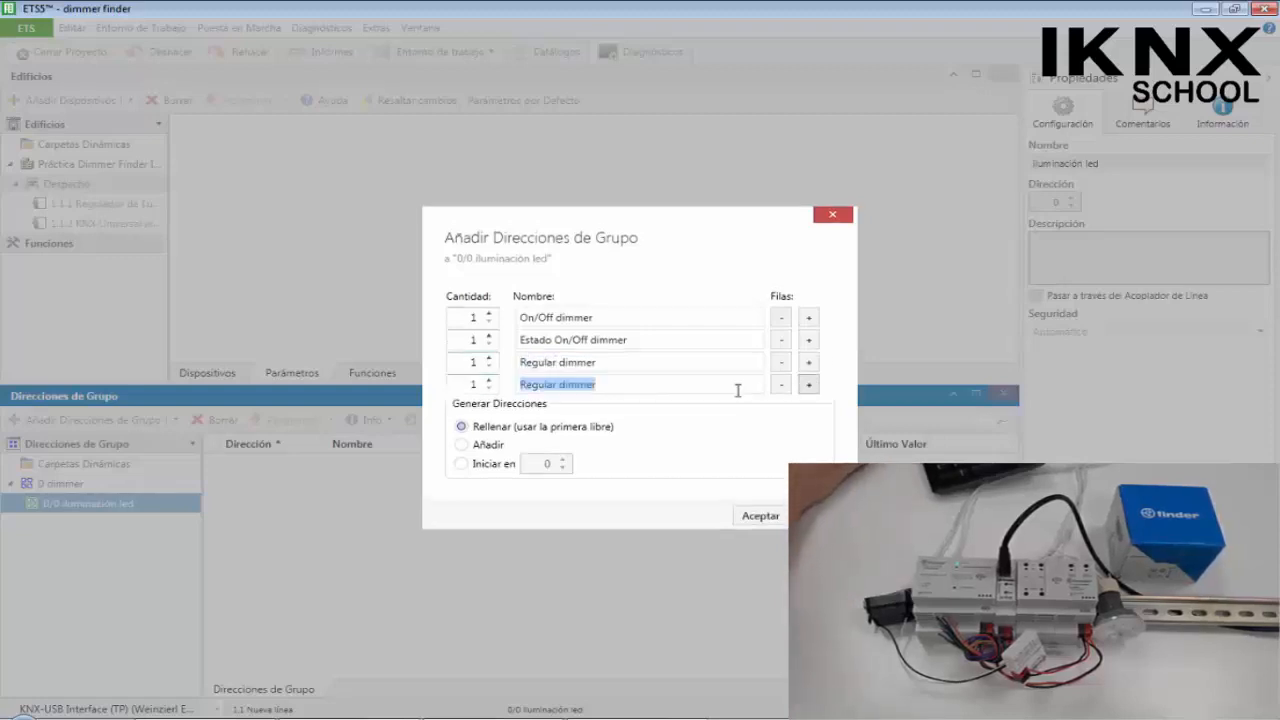
click(554, 385)
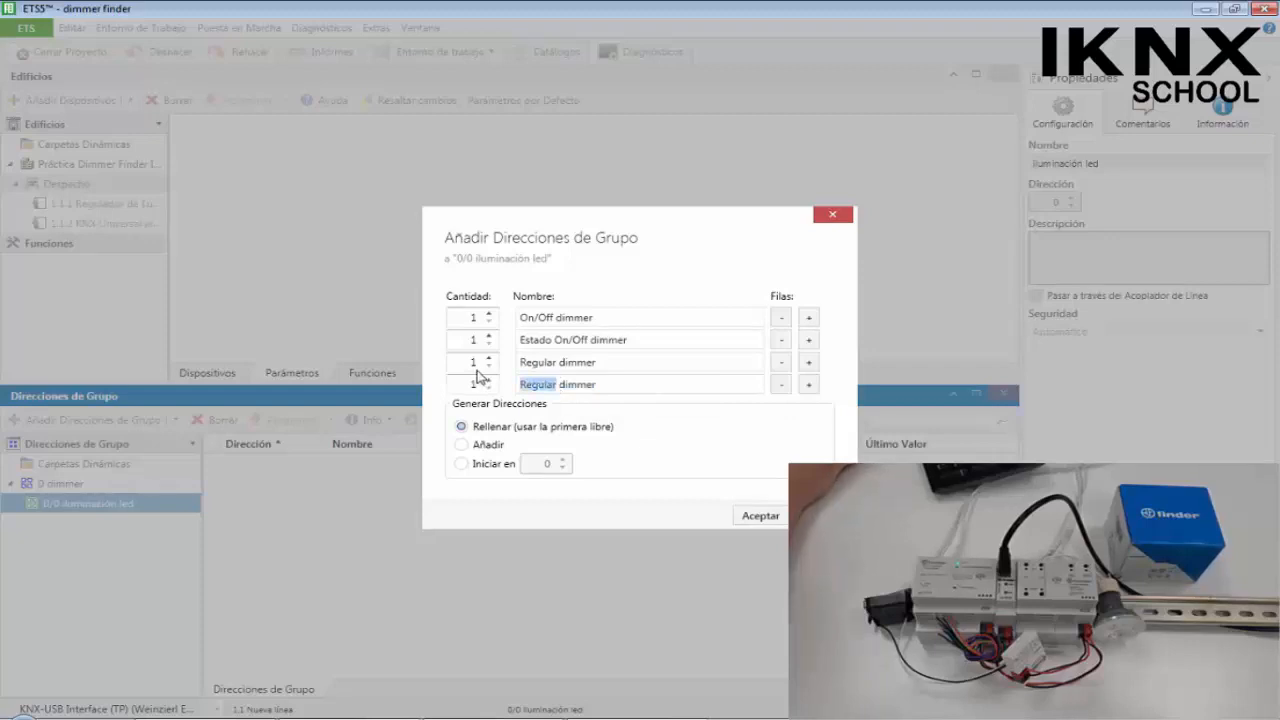
text(Envi)
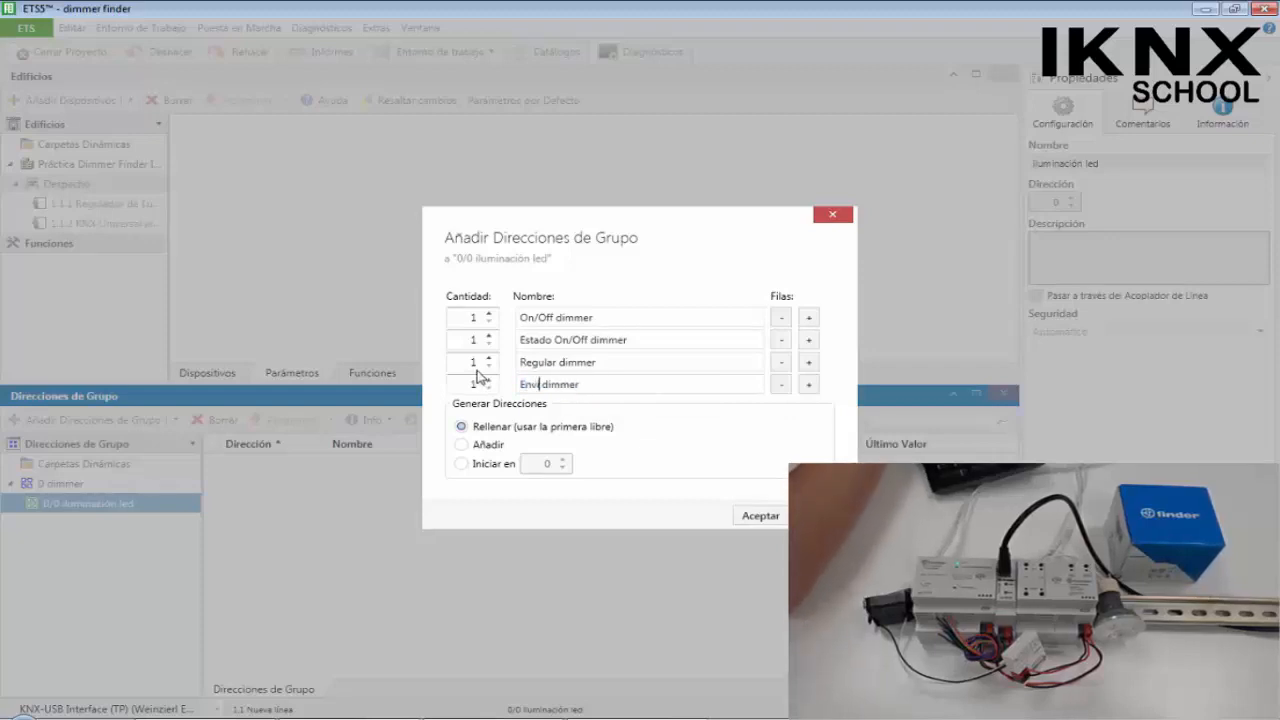
text(ar va)
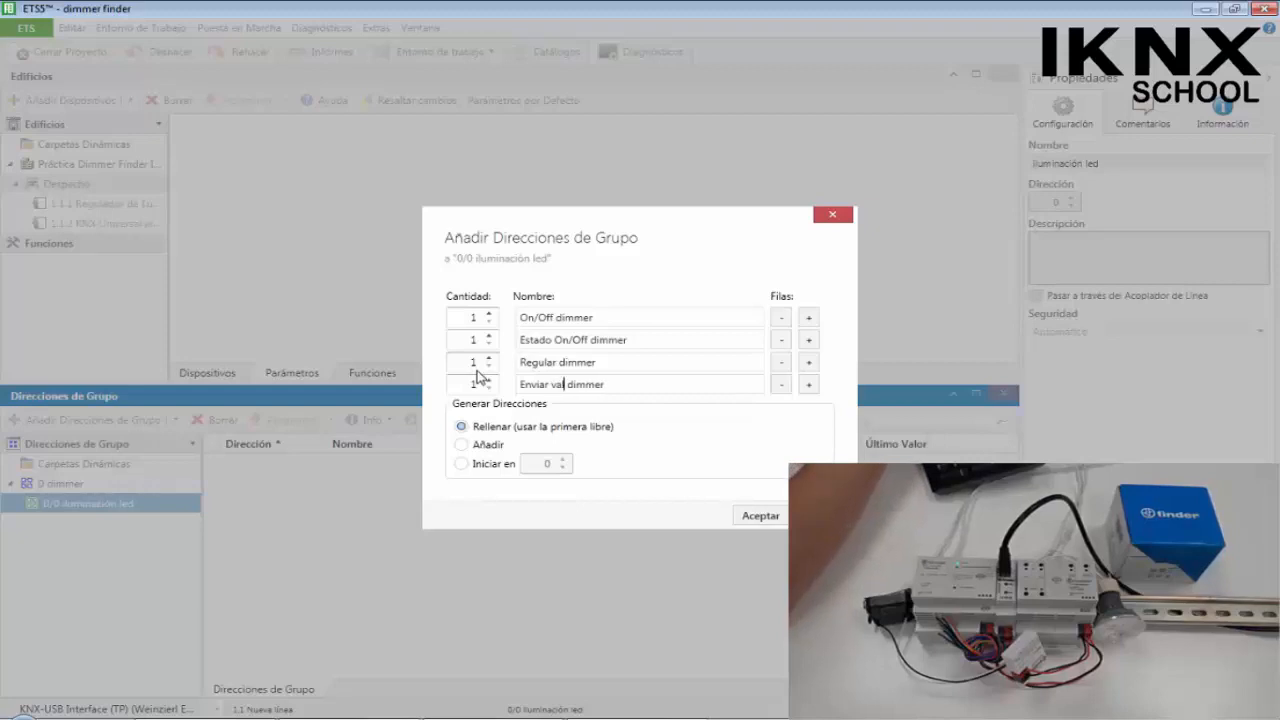
text(lor %)
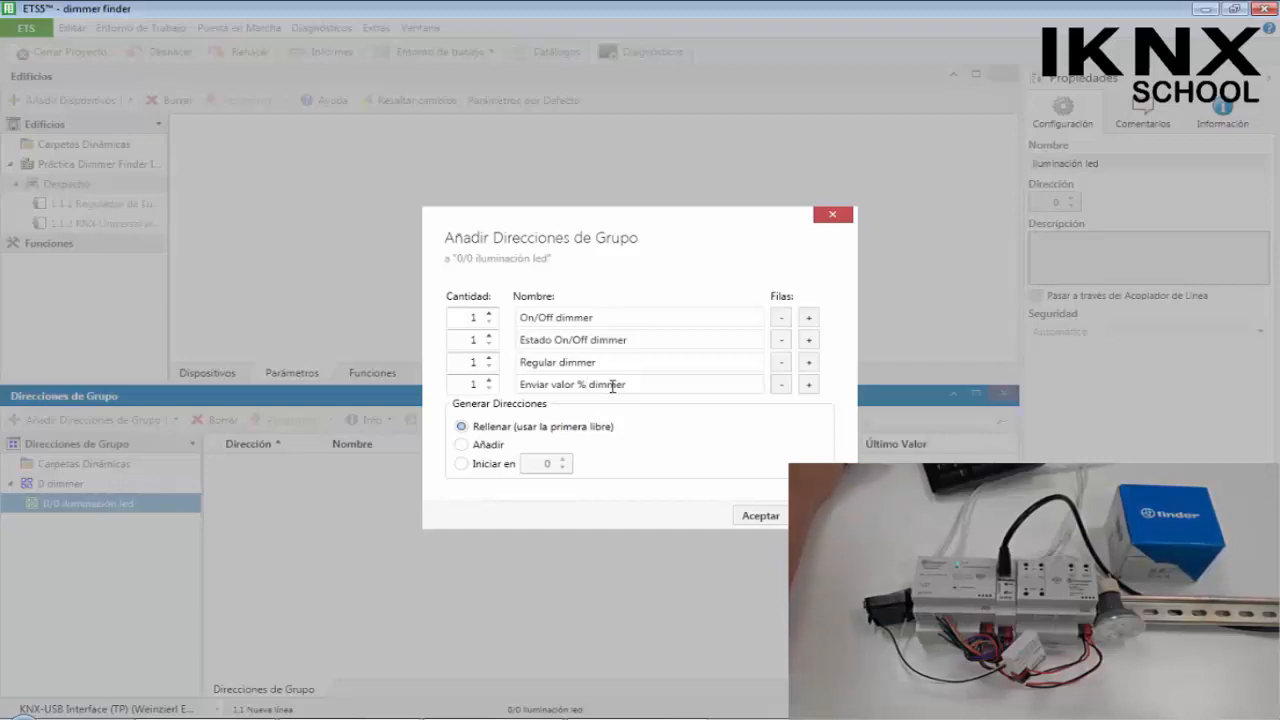
Add a fifth row named "Estado valor % dimmer", create all the group addresses and expand the iluminación led group
click(809, 387)
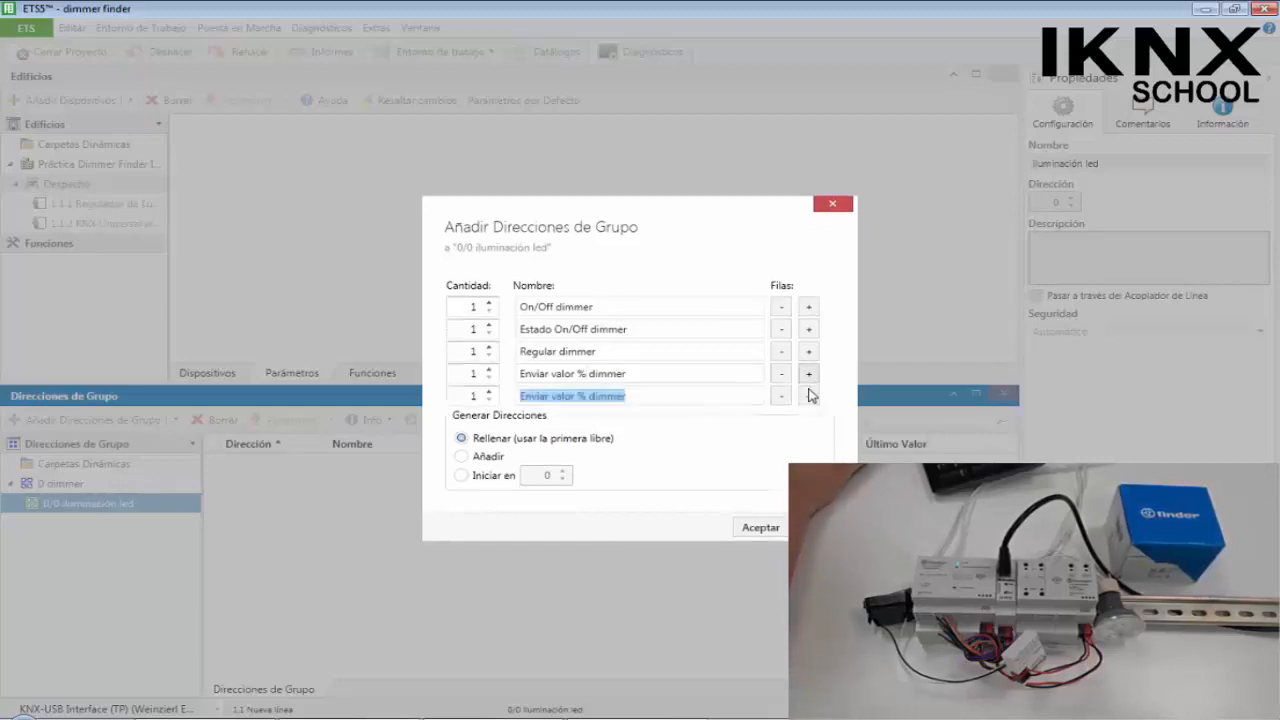
click(550, 398)
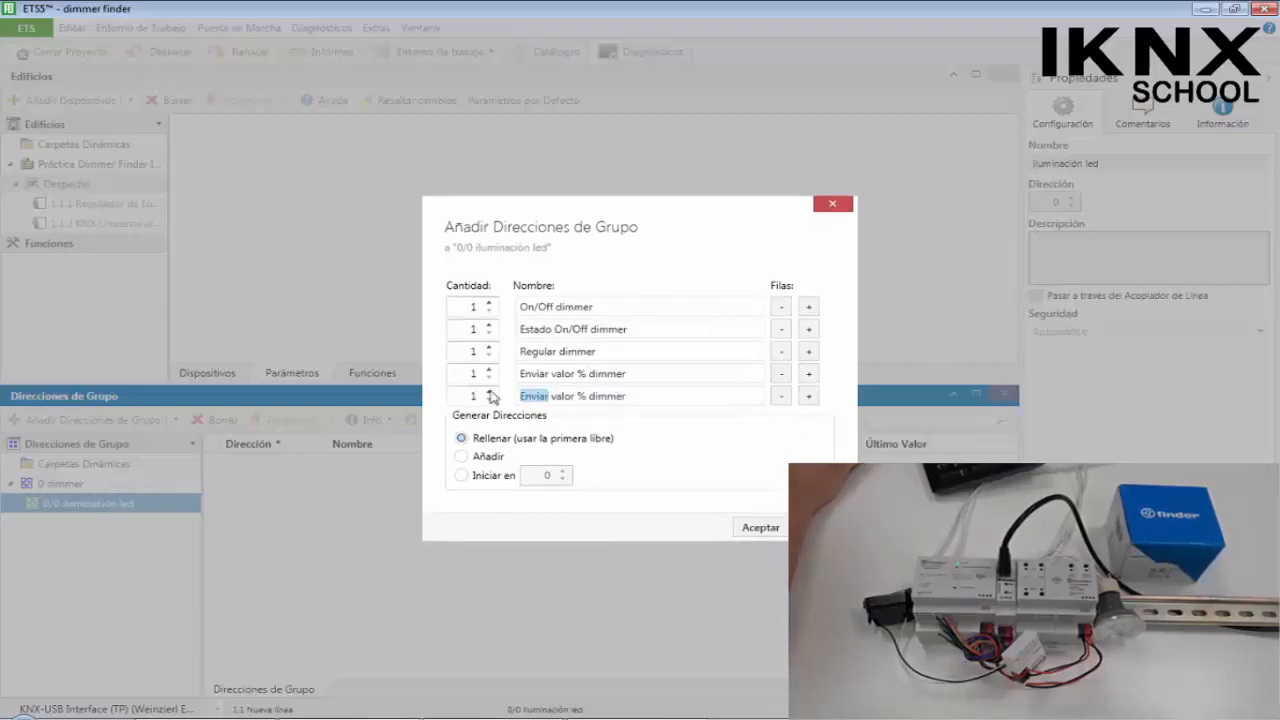
text(Estado)
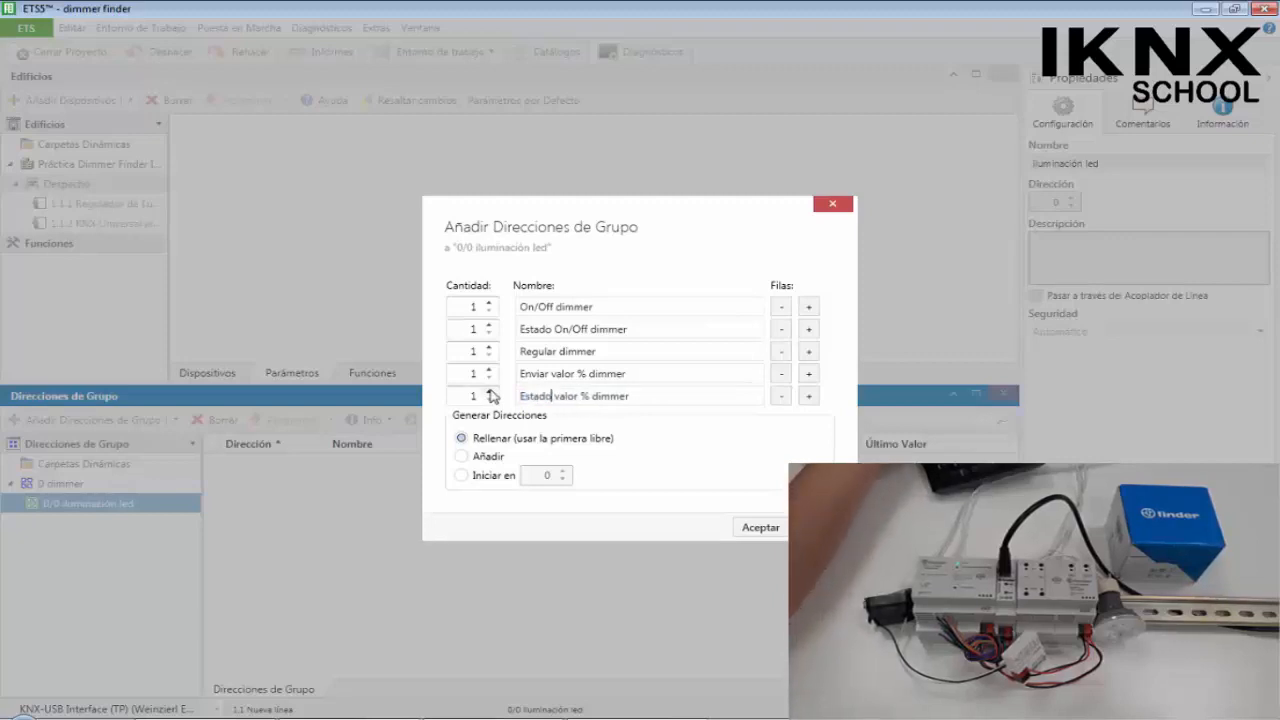
click(759, 527)
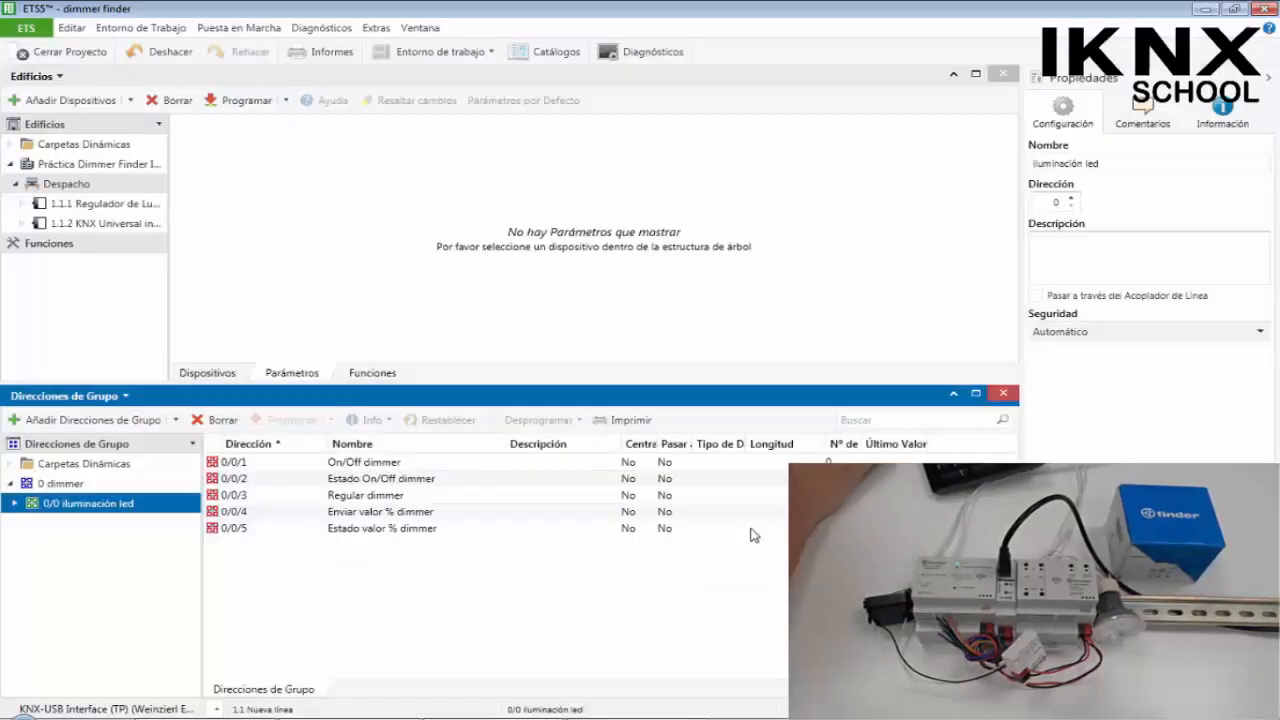
click(15, 505)
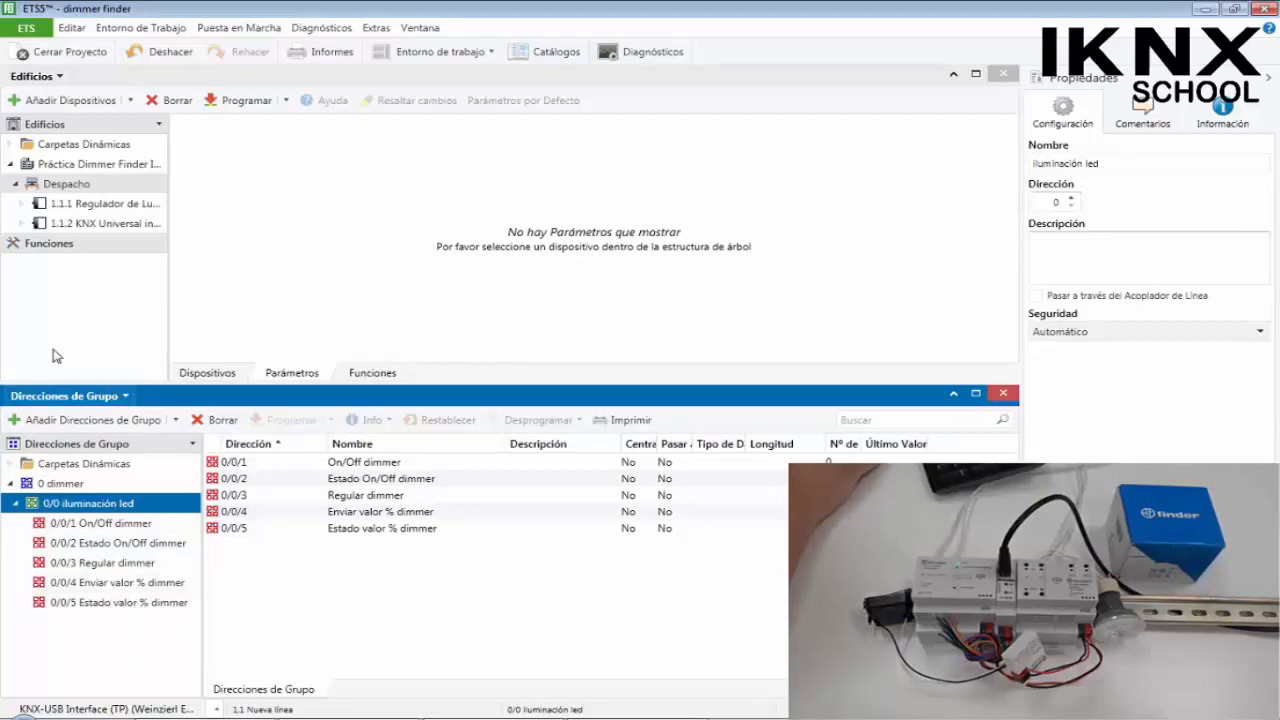
Set the function of Entrada 1 on the 1.1.2 KNX Universal interface 4 Input to dimmer
click(137, 226)
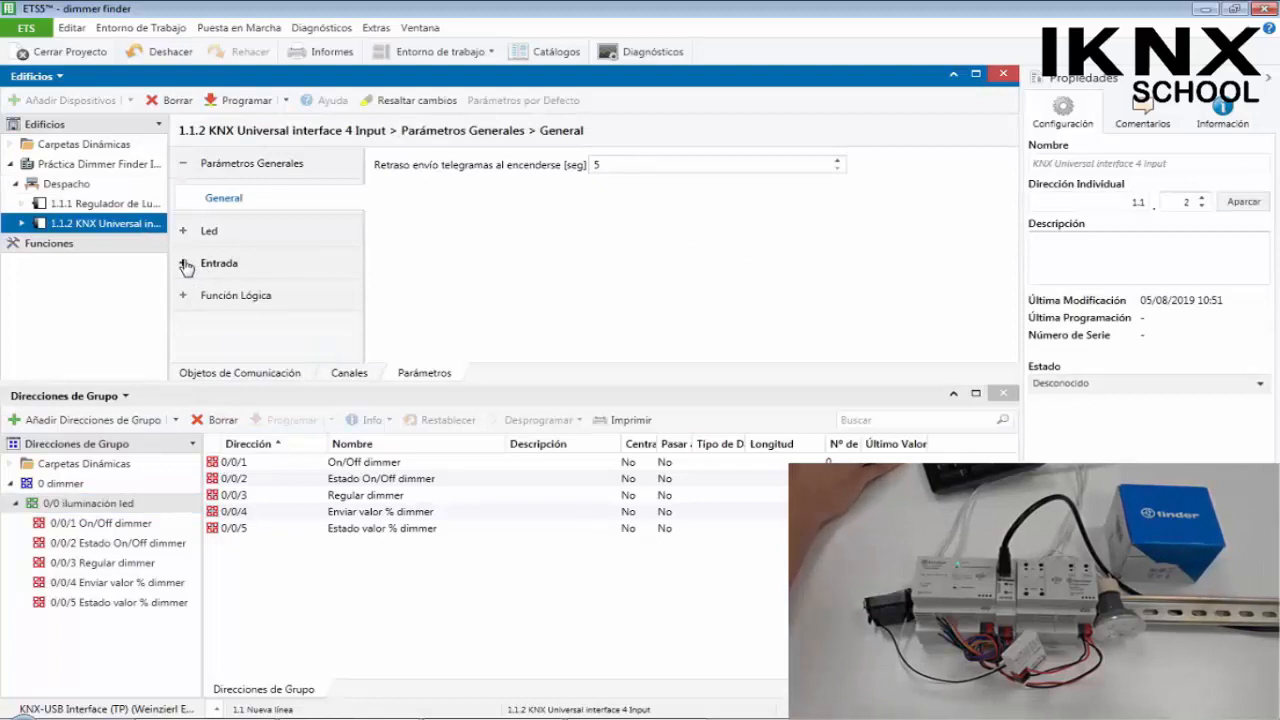
click(184, 264)
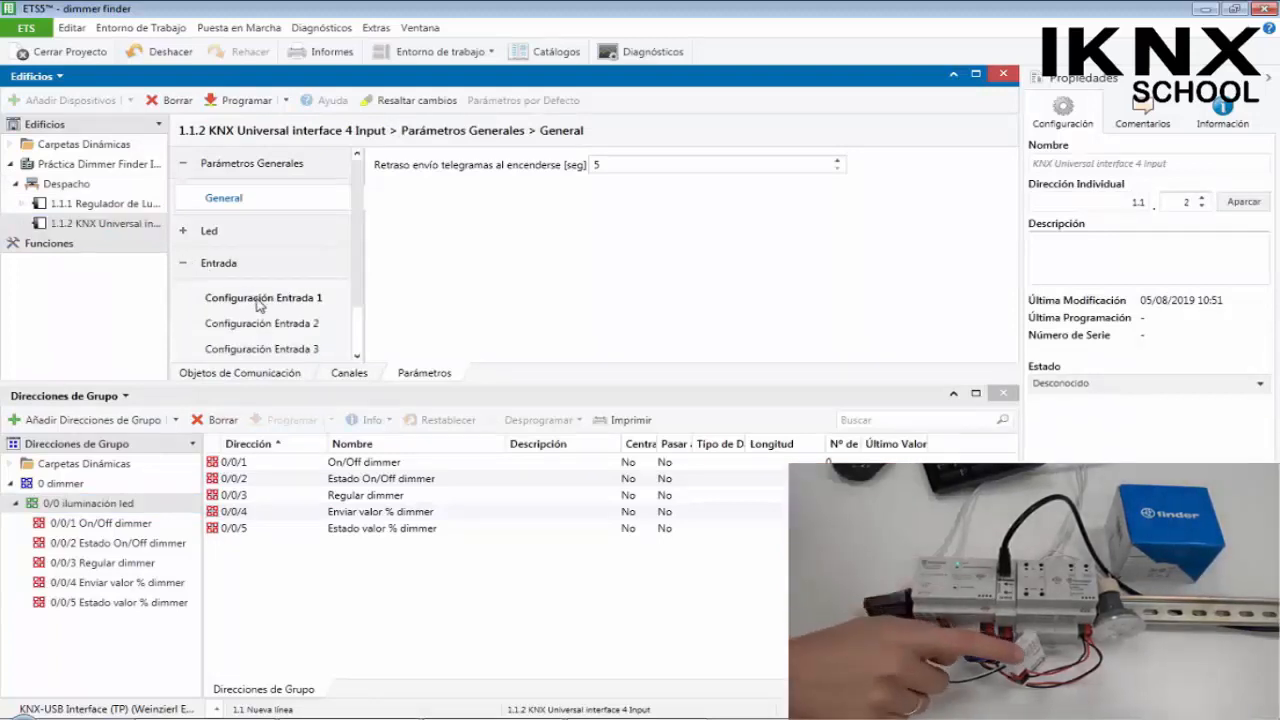
click(258, 300)
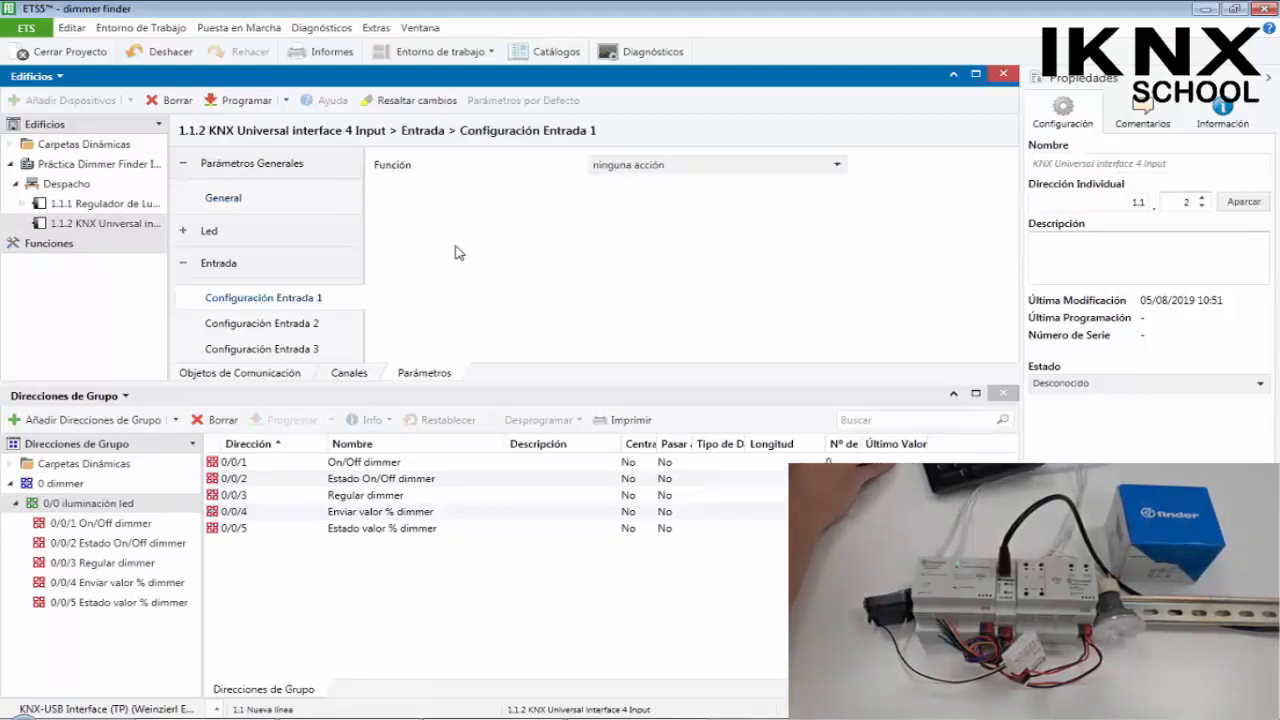
click(667, 162)
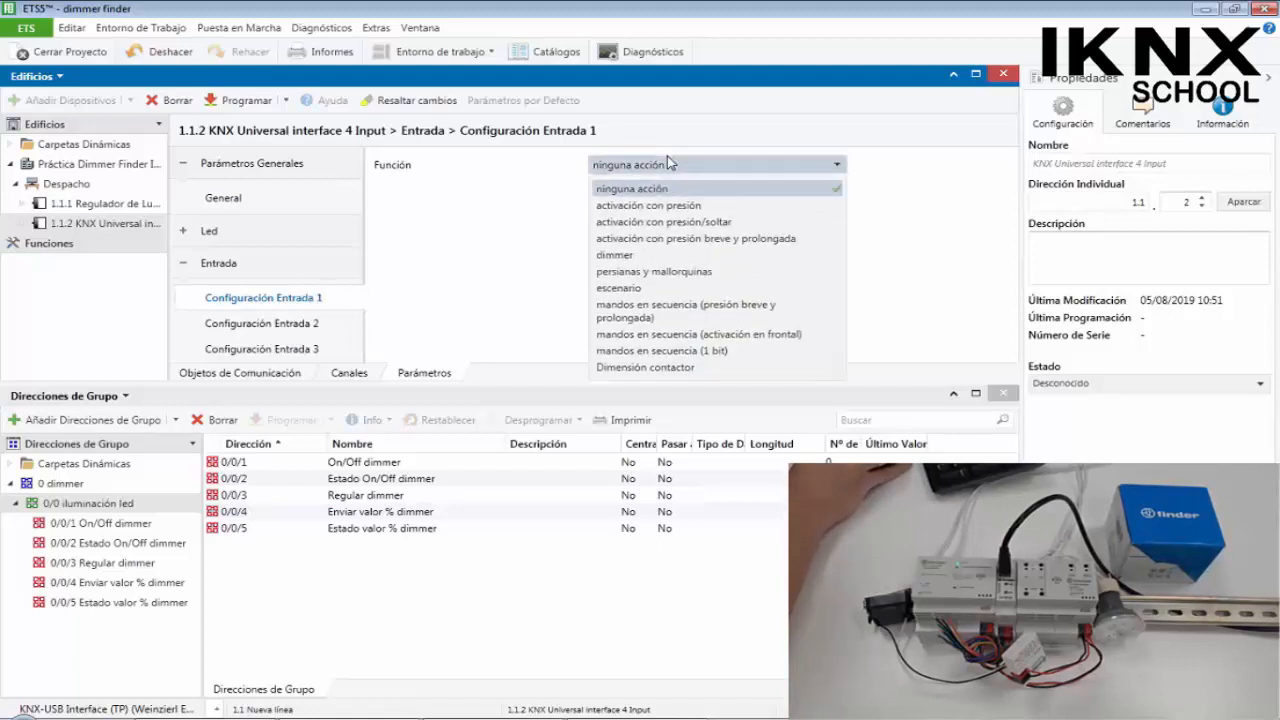
click(665, 256)
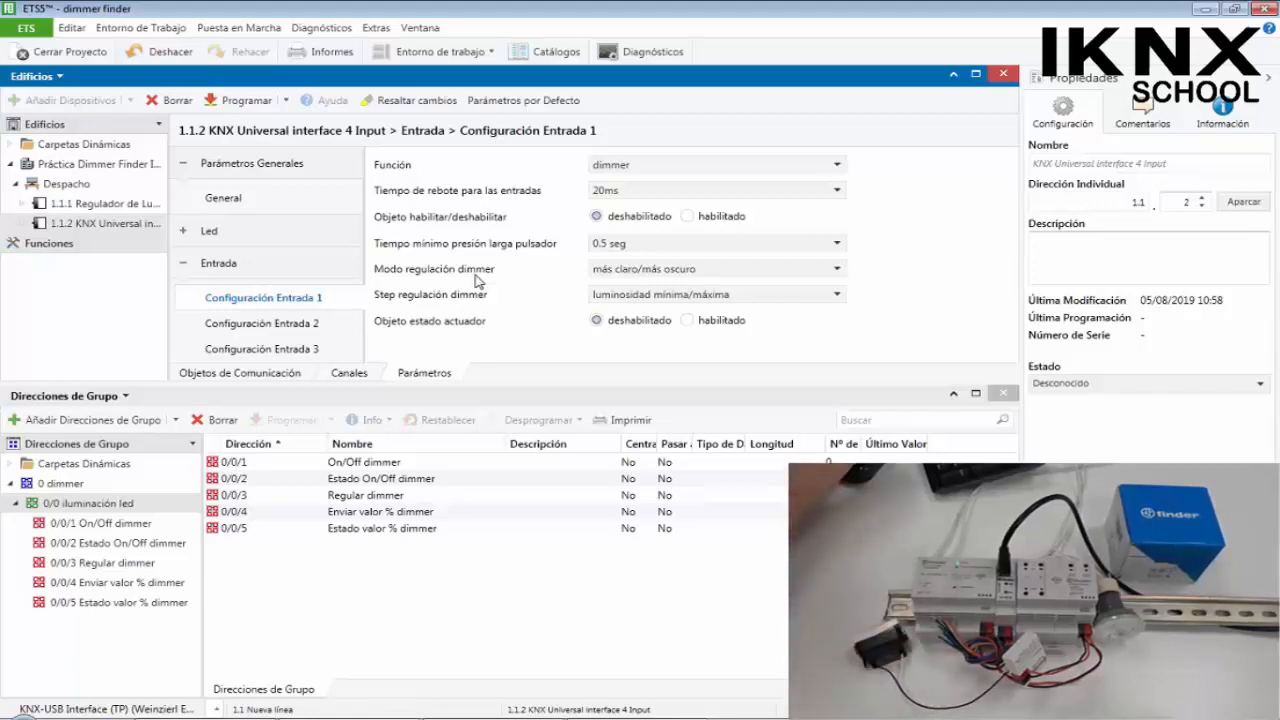
Link the universal interface's Entrada 1 Dimming On/Off object to the On/Off dimmer group address and its Dimming Control object to Regular dimmer
click(23, 224)
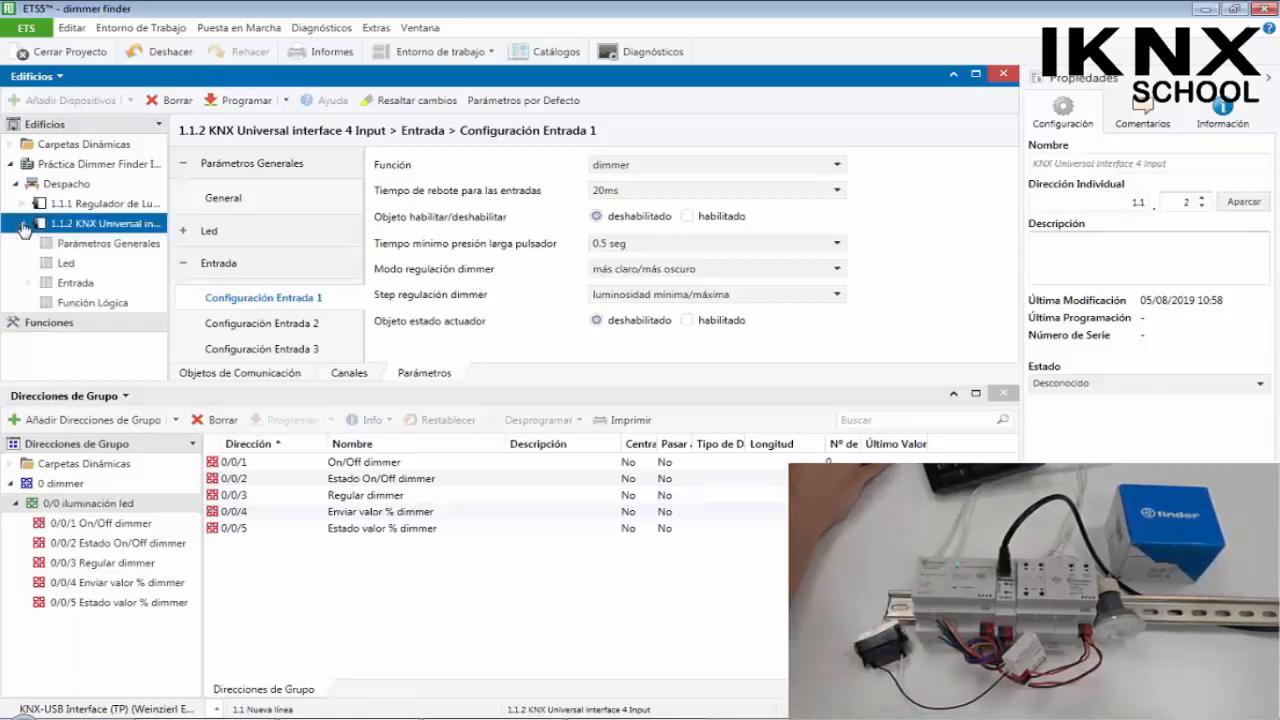
click(27, 285)
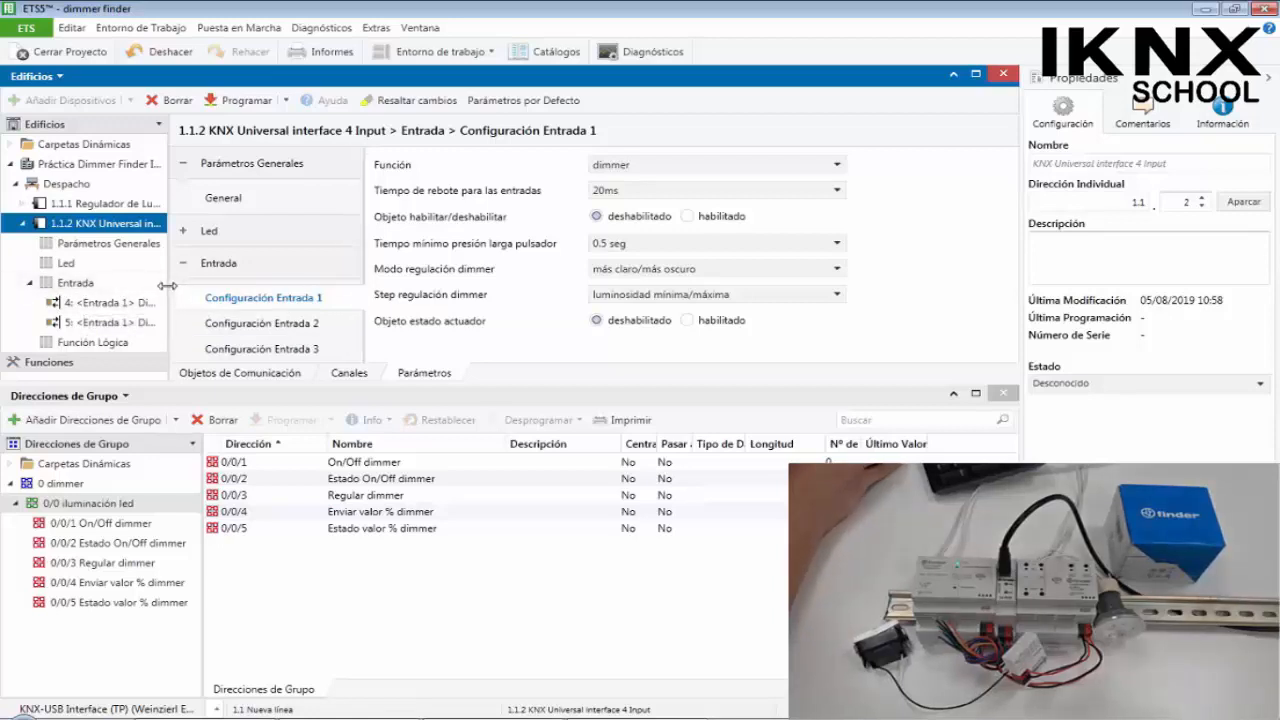
drag(166, 286, 330, 297)
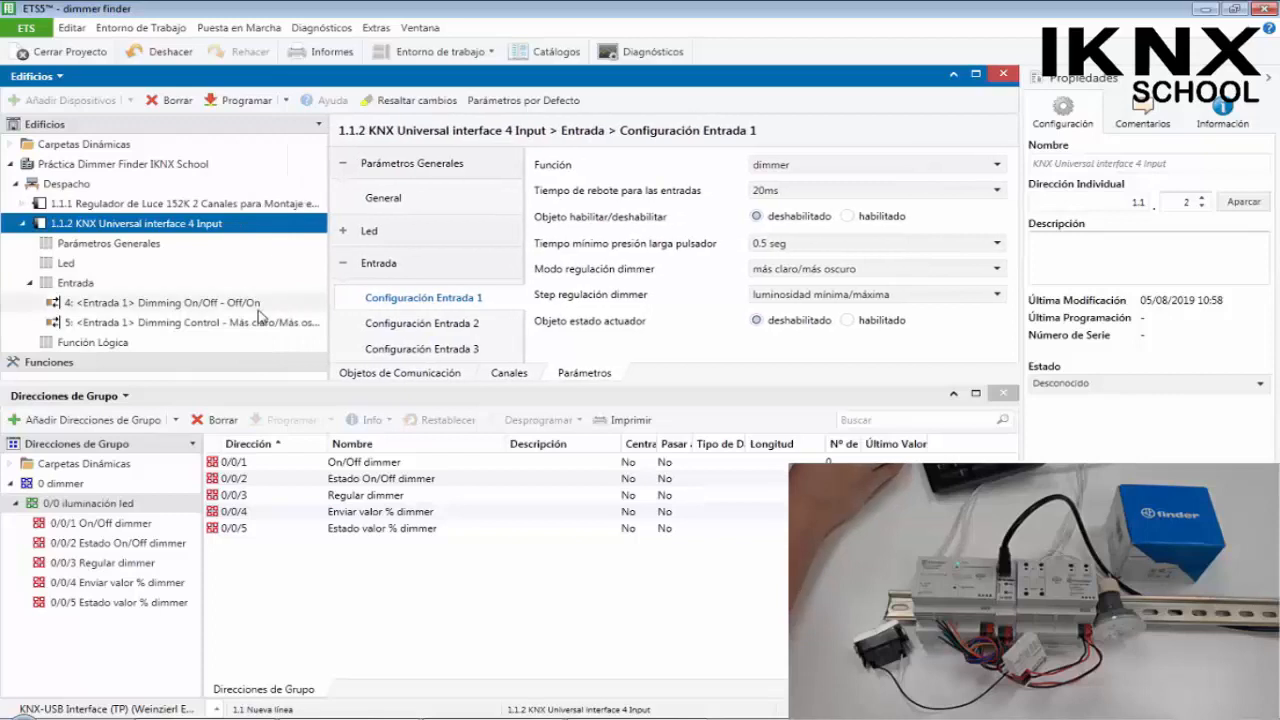
click(255, 304)
click(265, 318)
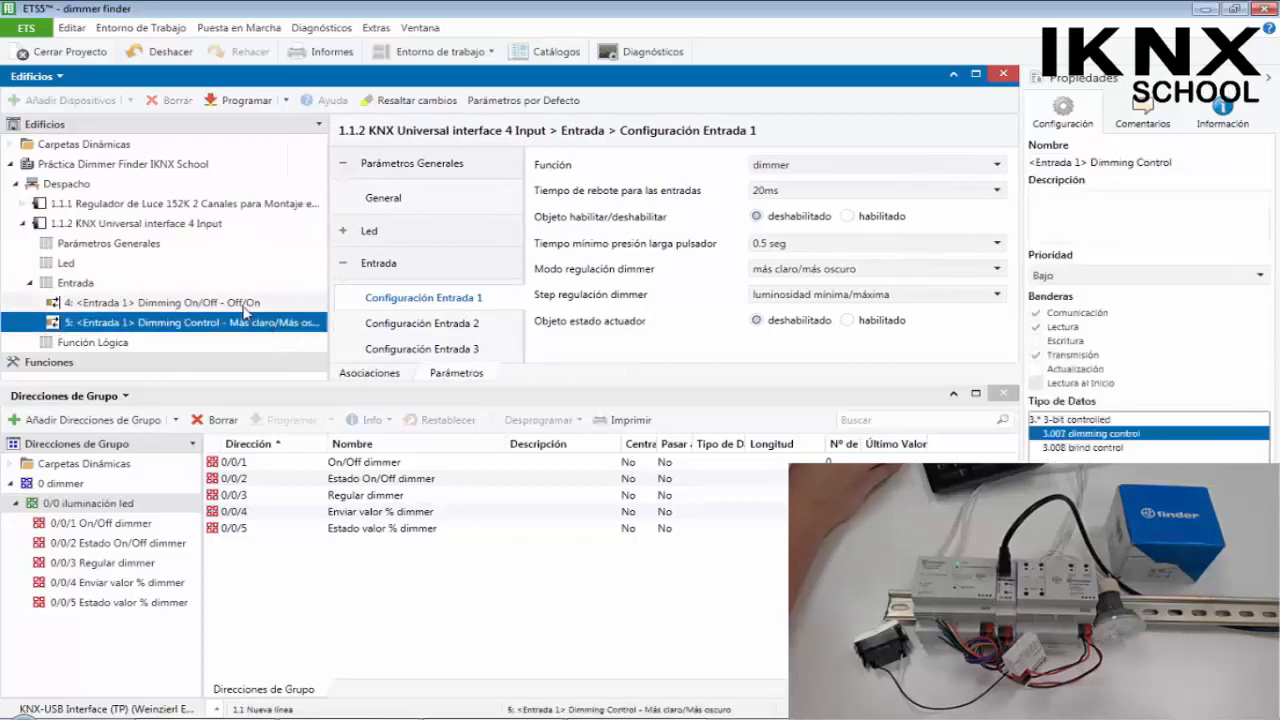
click(233, 305)
drag(228, 338, 117, 528)
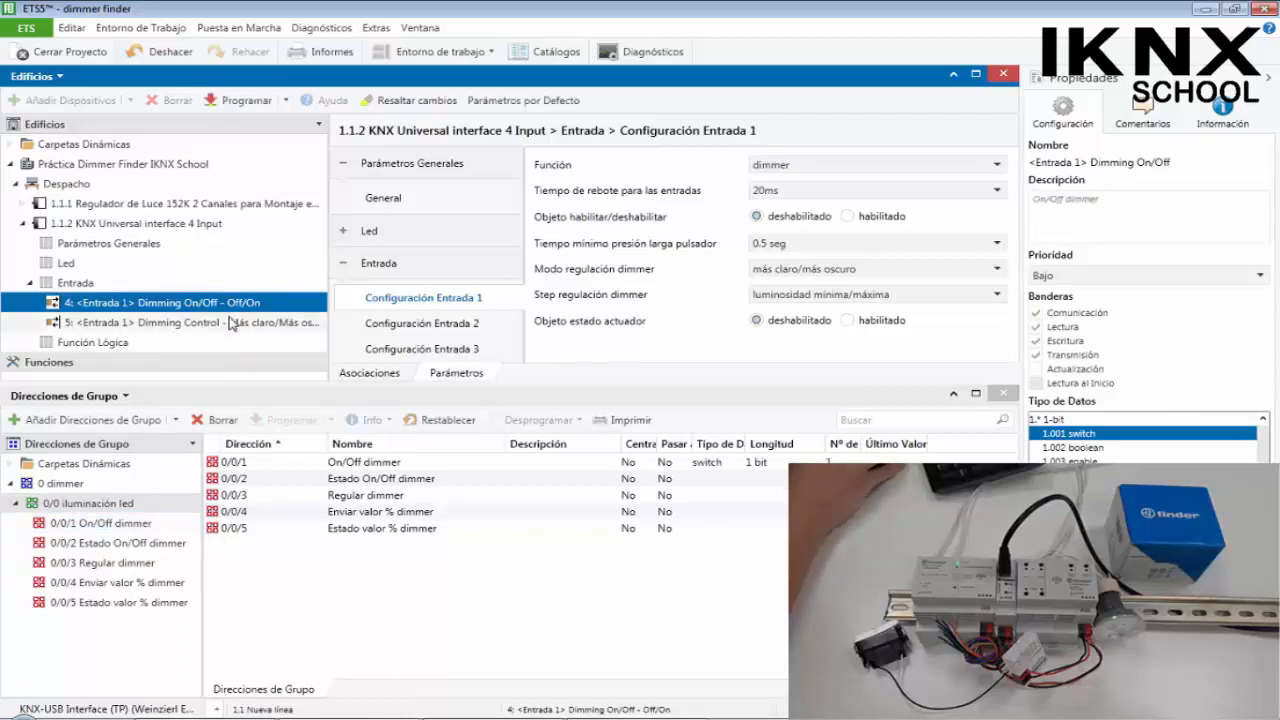
click(203, 328)
drag(201, 338, 141, 573)
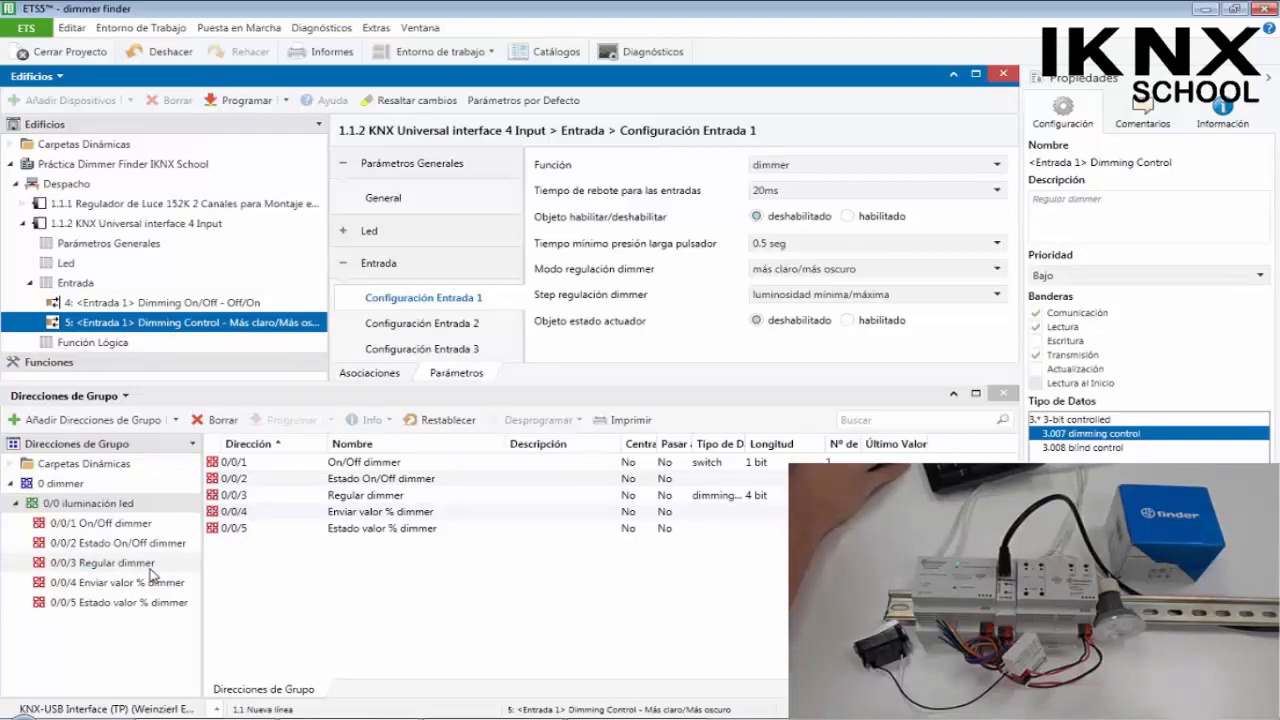
Run a complete programming download on the 1.1.2 KNX Universal interface 4 Input
right_click(134, 226)
mouse_move(141, 238)
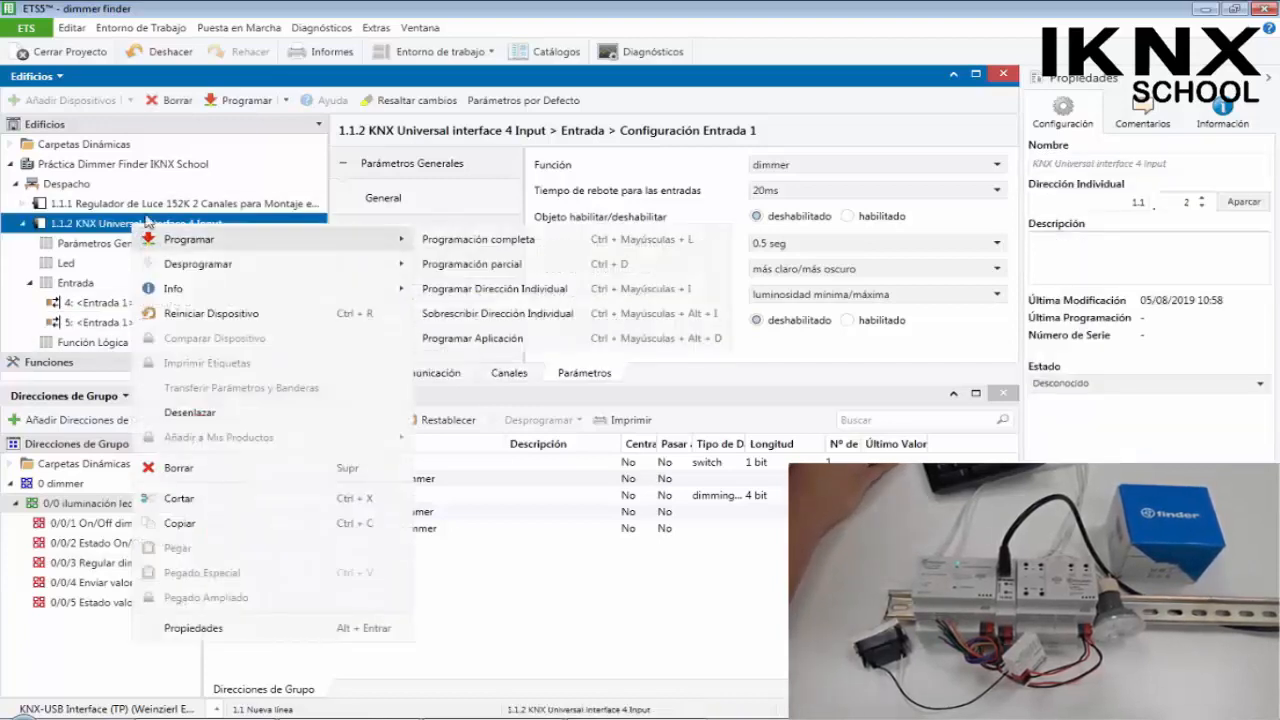
click(466, 238)
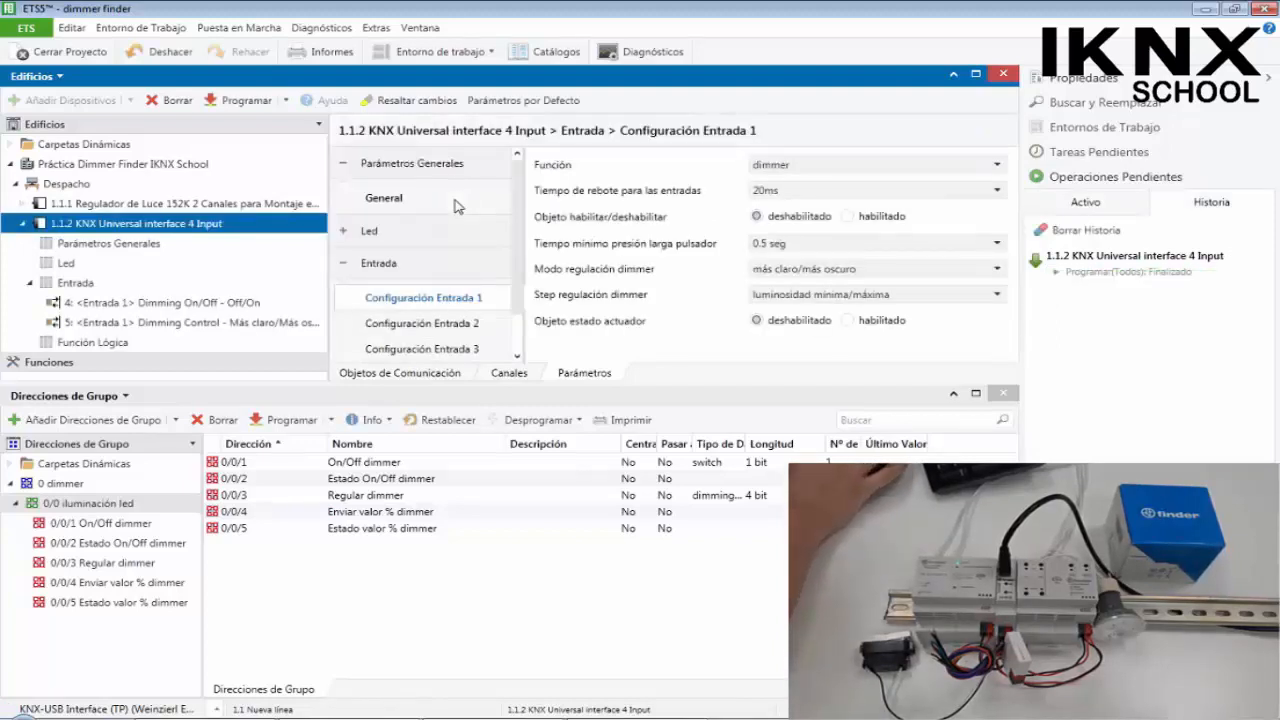
Collapse the universal interface's objects and run a complete programming download on the 1.1.1 Regulador de Luce 152K
click(24, 223)
click(105, 204)
right_click(105, 205)
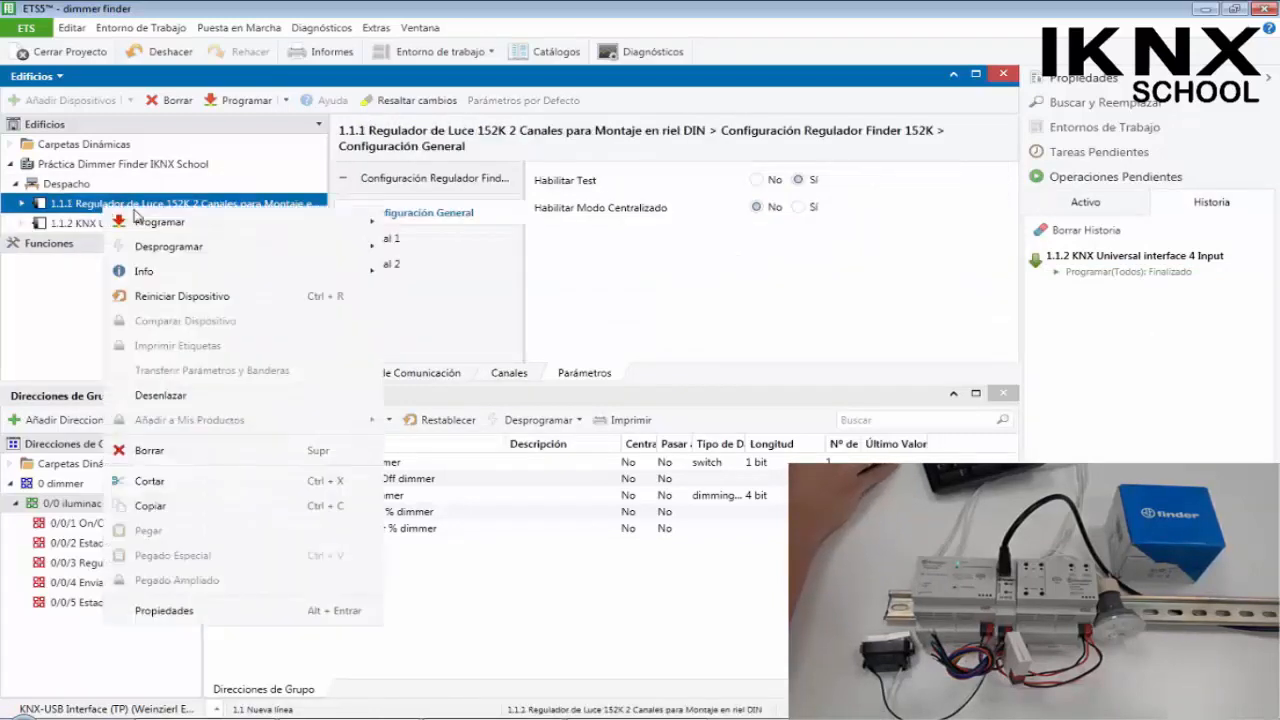
mouse_move(297, 220)
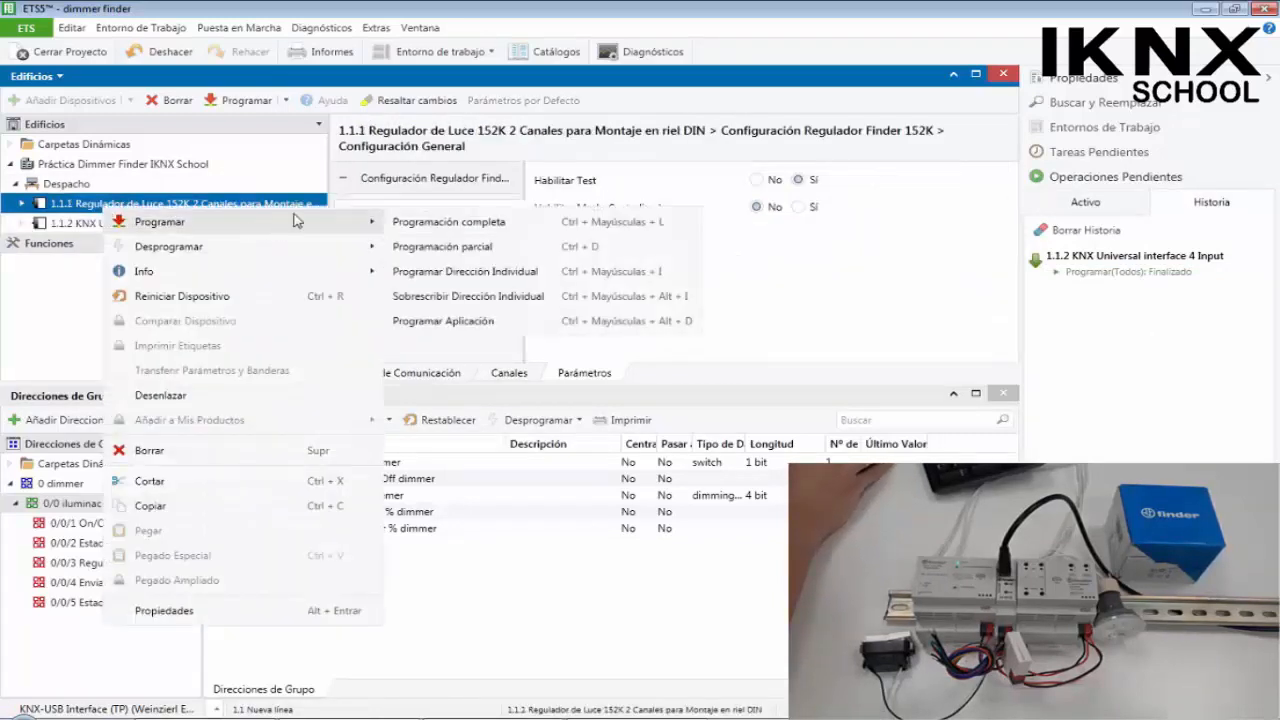
click(436, 223)
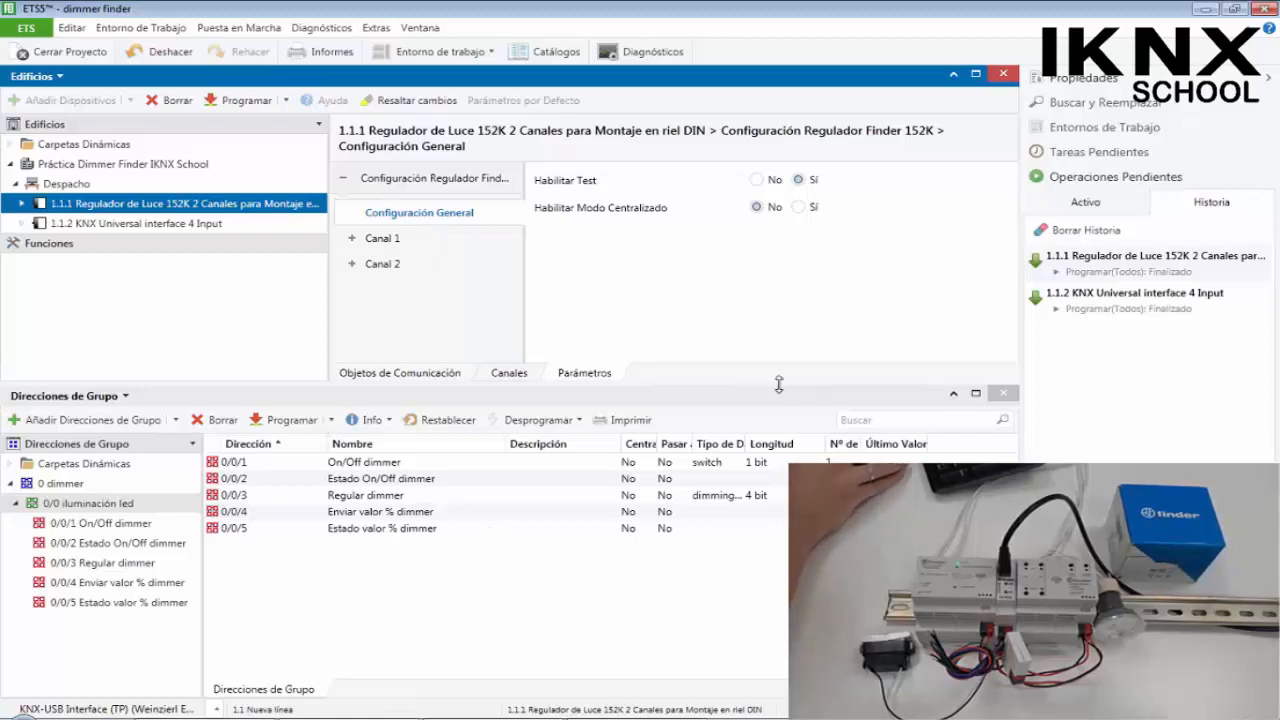
Enlarge the buildings view and set Habilitar Test to No in the general configuration of the 1.1.1 light dimmer
drag(778, 383, 778, 508)
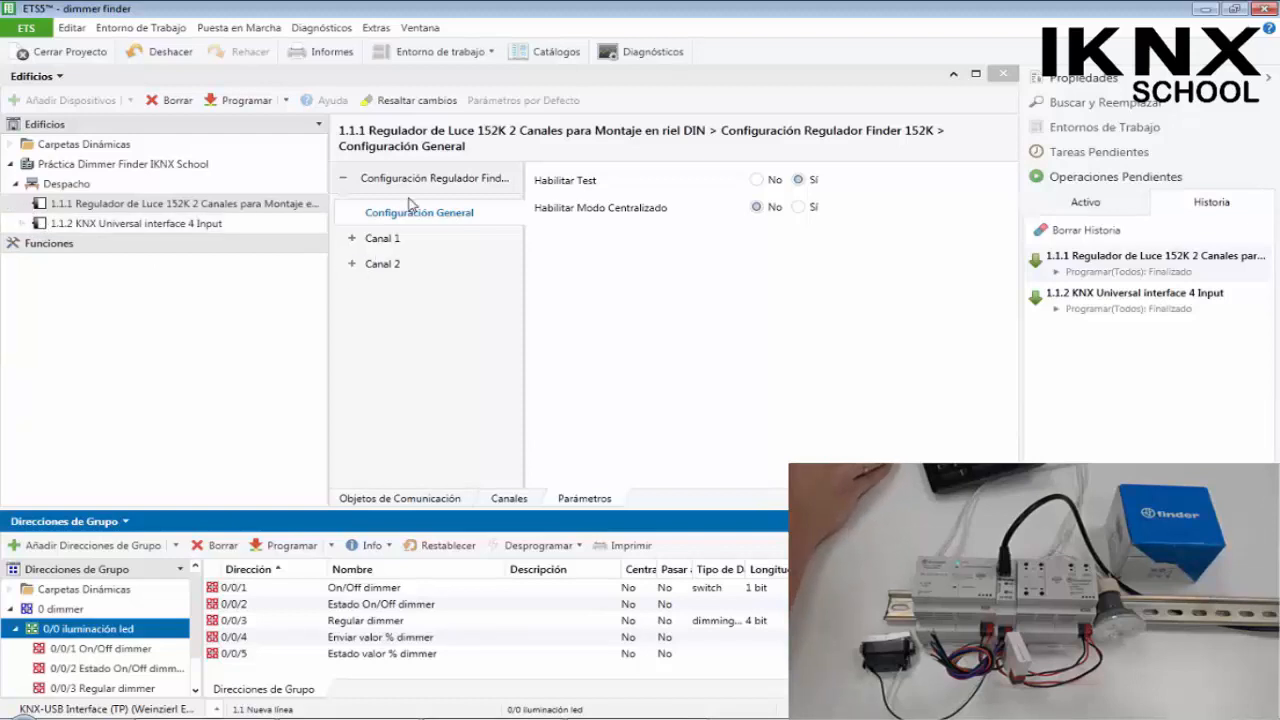
click(164, 210)
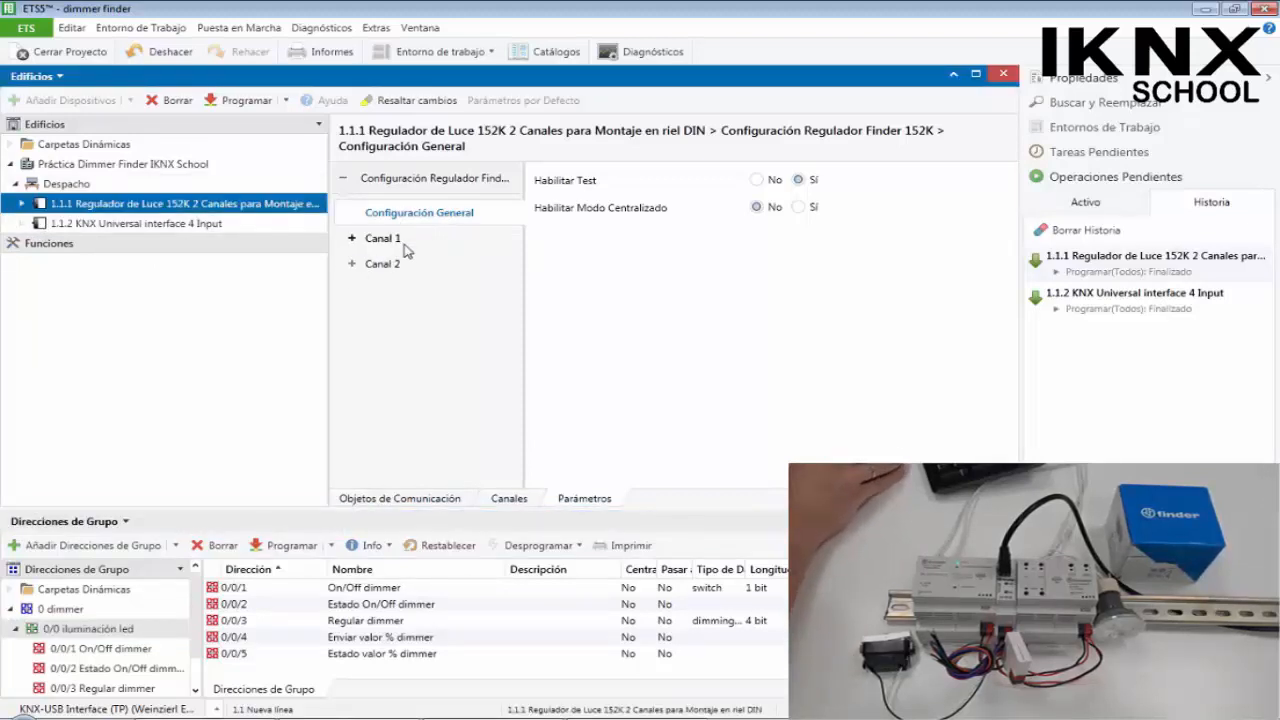
click(427, 190)
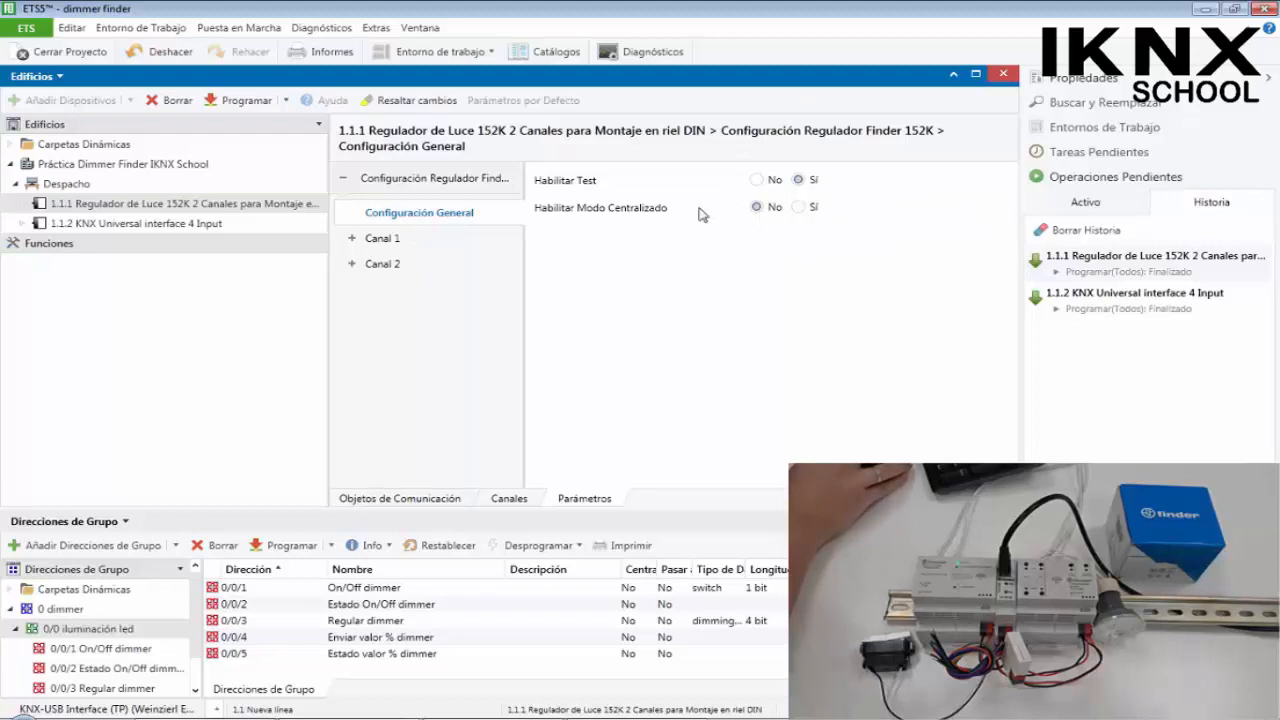
click(766, 182)
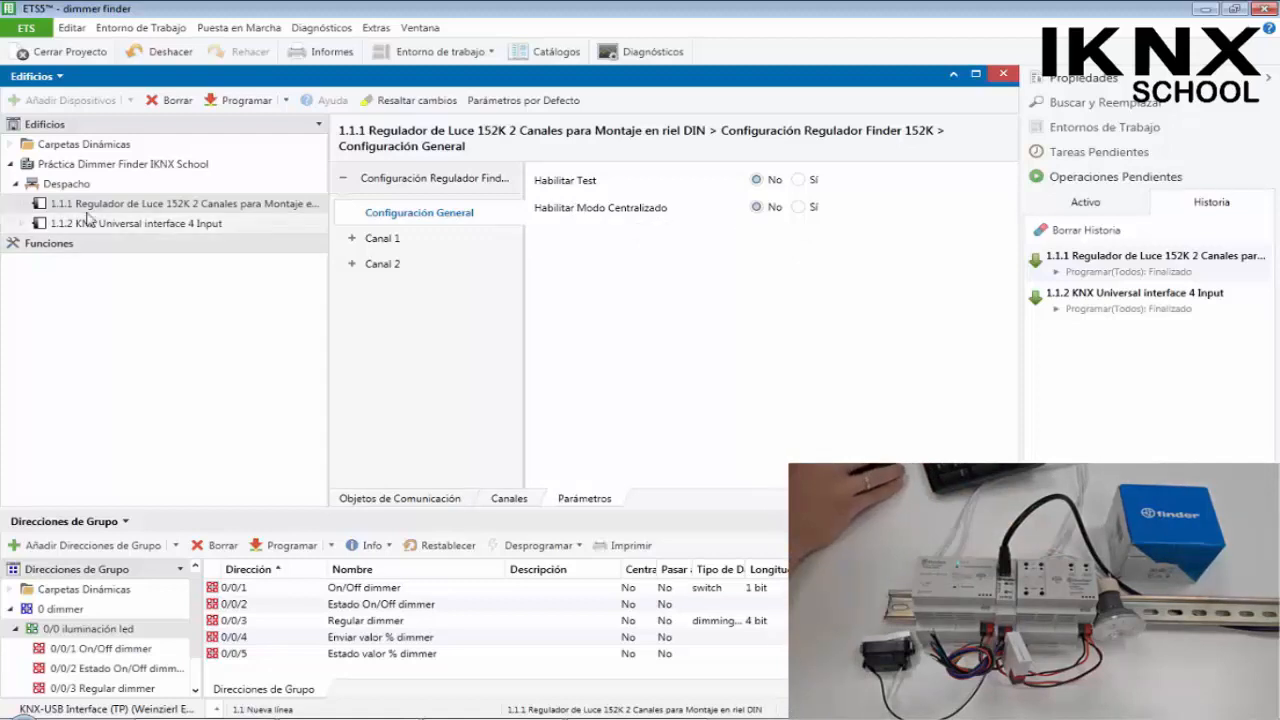
Expand the 1.1.1 dimmer and its Configuración Regulador Finder 152K node to show the communication objects
click(22, 204)
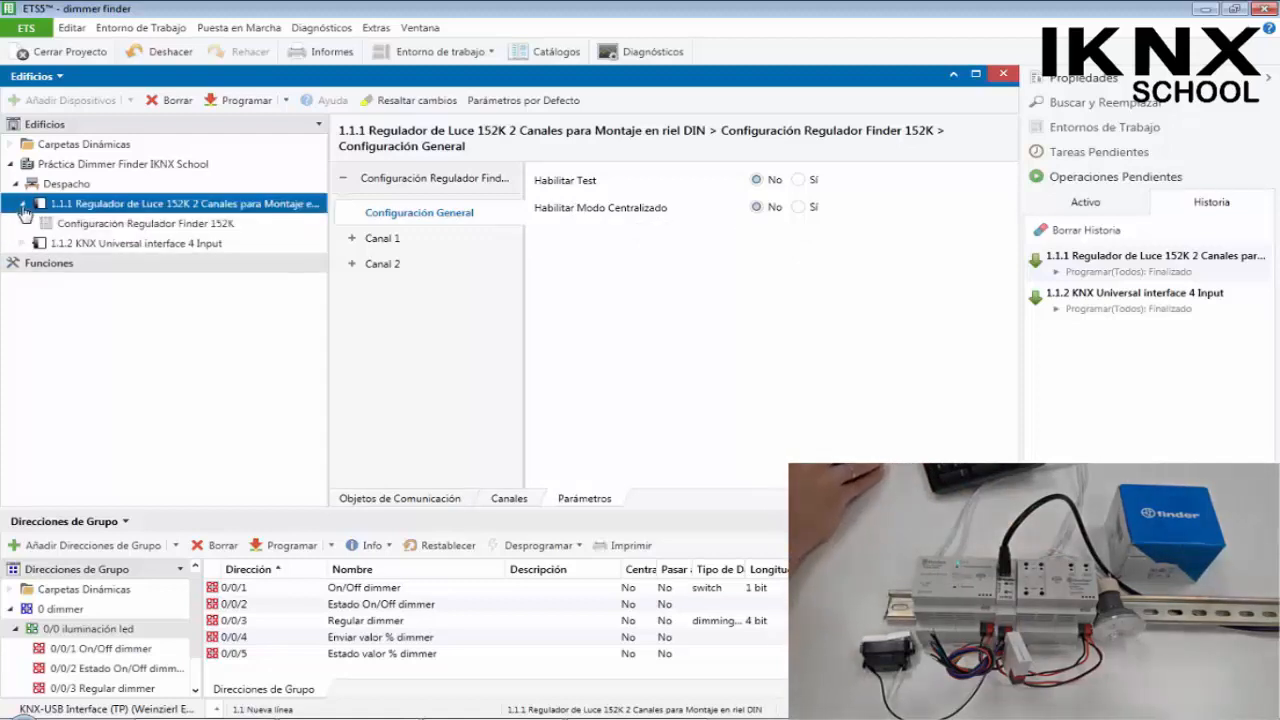
click(29, 225)
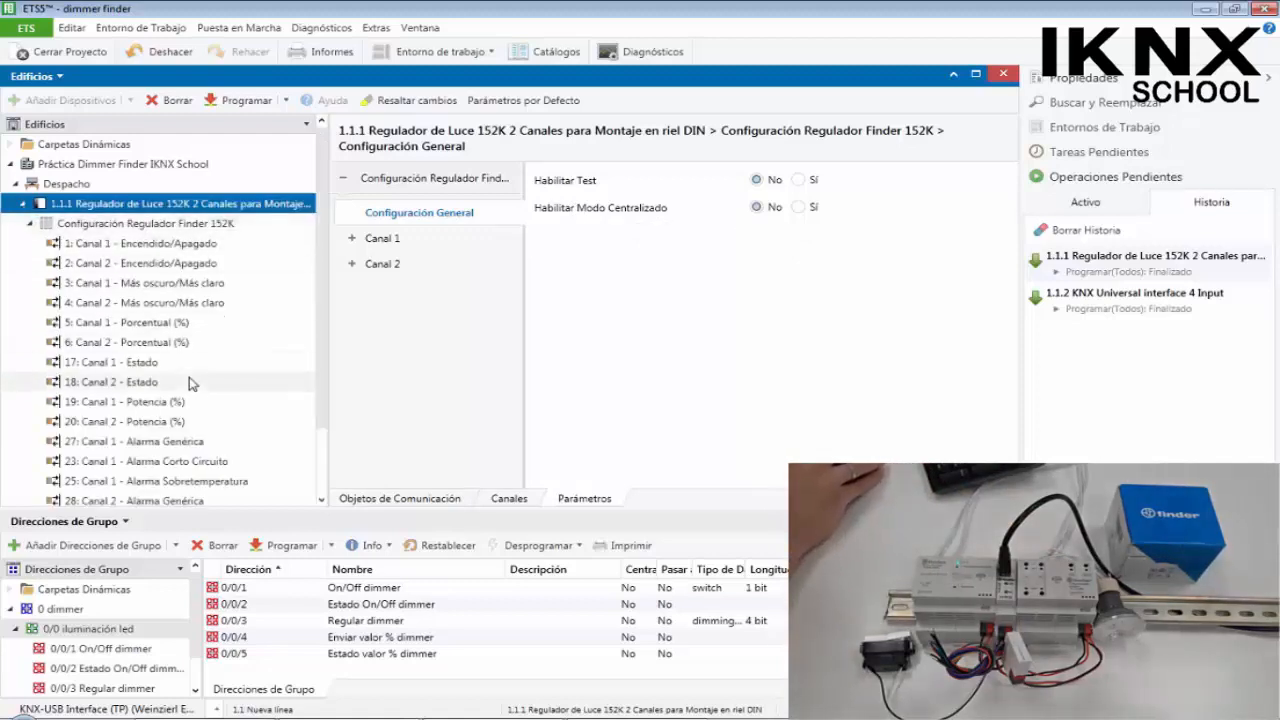
scroll(189, 380, down, 1)
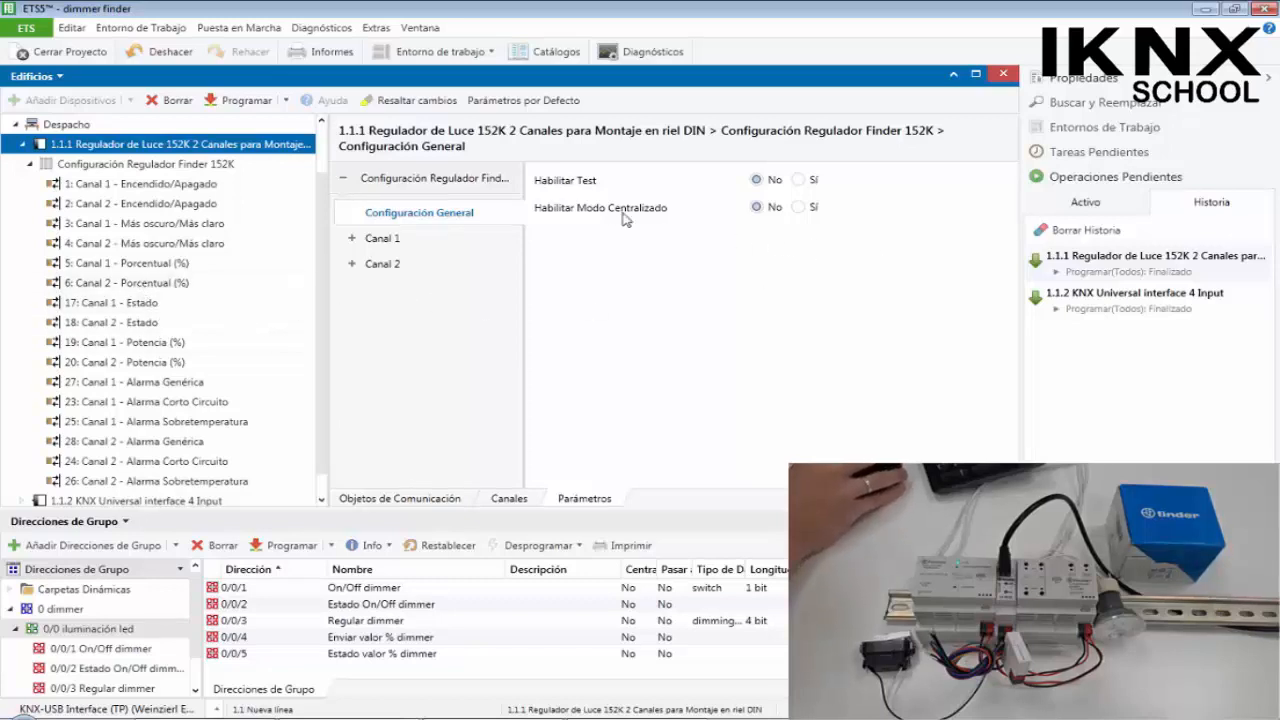
Try the dimmer's centralized mode with the 1-bit and Porcentaje % (8 bit) messages, selecting the all-channels object for each
click(798, 207)
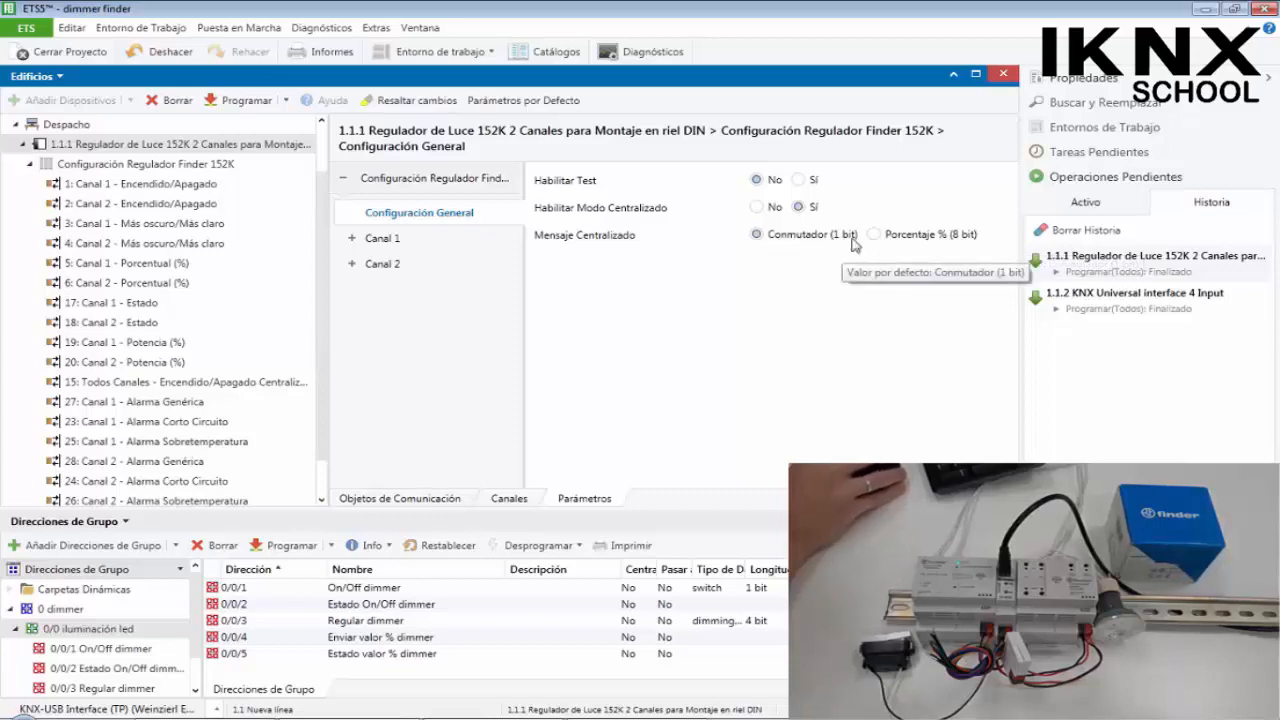
click(158, 388)
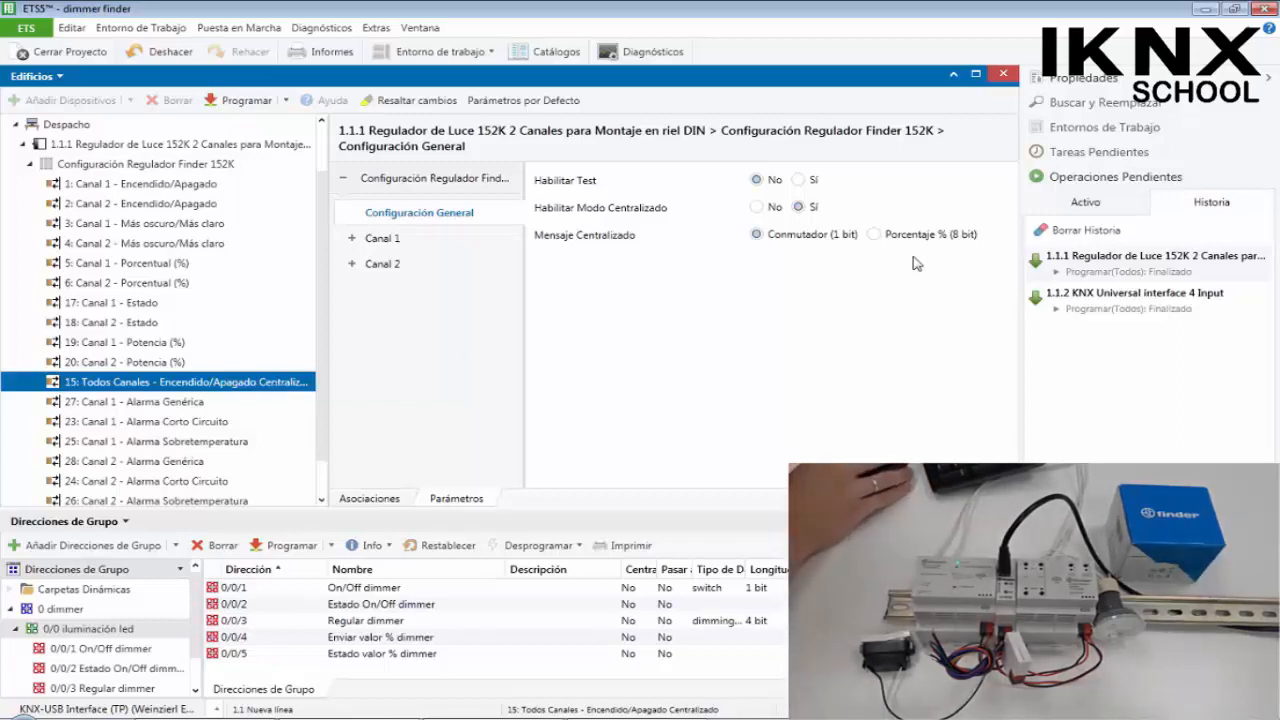
click(877, 238)
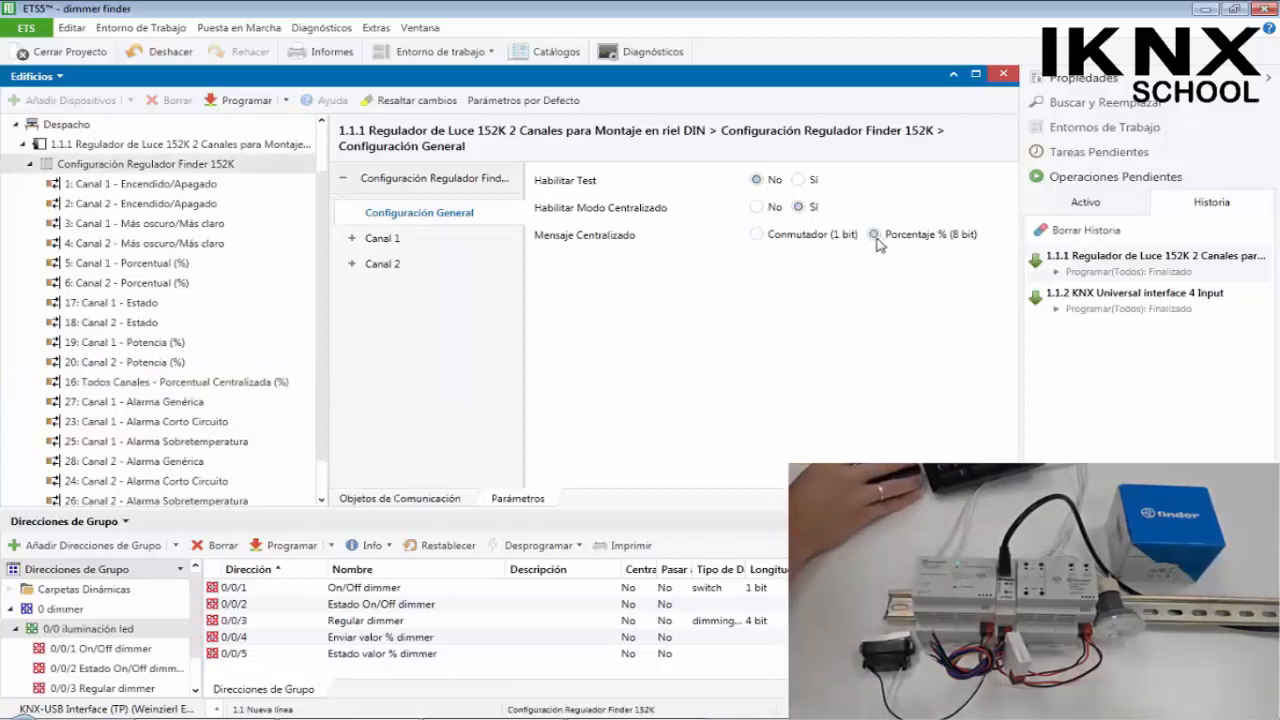
click(241, 384)
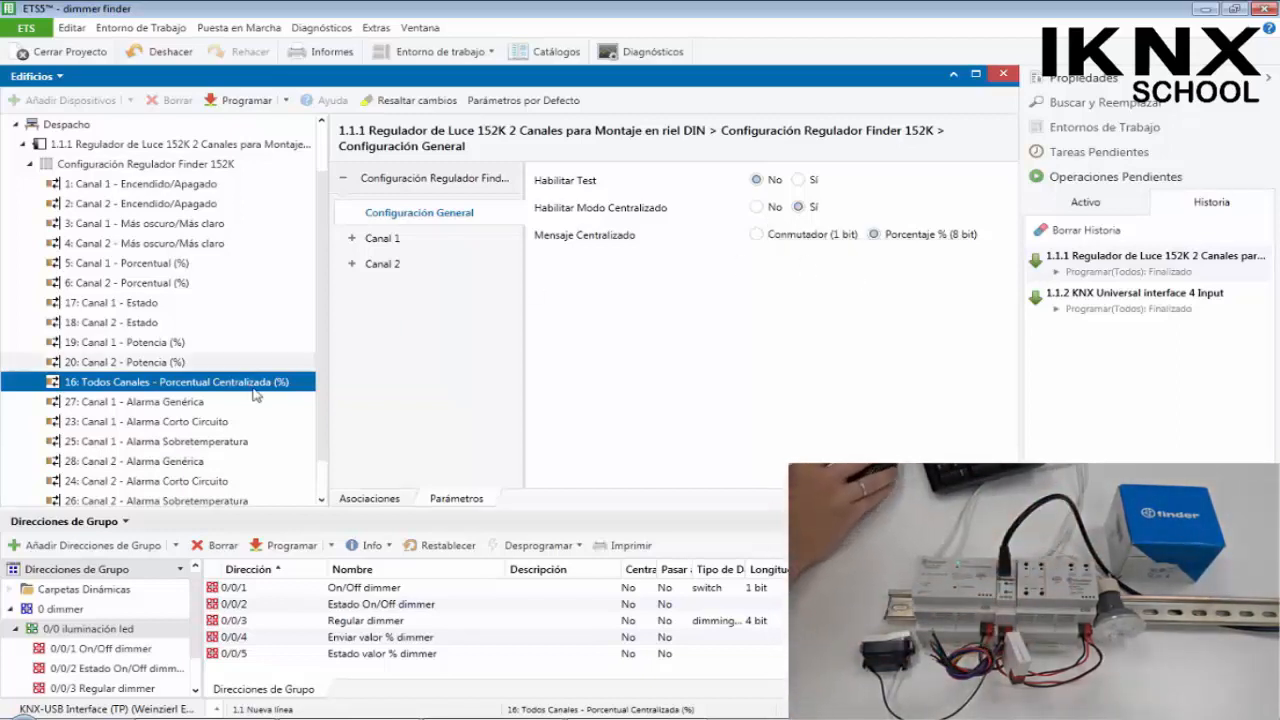
Toggle the centralized message type back to Conmutador (1 bit) and set Habilitar Modo Centralizado to No
click(793, 234)
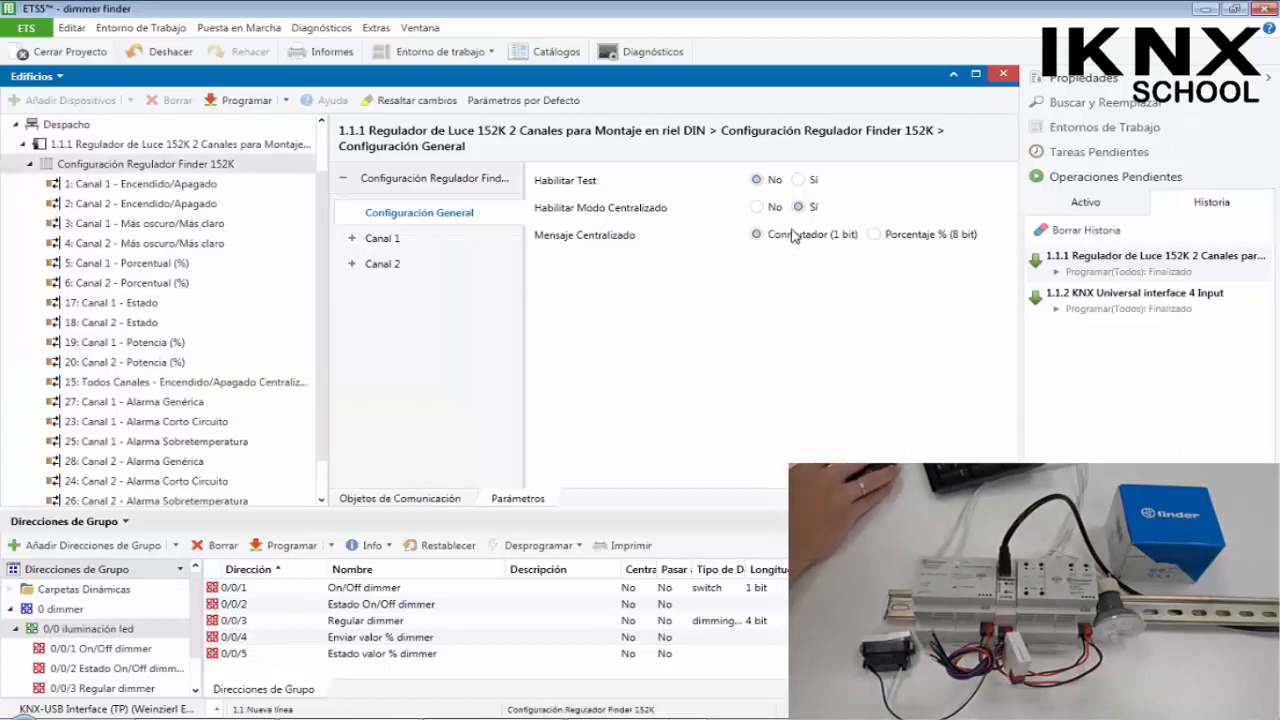
click(873, 236)
click(789, 238)
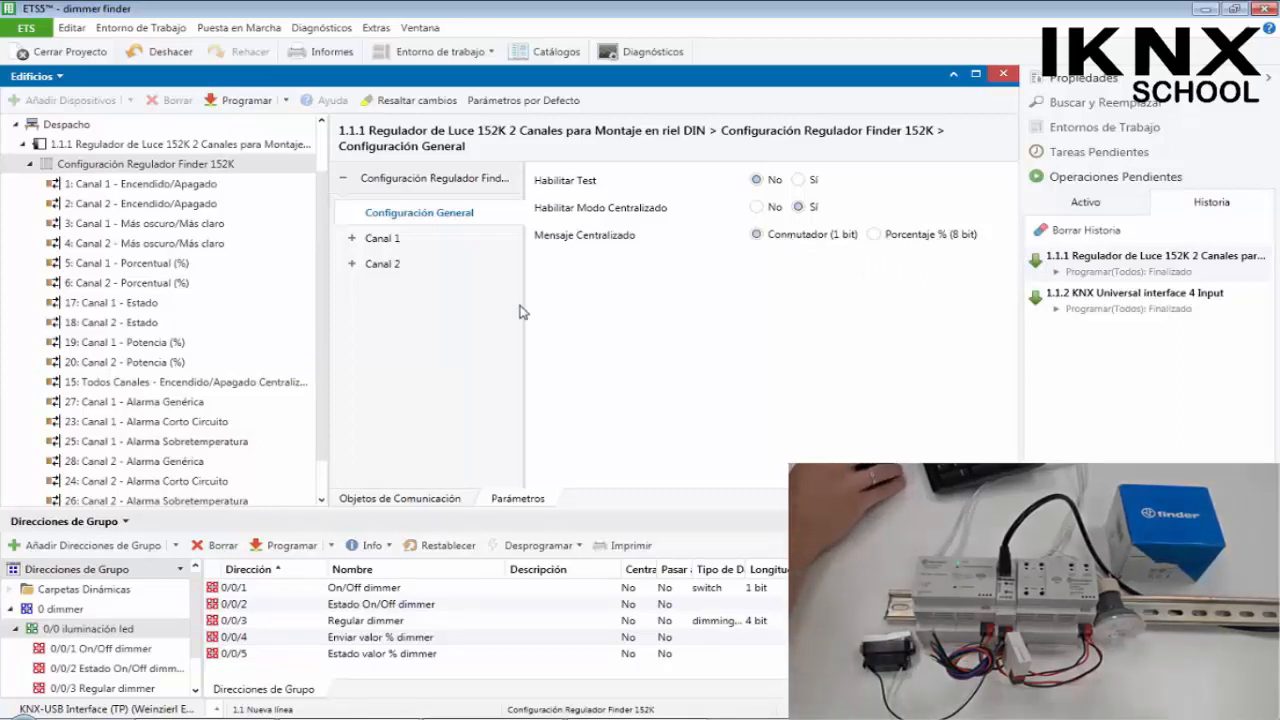
click(758, 207)
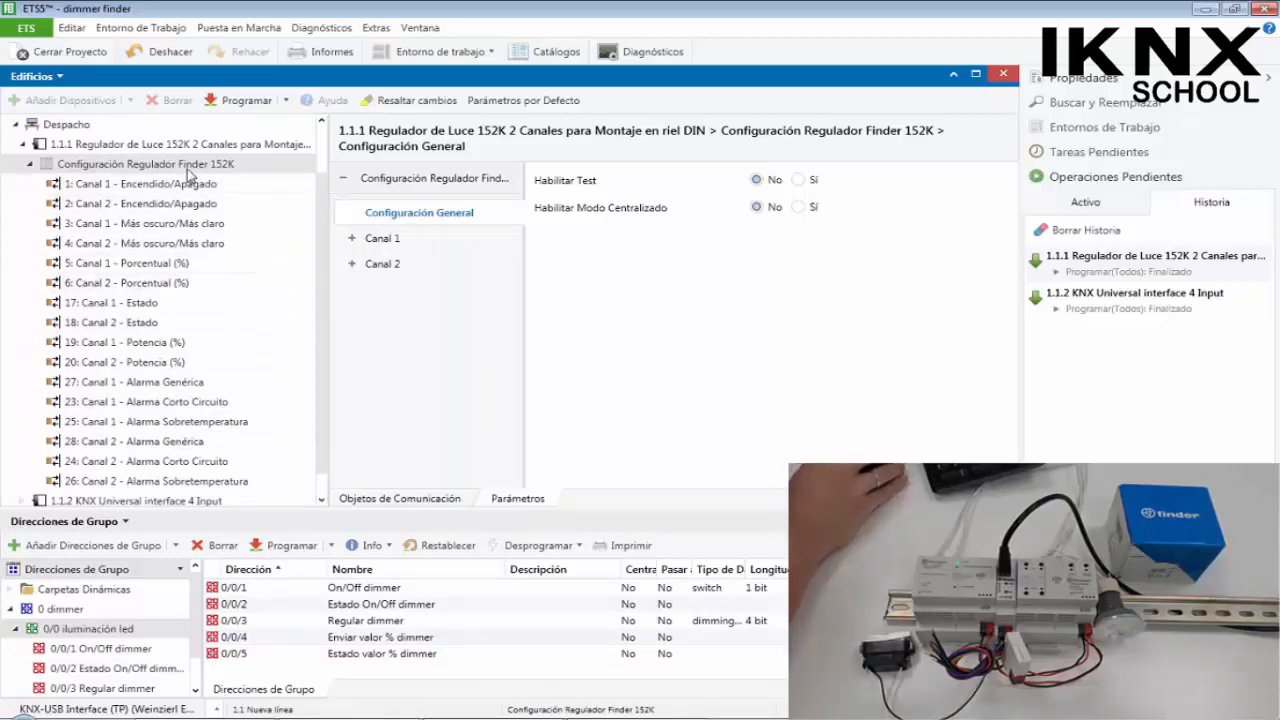
Examine the dimmer's channel 1 and 2 objects for switching, dimming, percentage, status and power
click(125, 190)
click(126, 210)
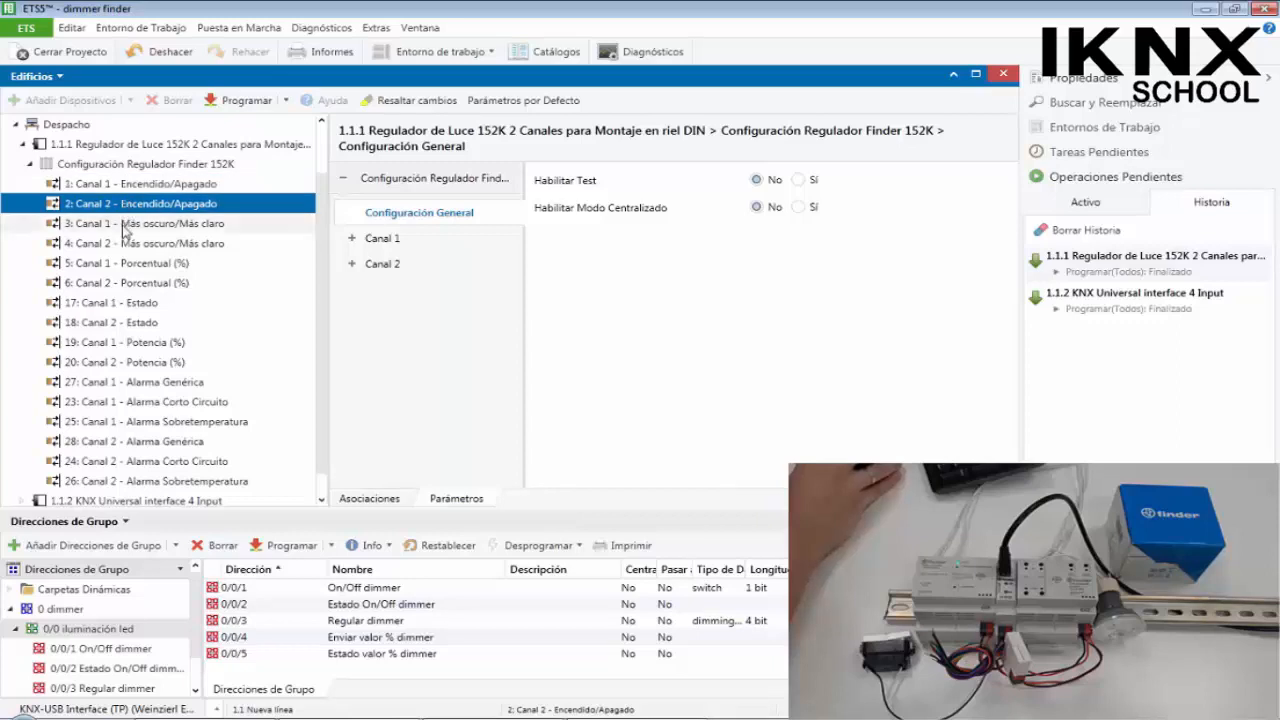
click(126, 226)
click(133, 247)
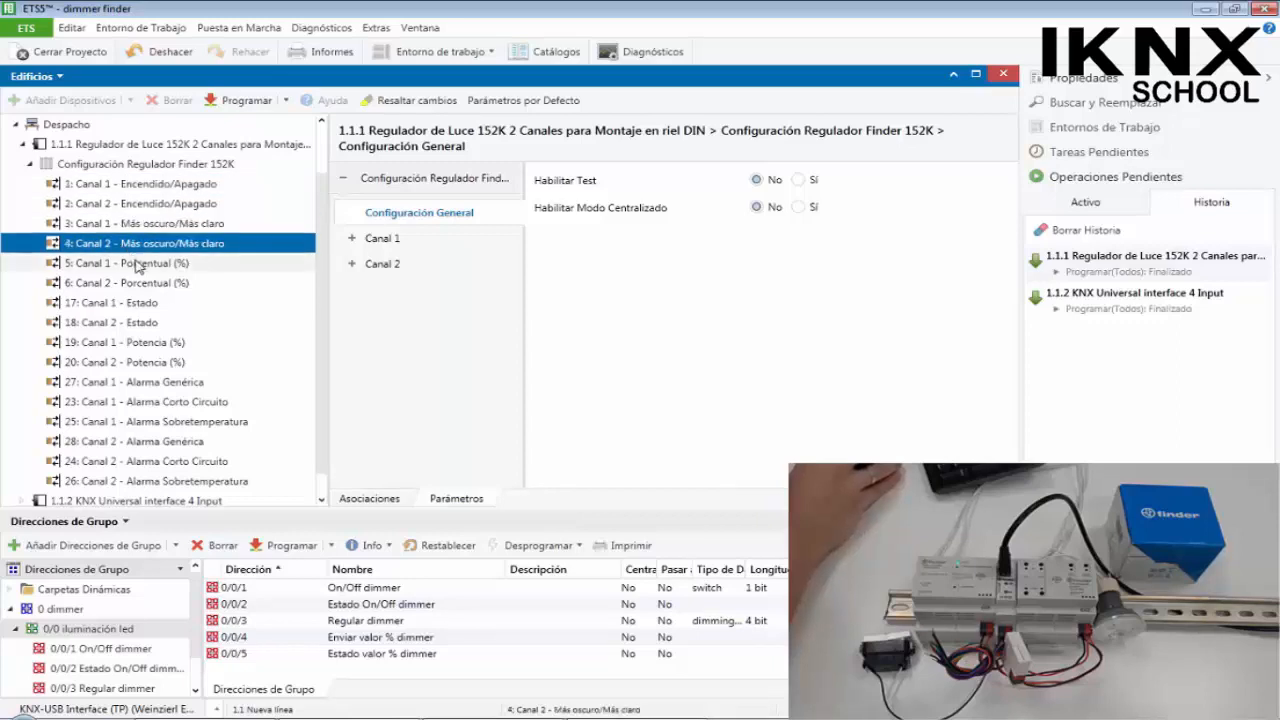
click(137, 265)
click(140, 284)
click(143, 303)
click(148, 362)
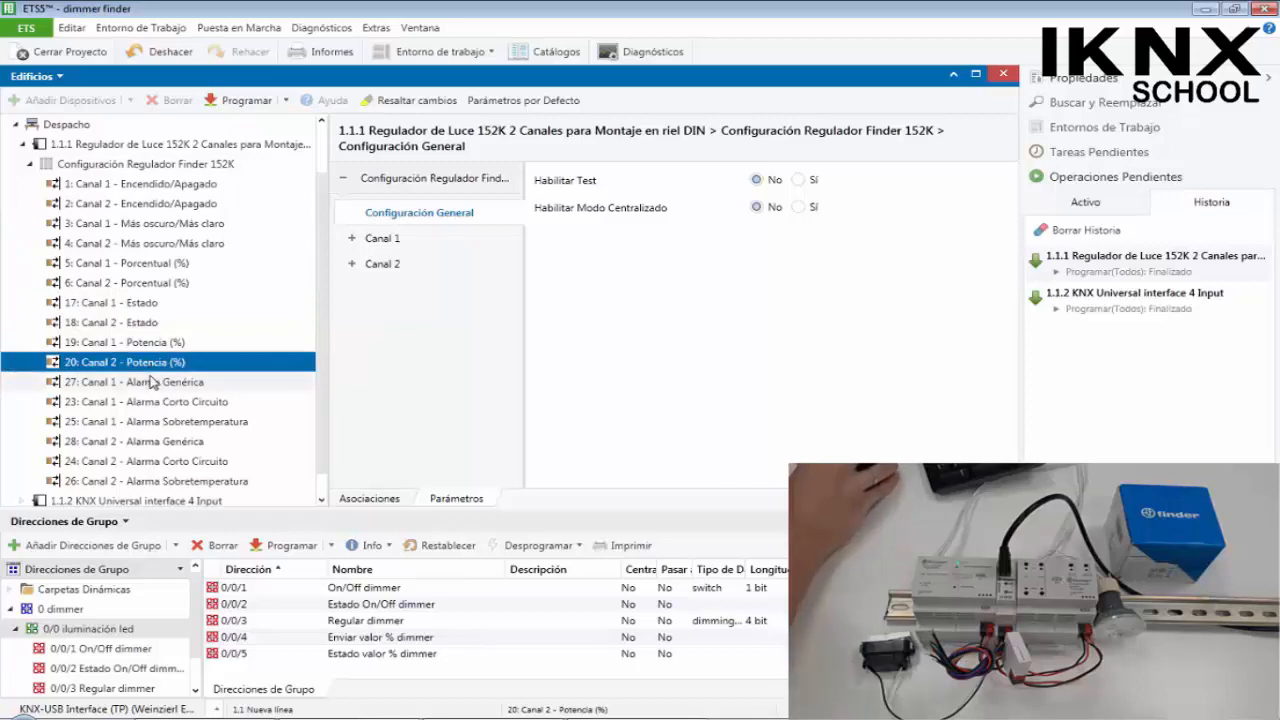
Link the dimmer's Canal 1 - Encendido/Apagado object to the On/Off dimmer group address 0/0/1
click(157, 190)
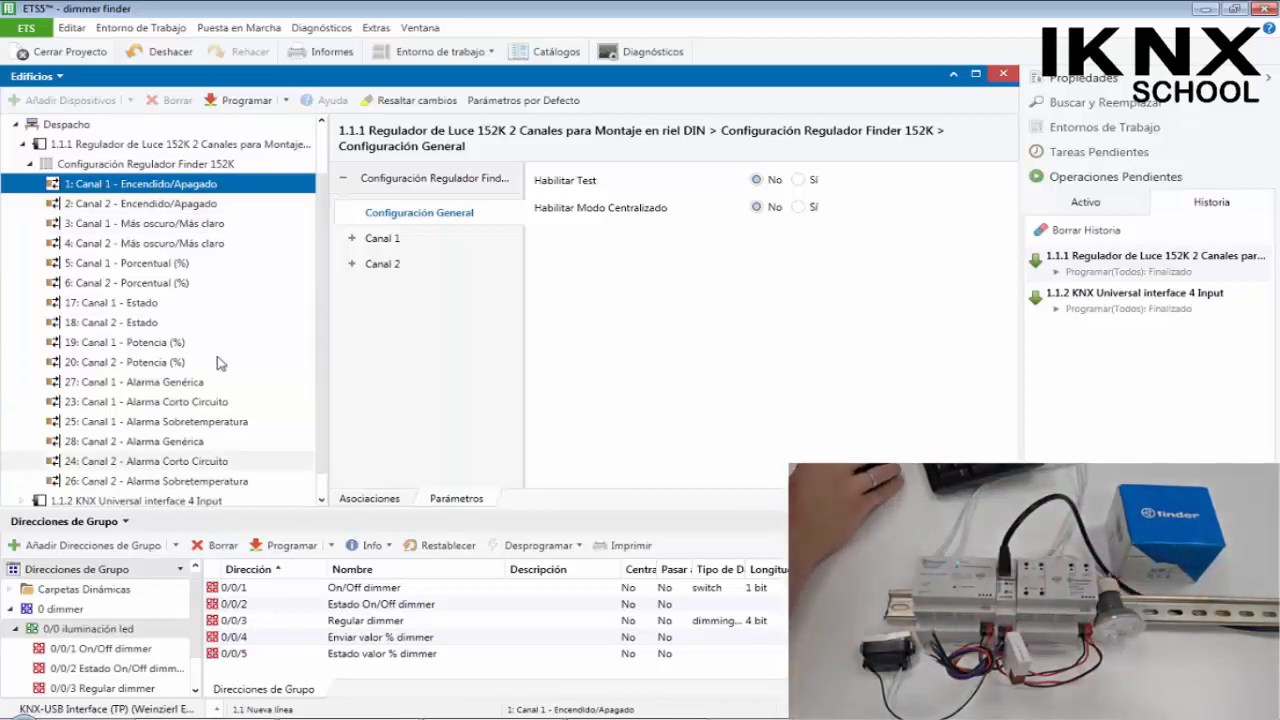
drag(185, 187, 366, 594)
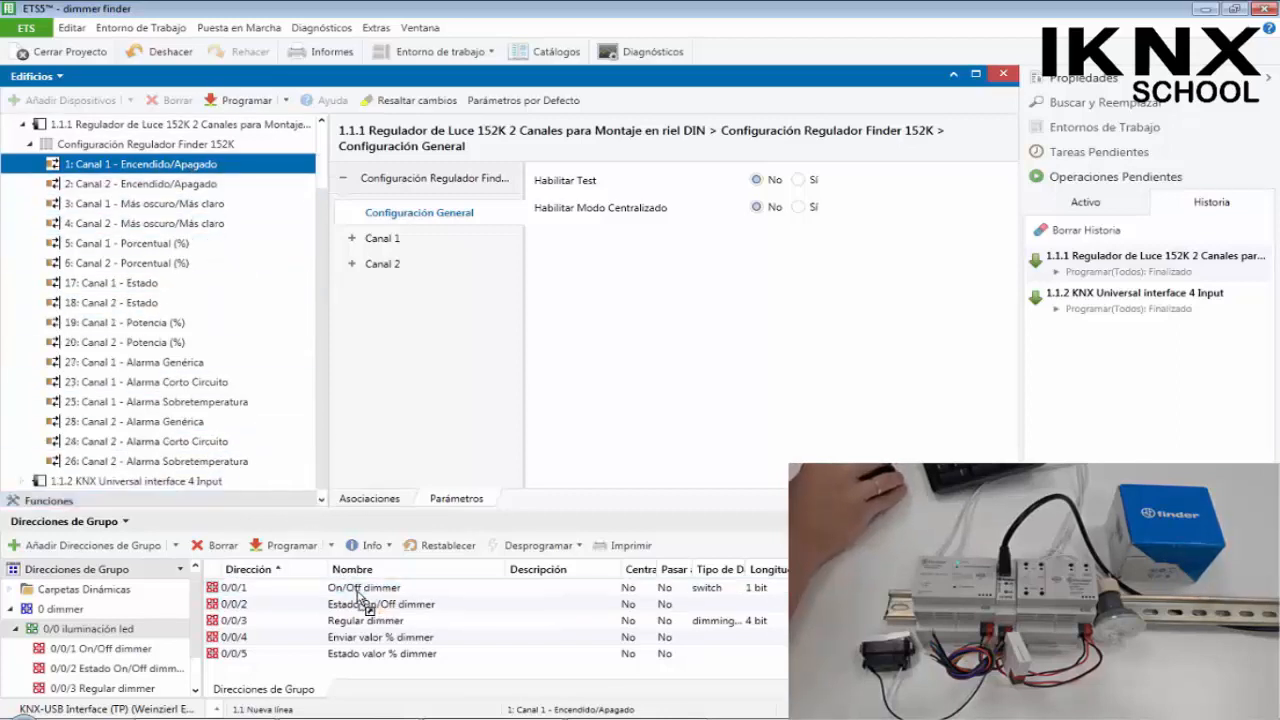
Link the dimmer's Canal 1 - Más oscuro/Más claro object to group address 0/0/3 Regular dimmer and Canal 1 - Porcentual (%) to 0/0/4 Enviar valor % dimmer
click(199, 206)
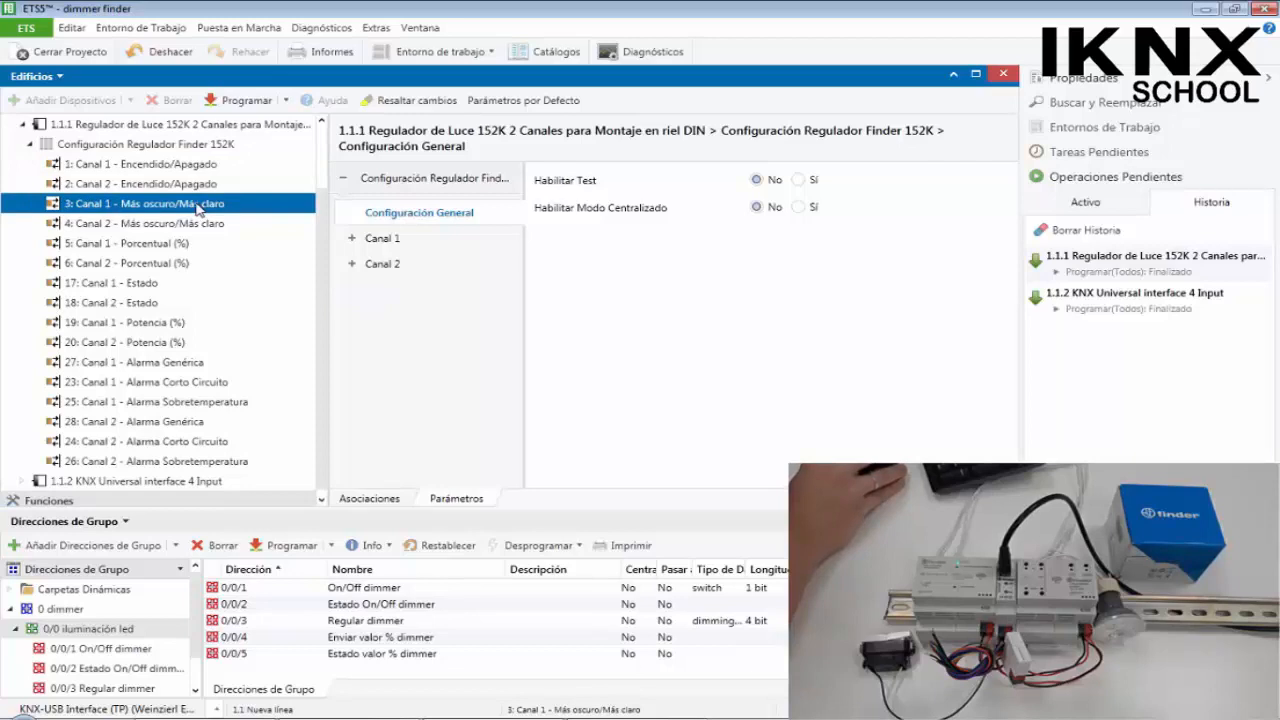
drag(199, 206, 364, 625)
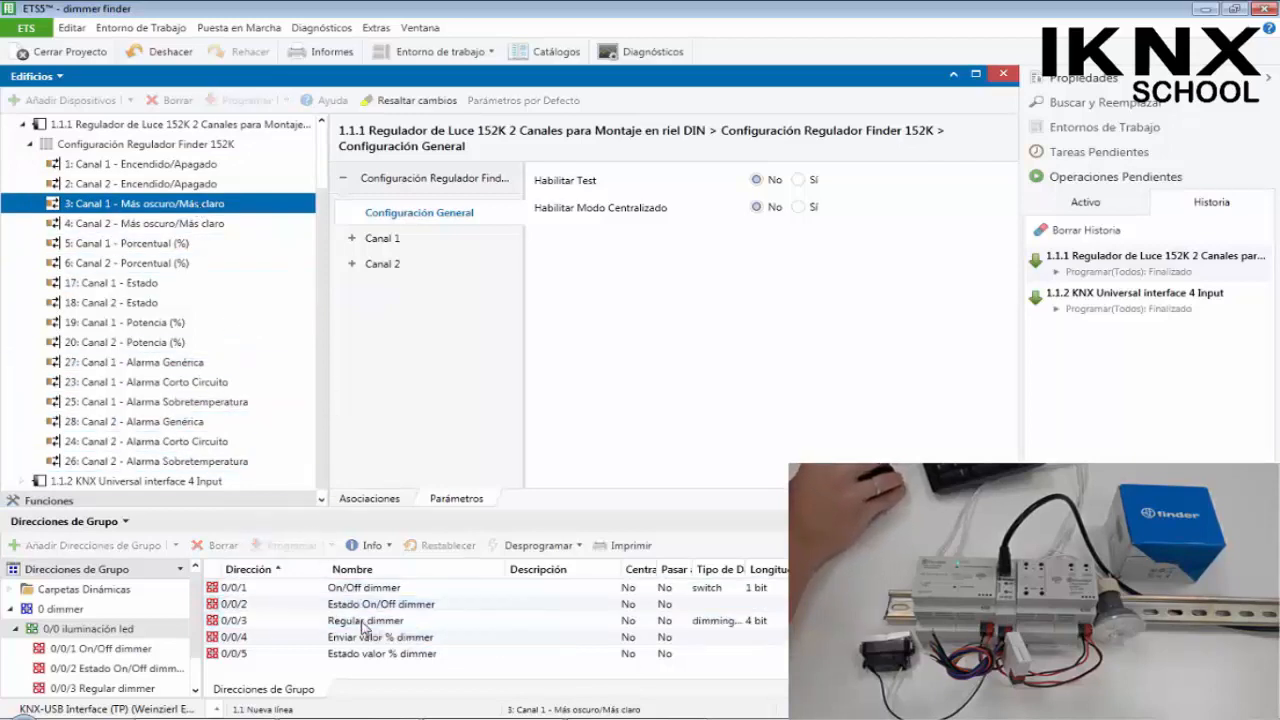
click(180, 246)
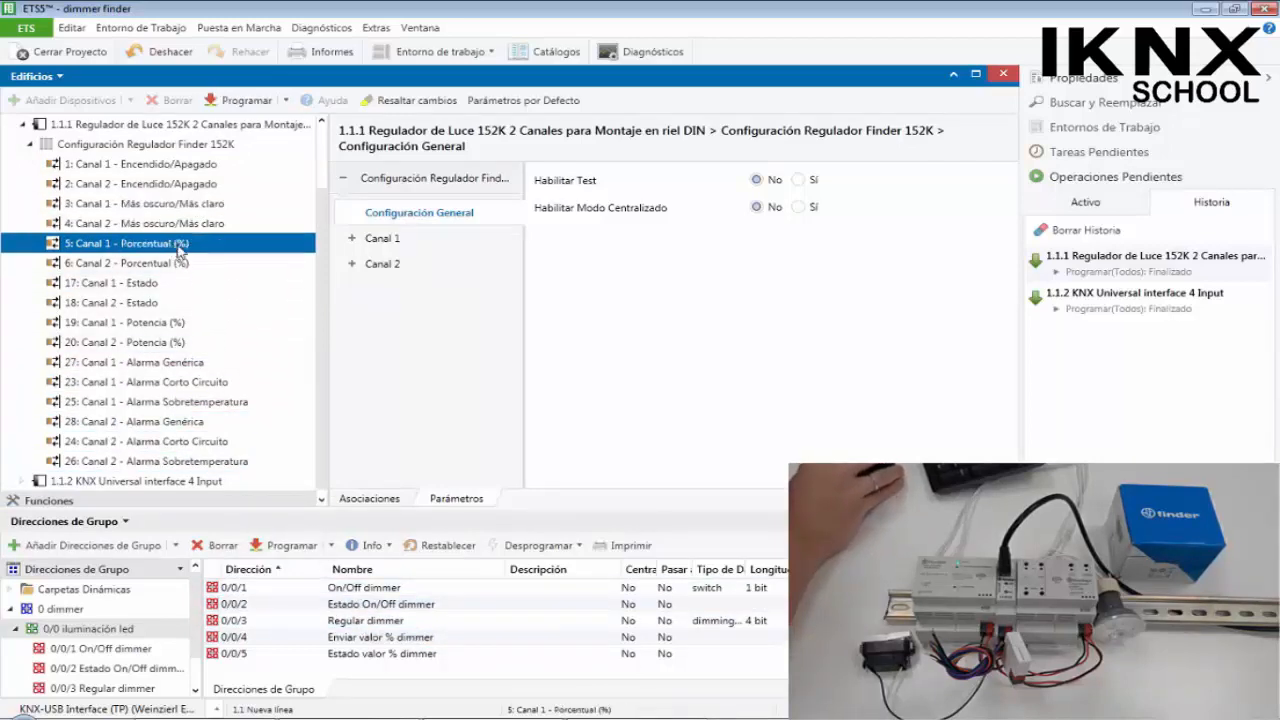
drag(182, 252, 381, 648)
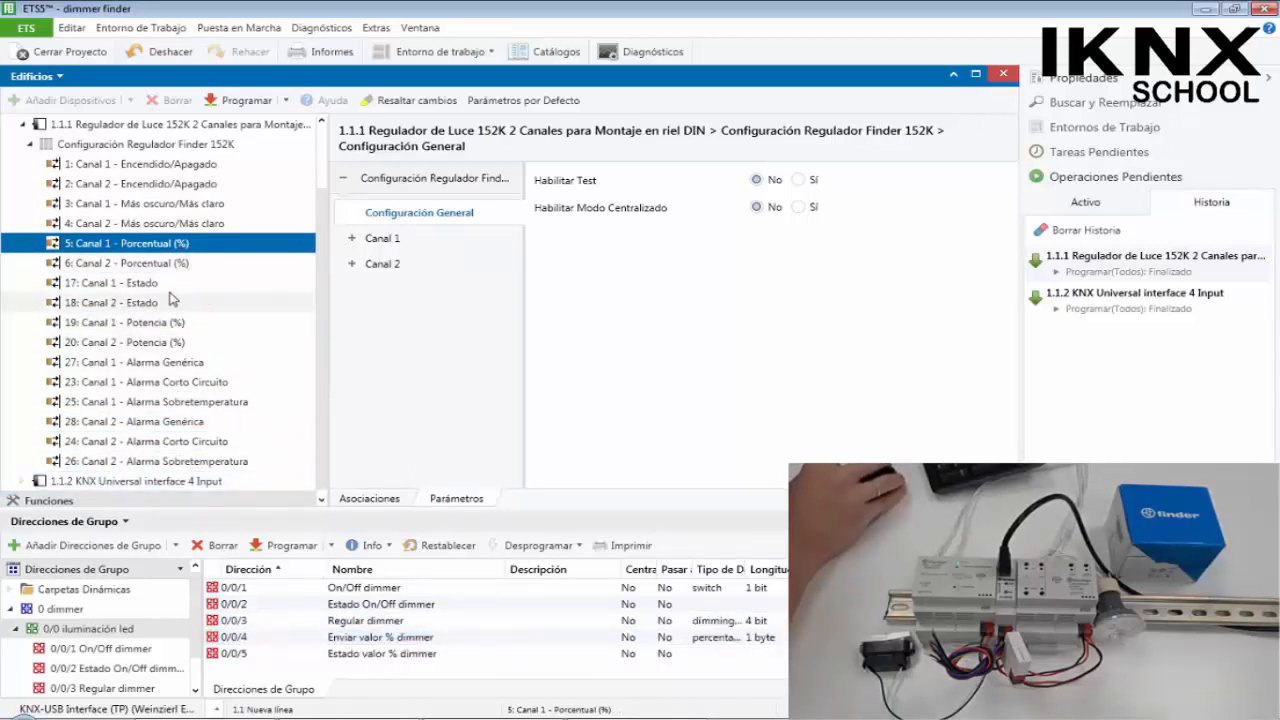
Link the Canal 1 - Estado object to 0/0/2 Estado On/Off dimmer and Canal 1 - Potencia (%) to 0/0/5 Estado valor % dimmer
drag(163, 285, 403, 611)
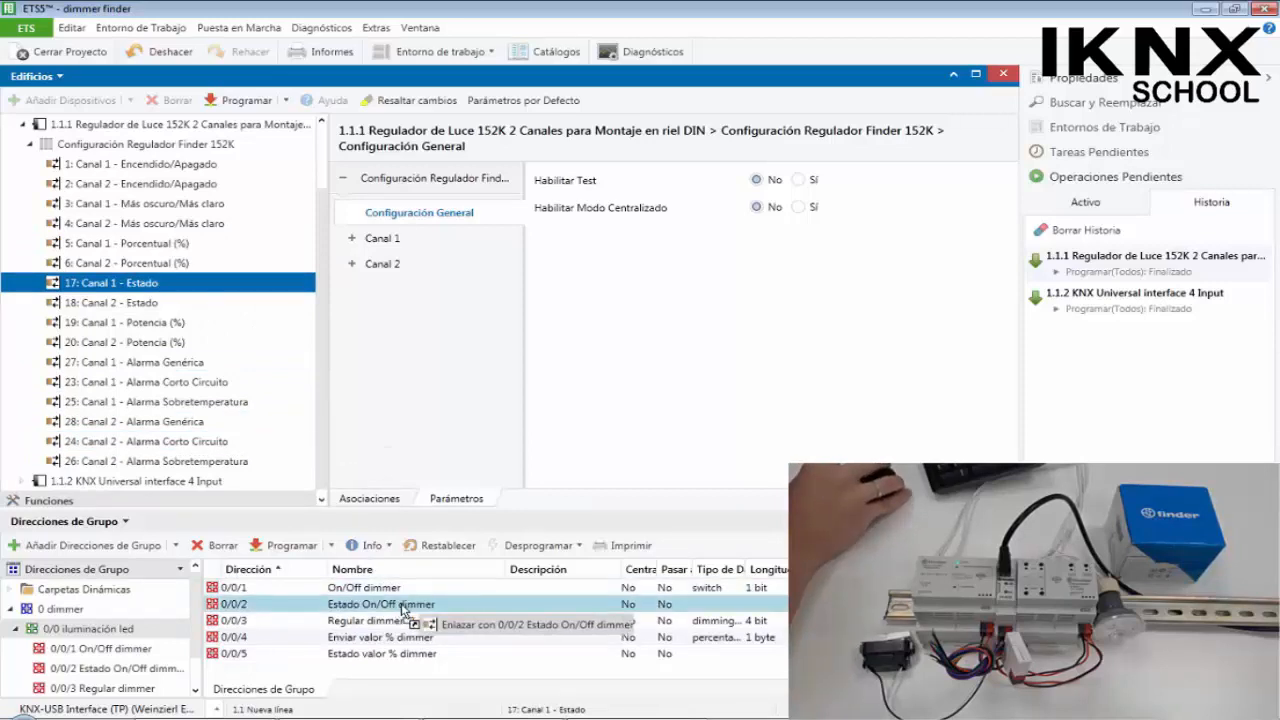
drag(403, 611, 403, 611)
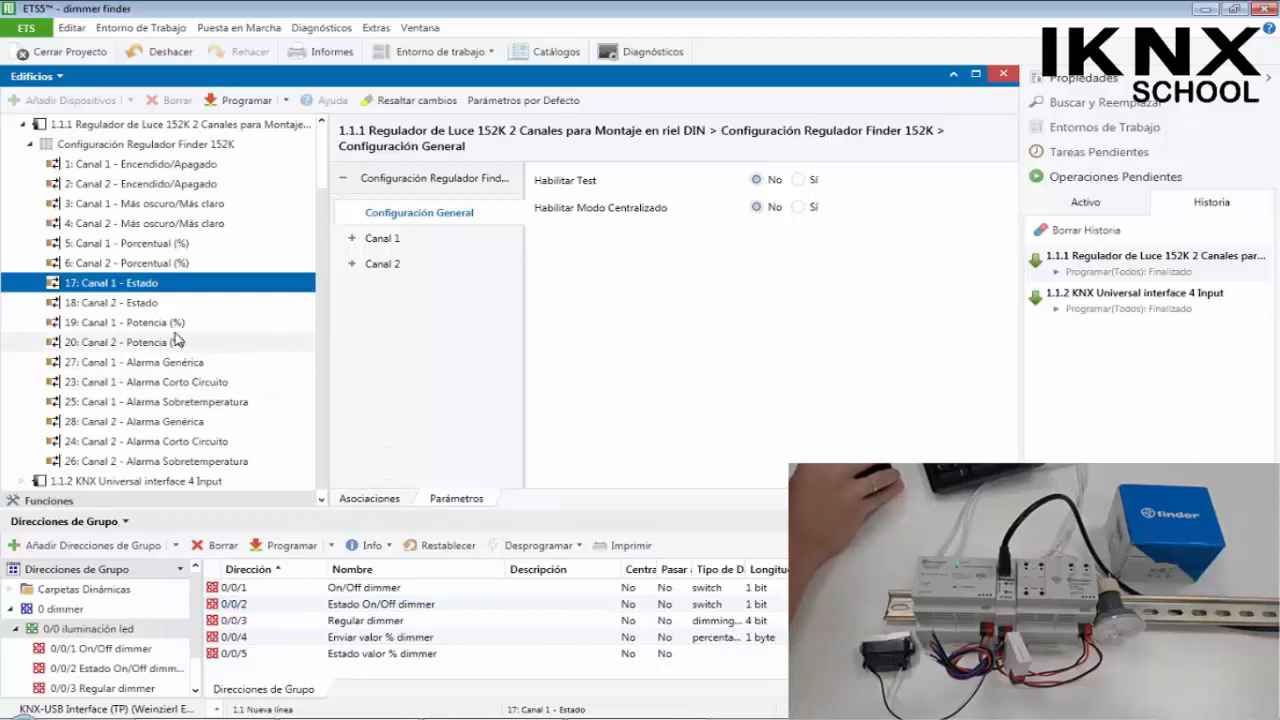
drag(176, 326, 378, 659)
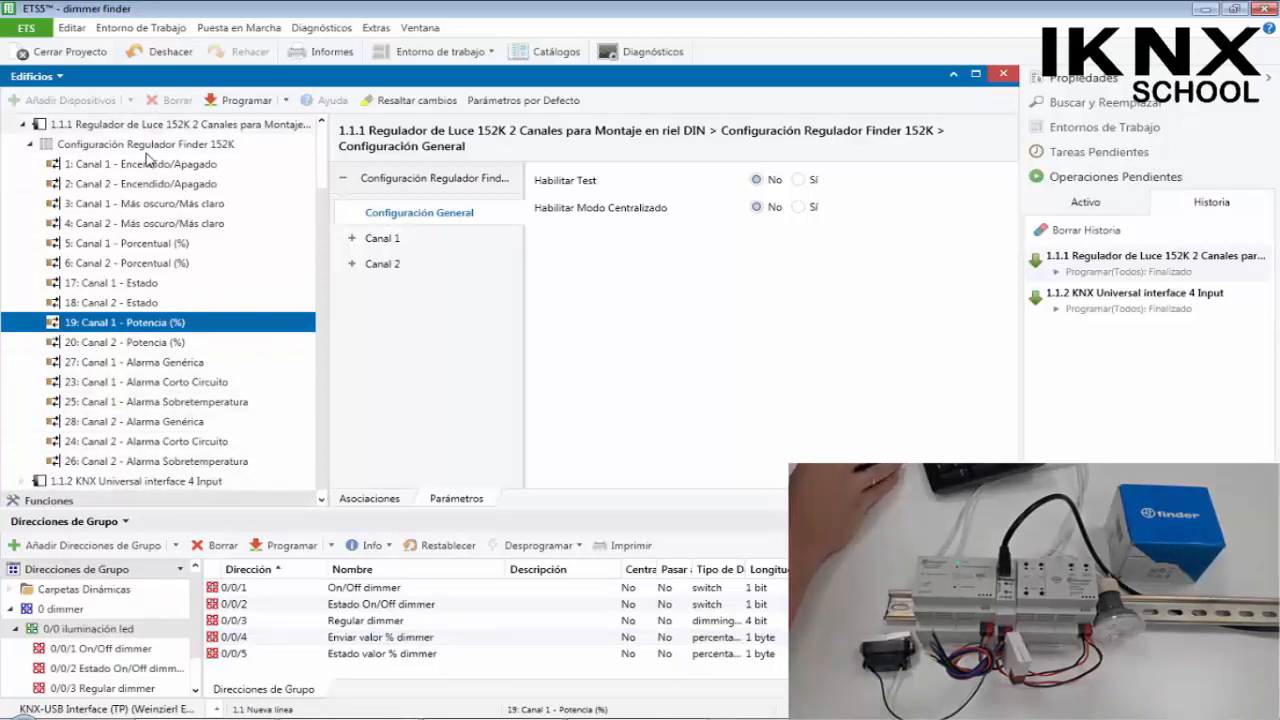
Run a partial programming (Programación parcial) of the 1.1.1 Regulador de Luce 152K dimmer
scroll(160, 160, up, 2)
click(163, 205)
right_click(165, 214)
mouse_move(420, 225)
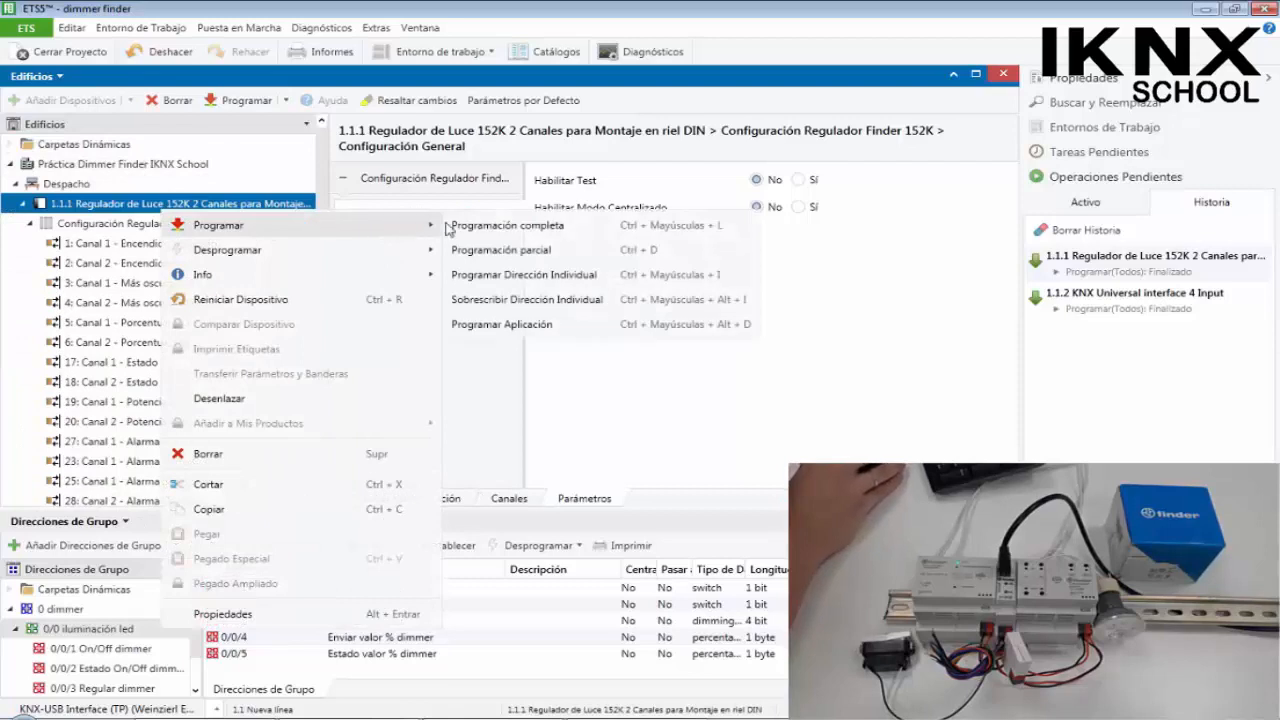
click(512, 252)
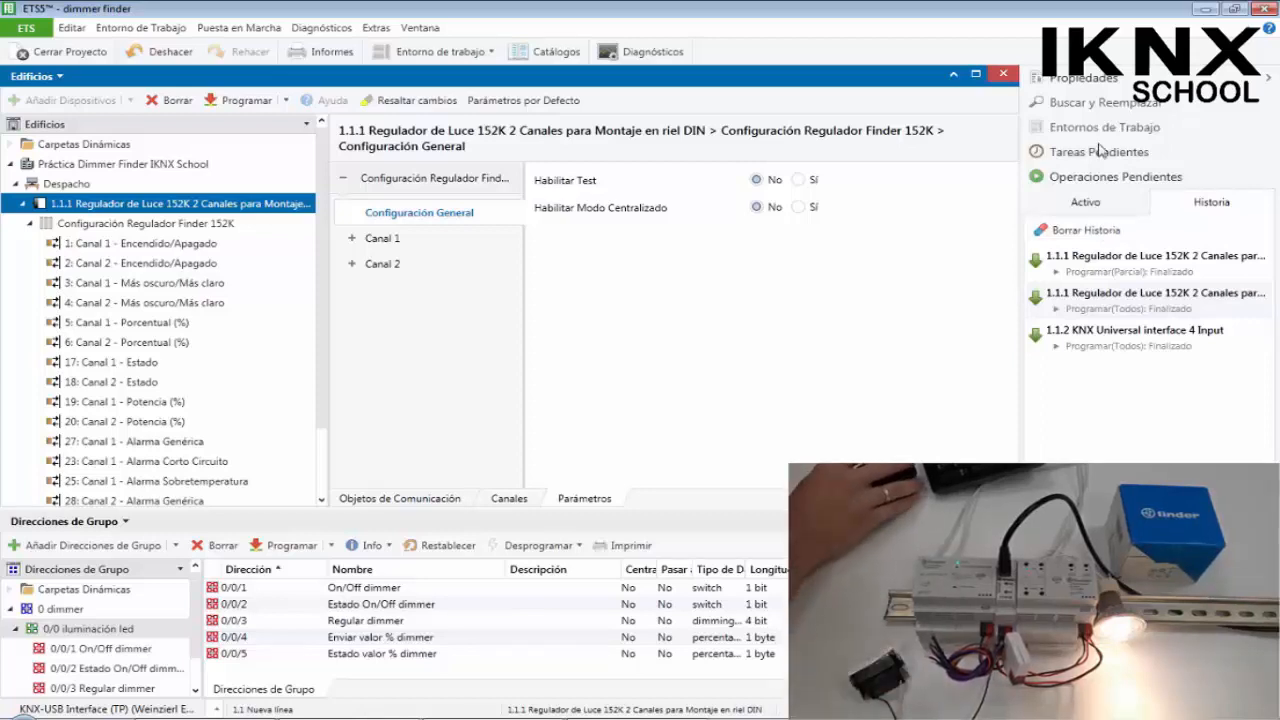
Show the dimmer's Canal 1 parameters with more room by closing the group addresses pane and narrowing the device tree
click(382, 239)
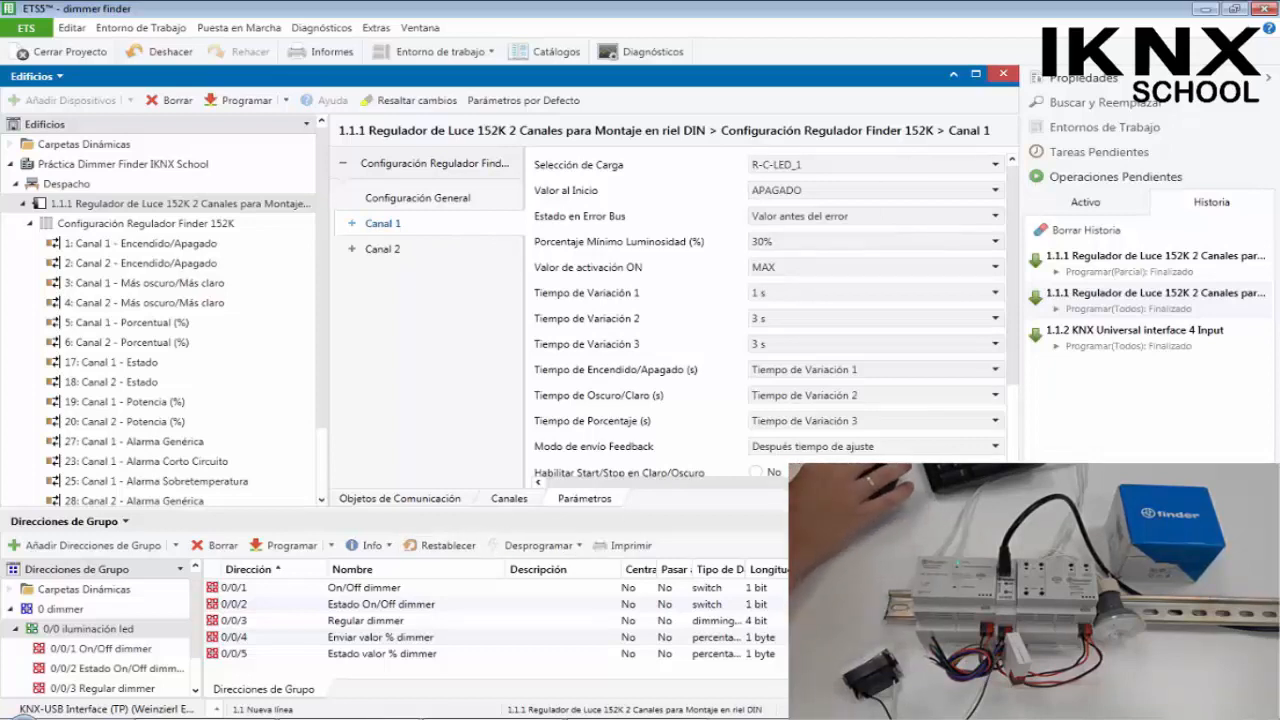
click(1003, 521)
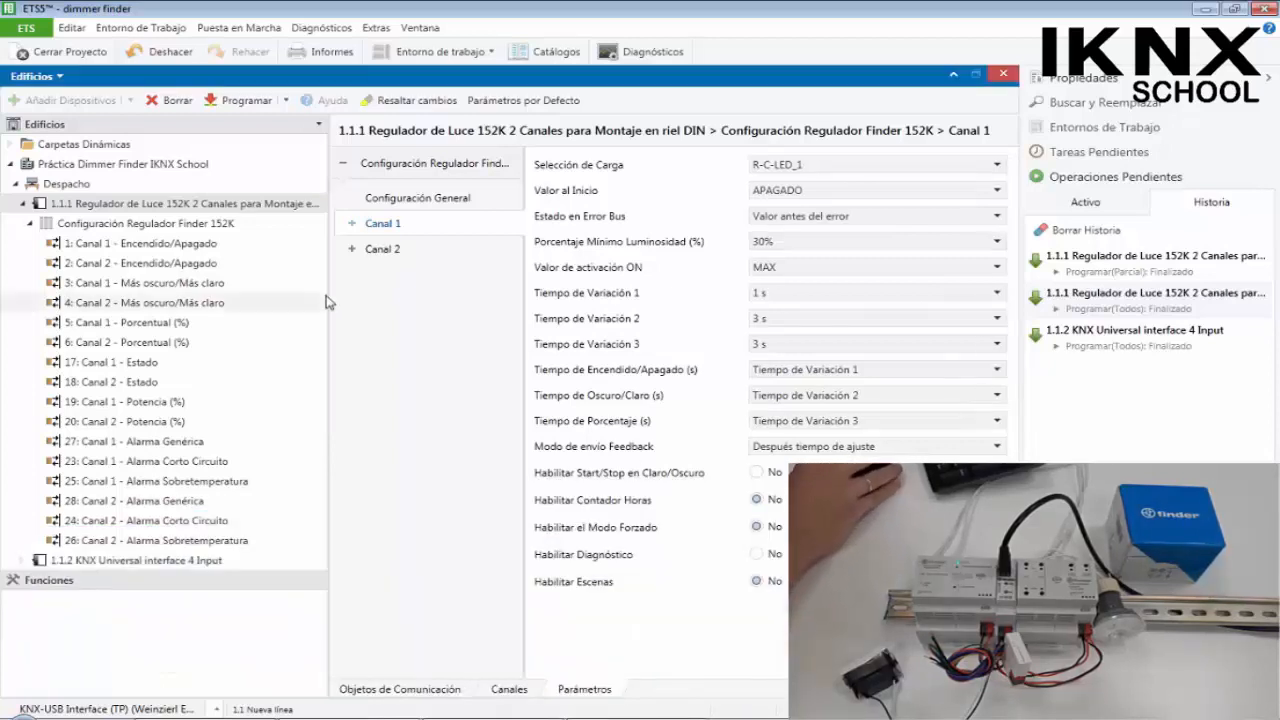
drag(321, 295, 290, 295)
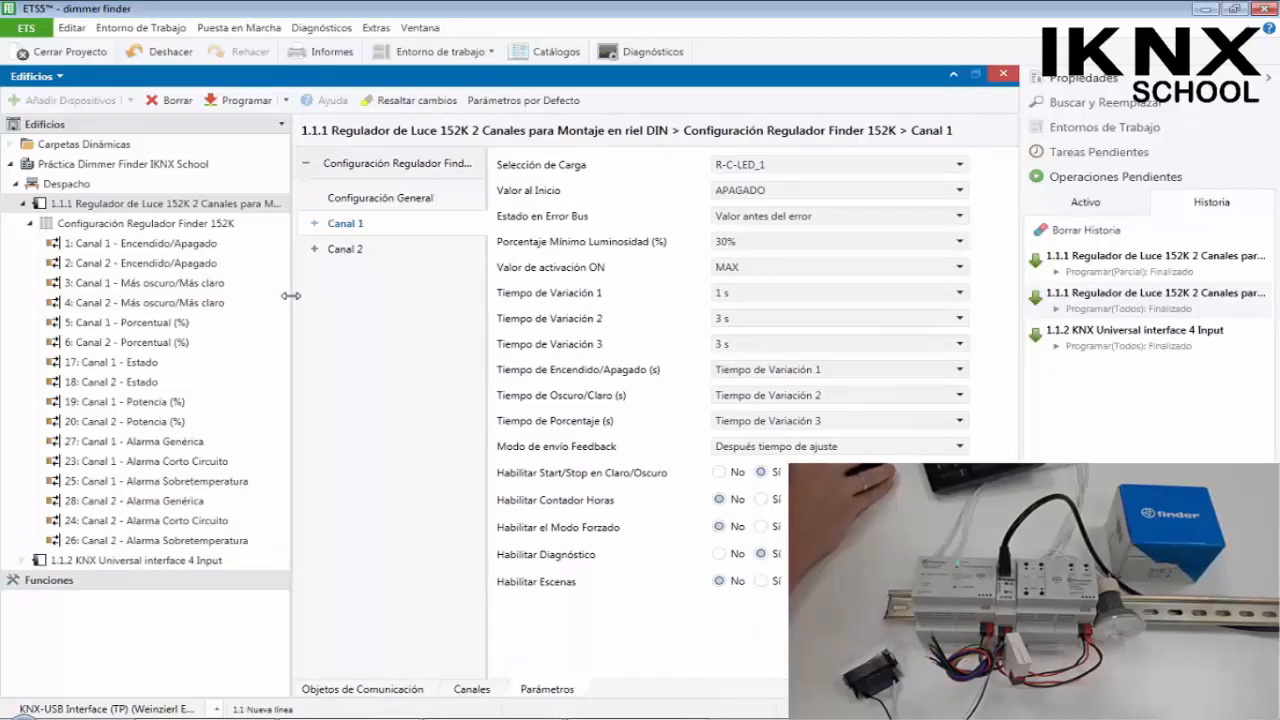
click(388, 199)
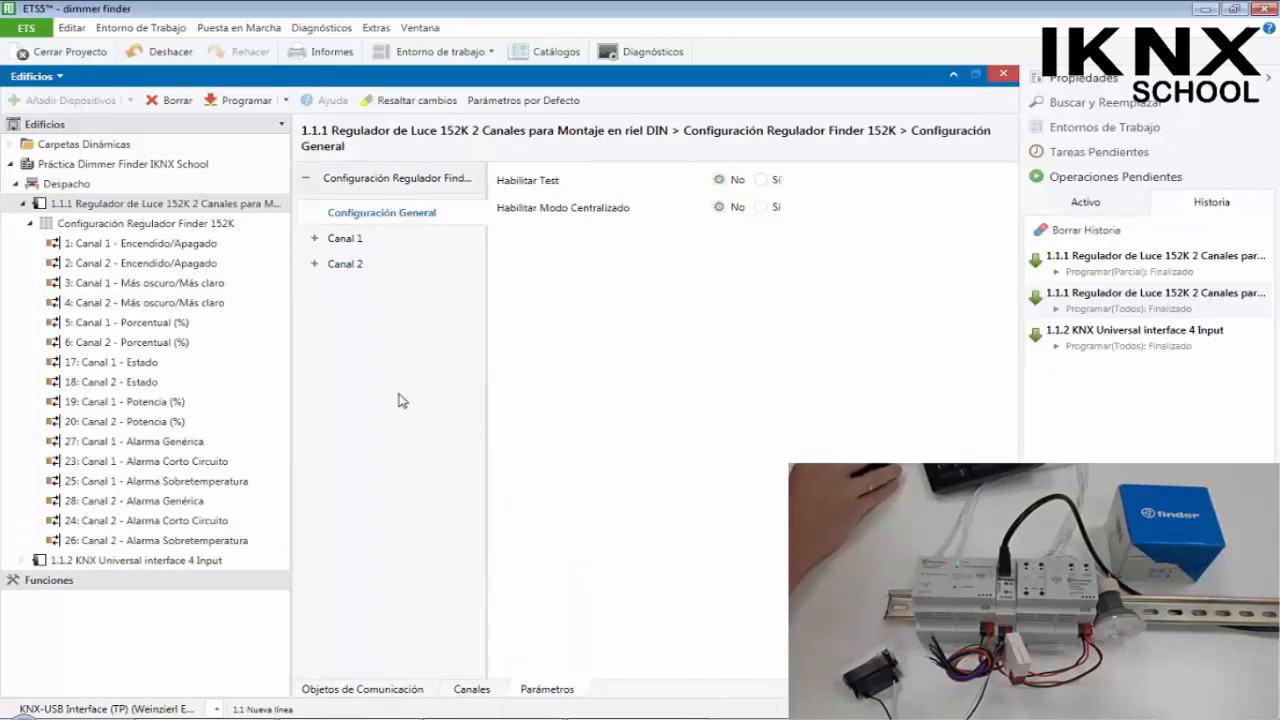
click(374, 246)
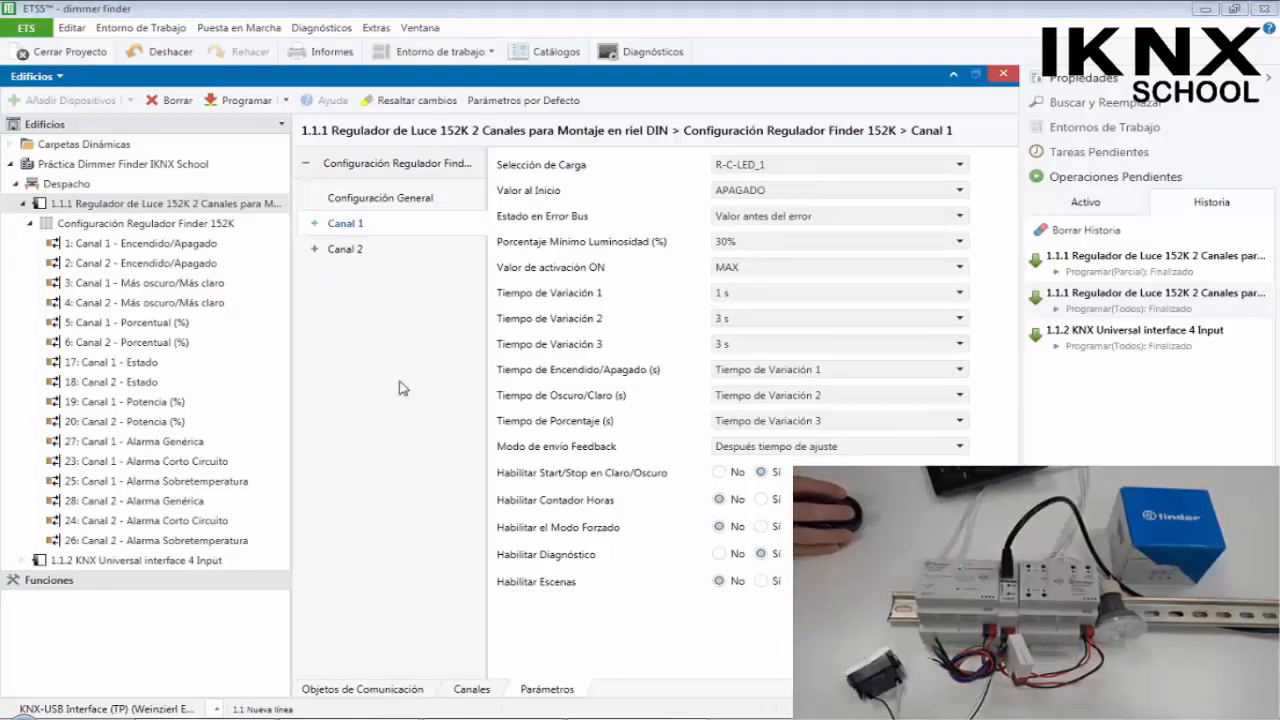
Consult the load type table in finder imagen.png and set Canal 1's Selección de Carga to LED_3
click(752, 168)
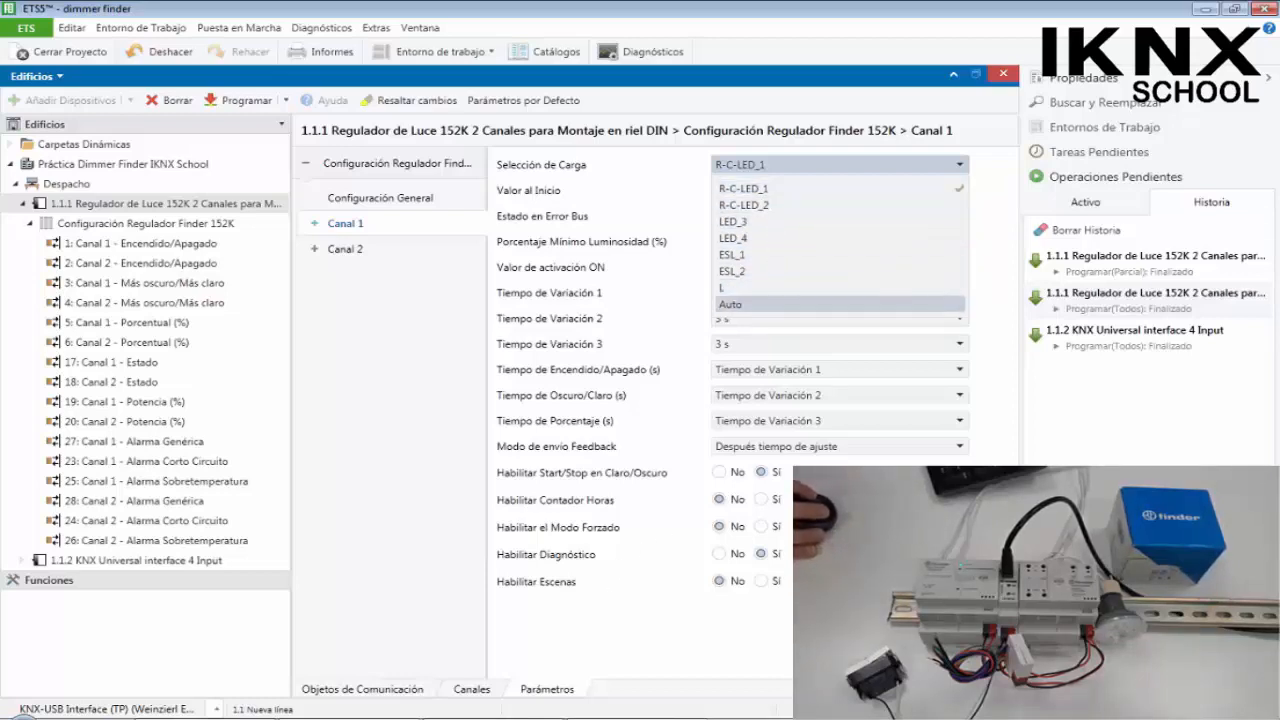
key(alt+Tab)
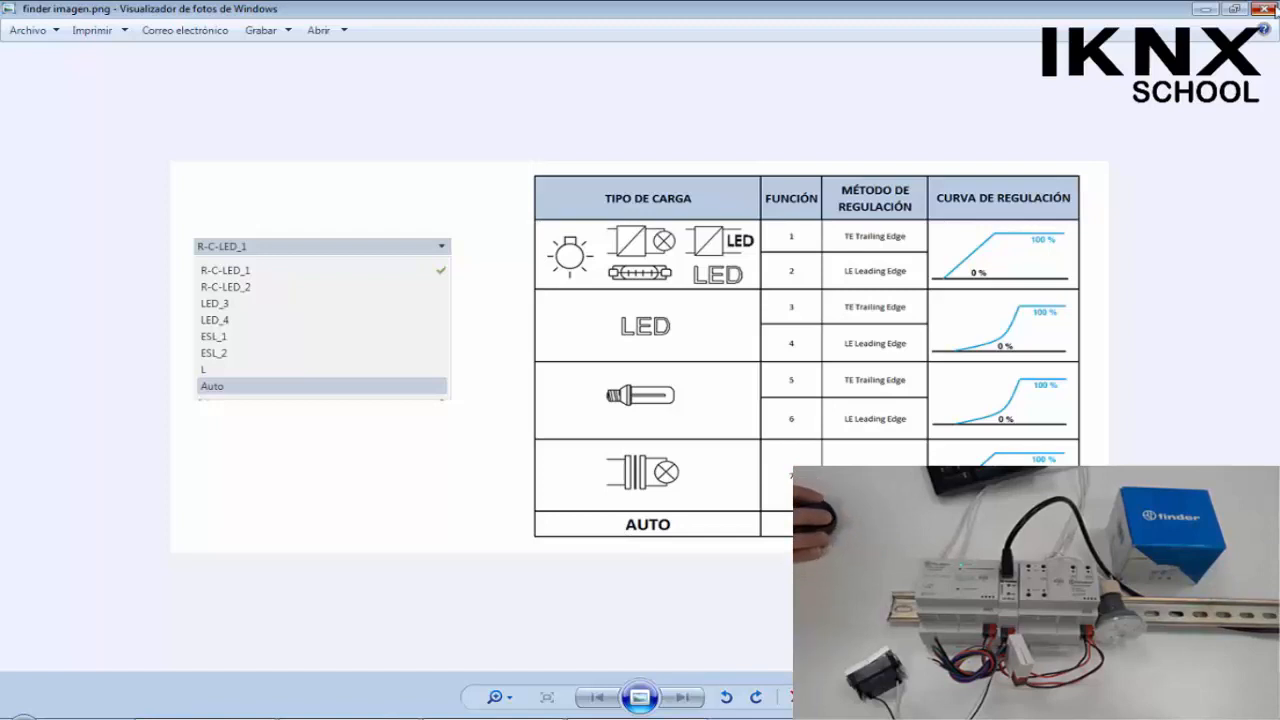
key(alt+Tab)
click(765, 168)
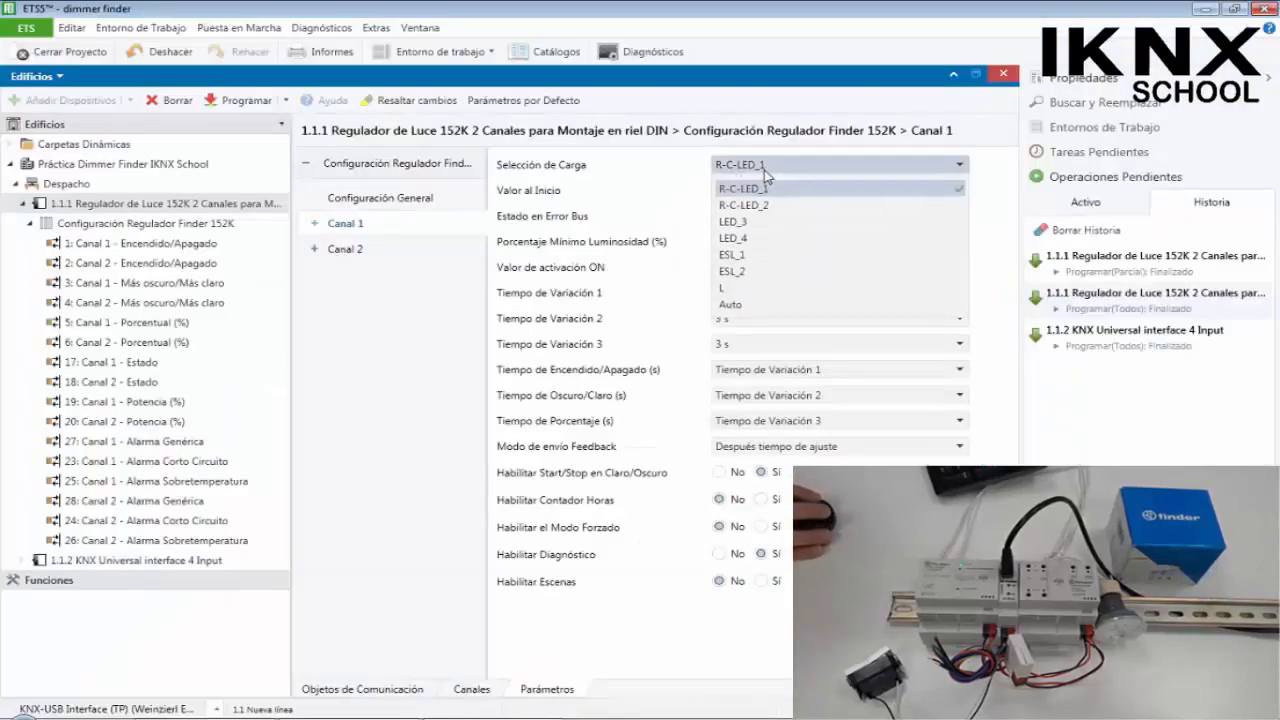
click(766, 255)
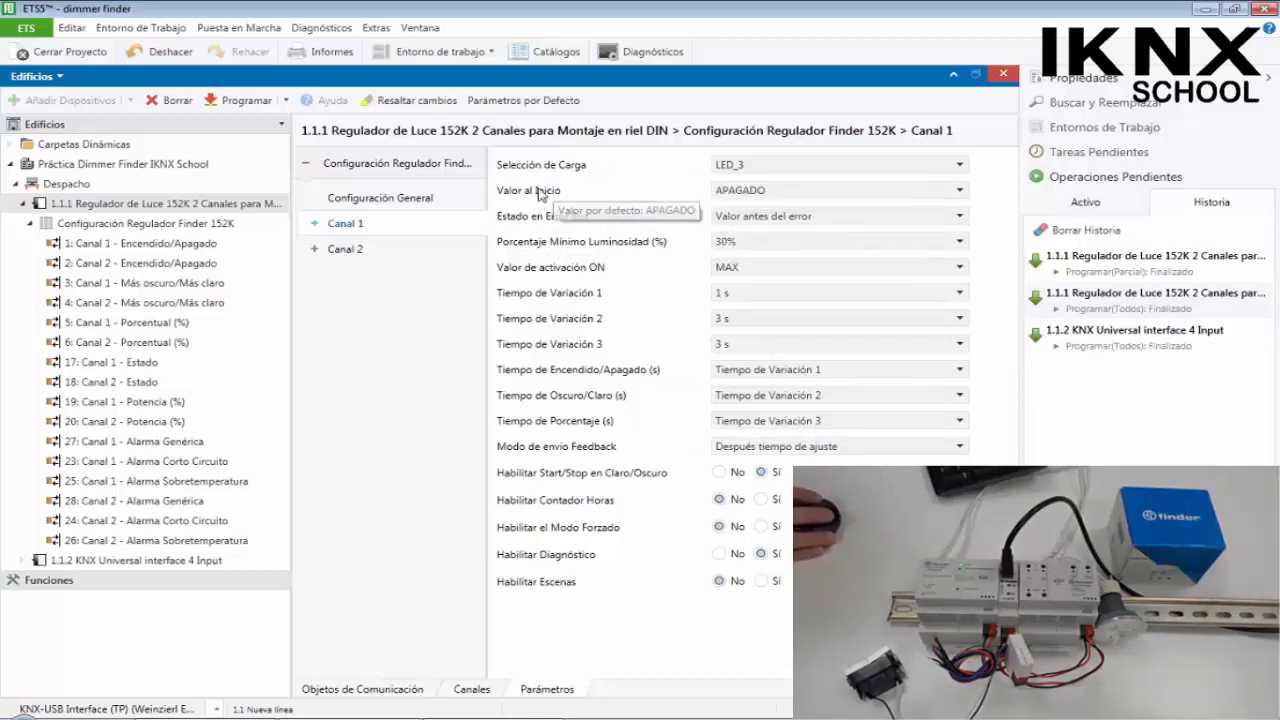
Set Canal 1's Valor al Inicio to 50% and Estado en Error Bus to APAGADO
click(763, 196)
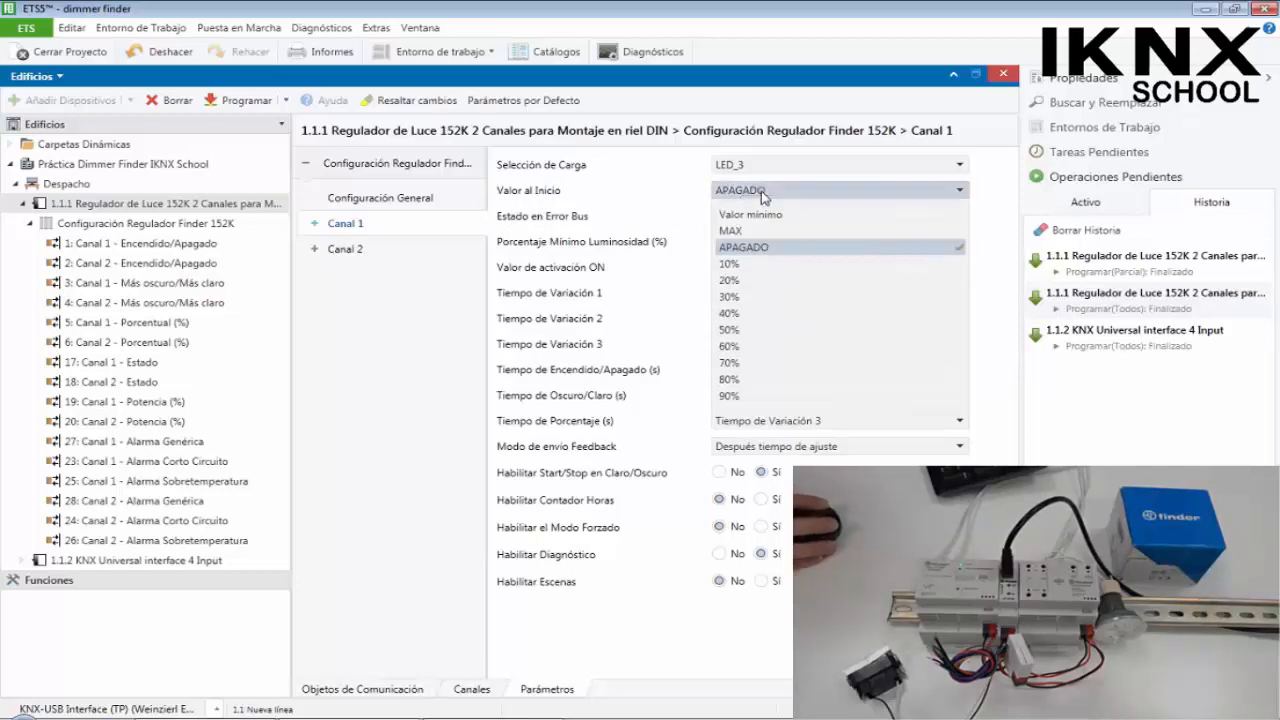
click(763, 196)
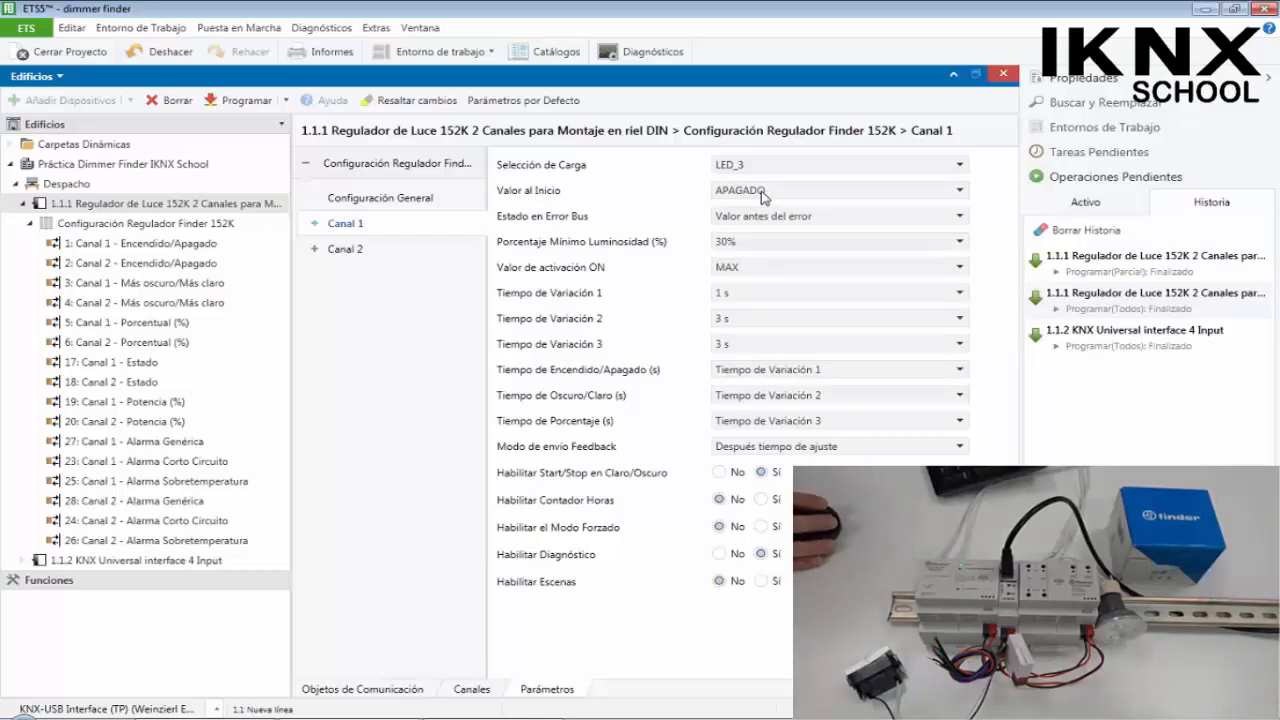
click(763, 196)
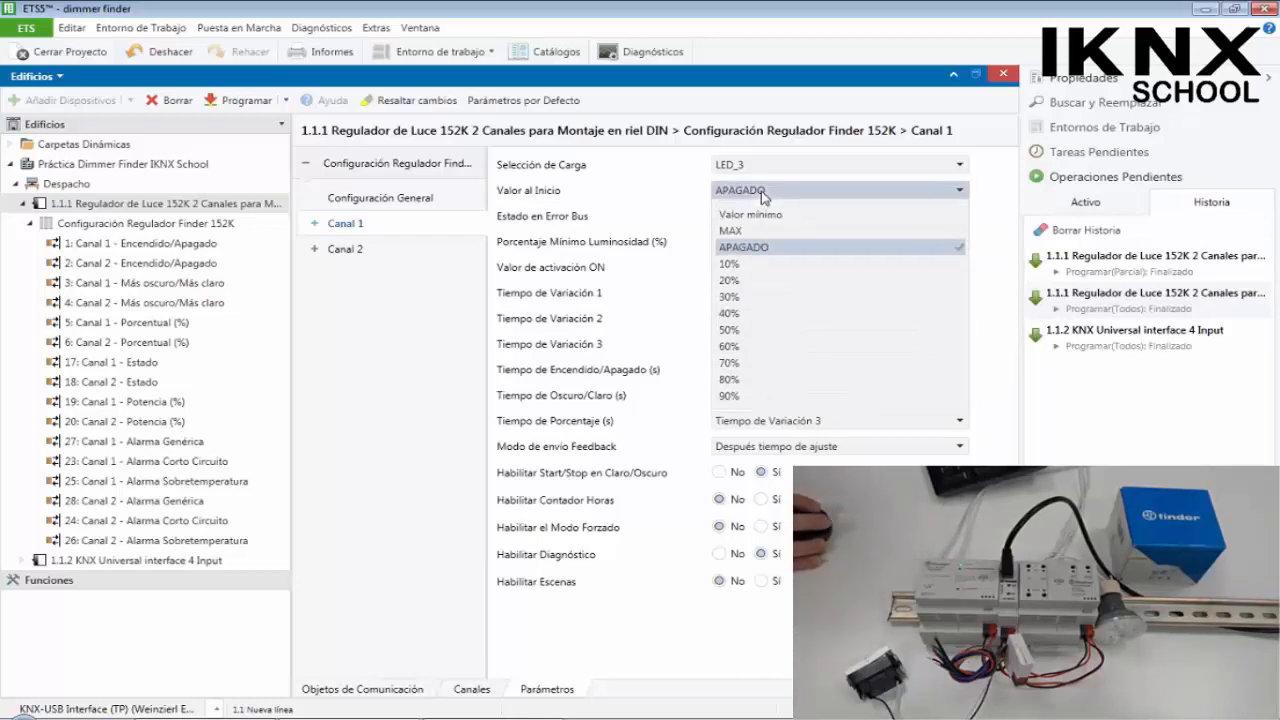
click(761, 326)
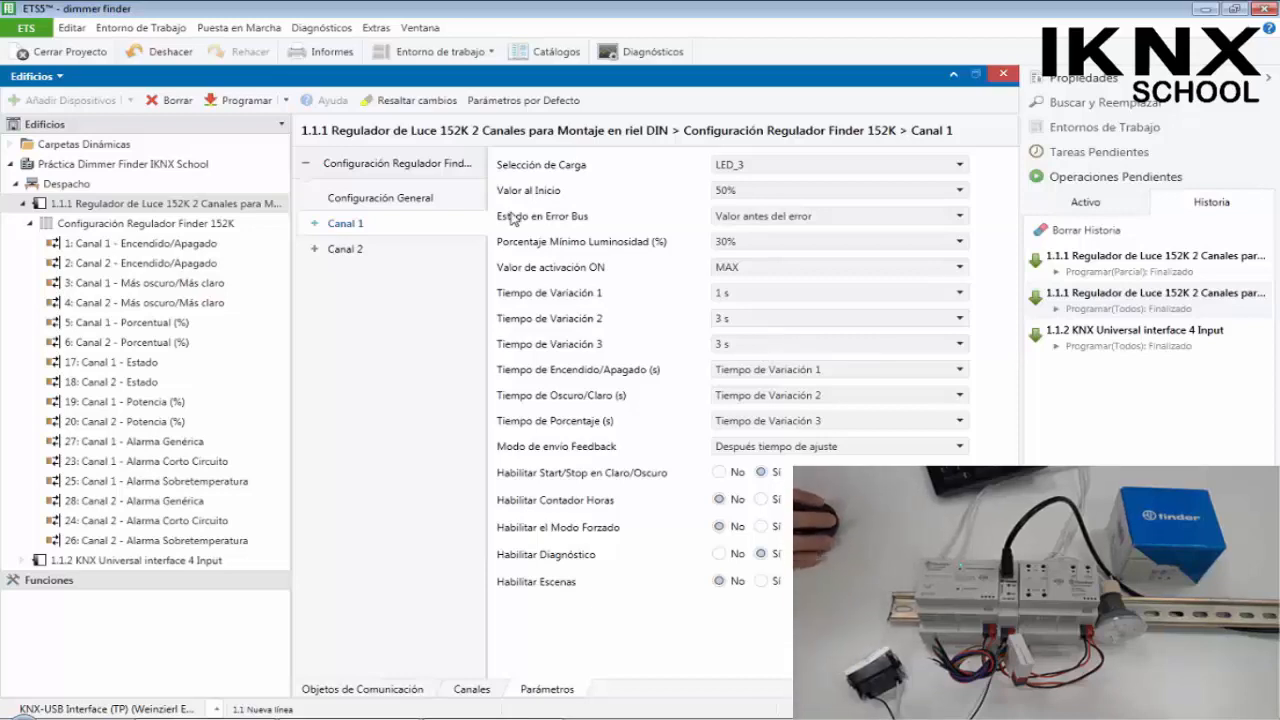
click(765, 218)
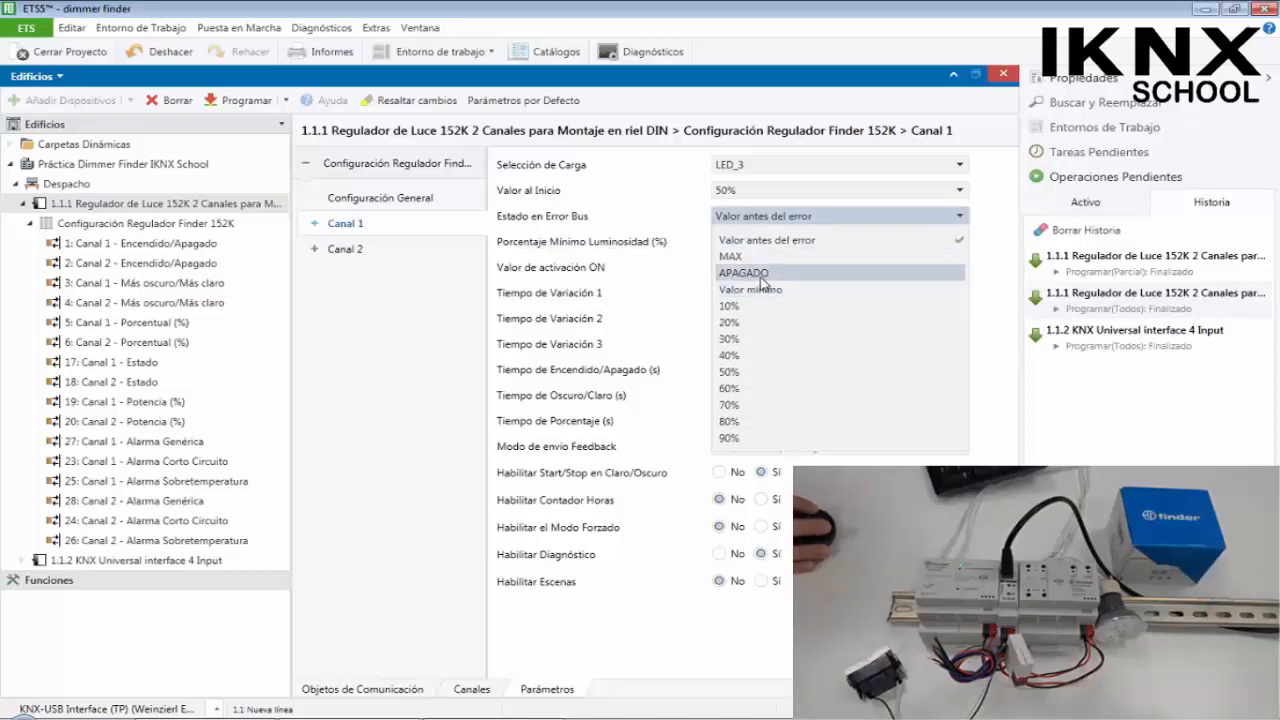
click(764, 275)
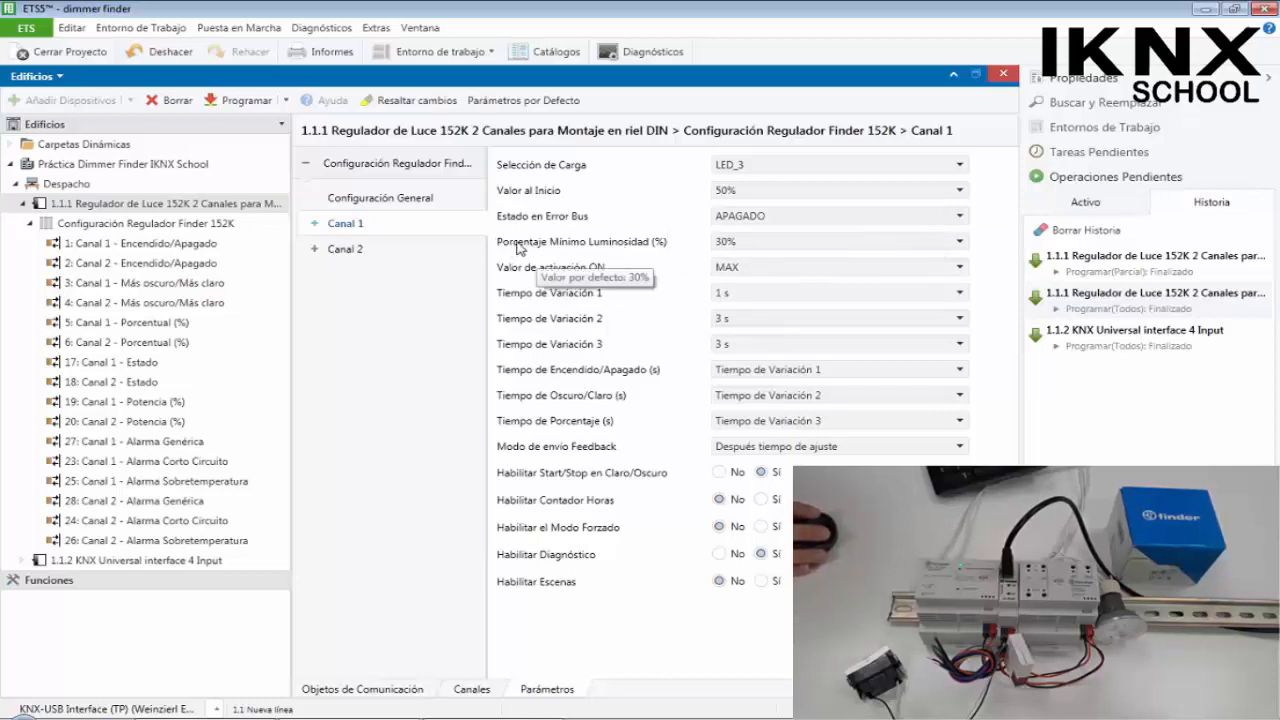
Set Canal 1's Porcentaje Mínimo Luminosidad to 5% and Valor de activación ON to 90%
click(747, 245)
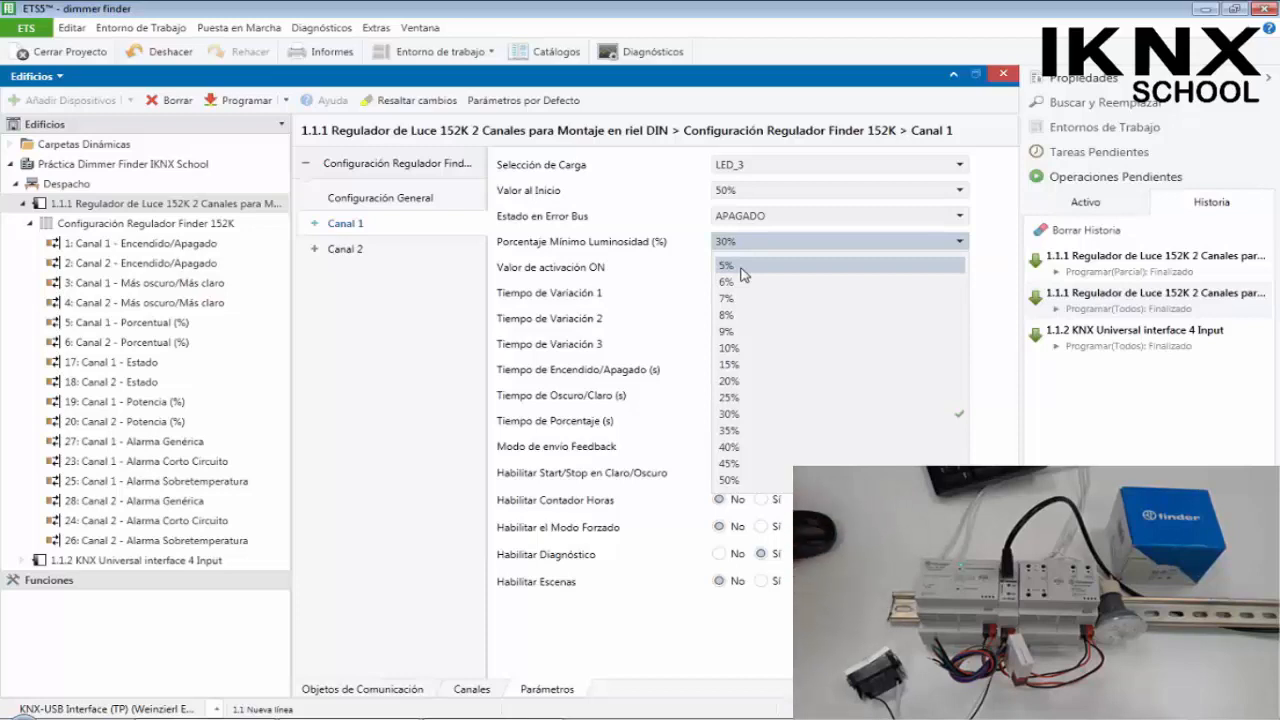
click(743, 266)
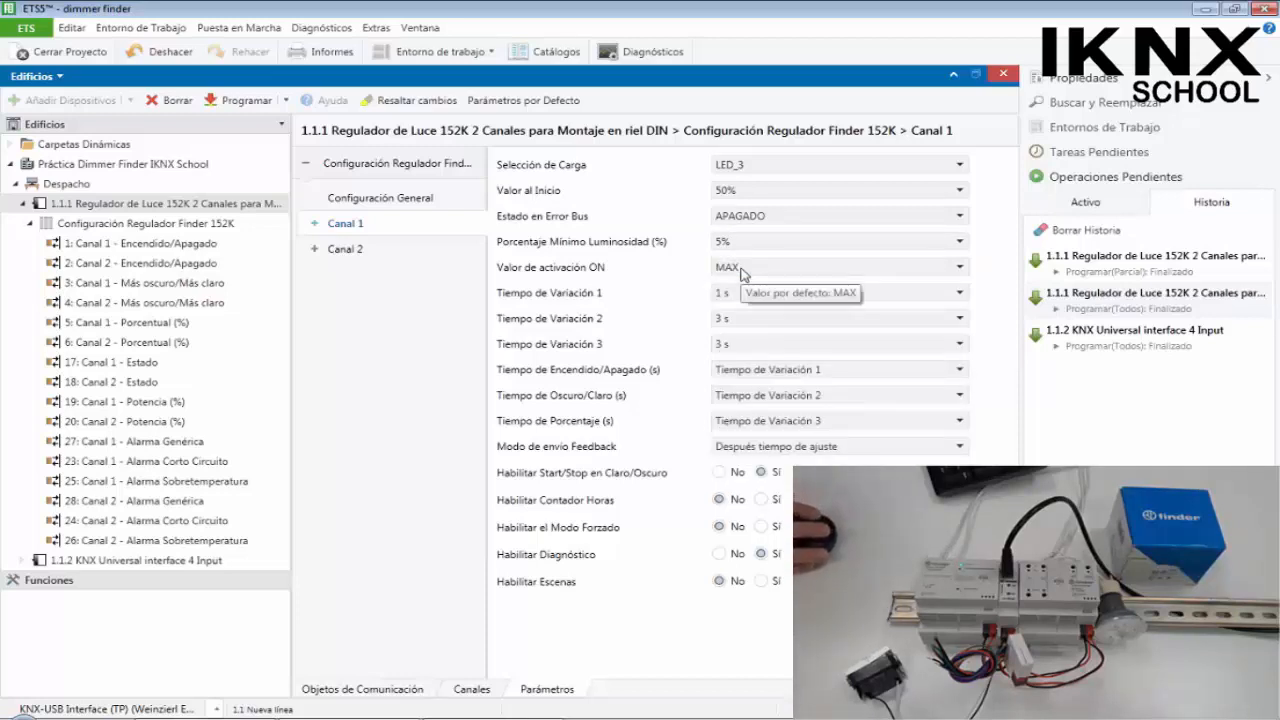
click(767, 274)
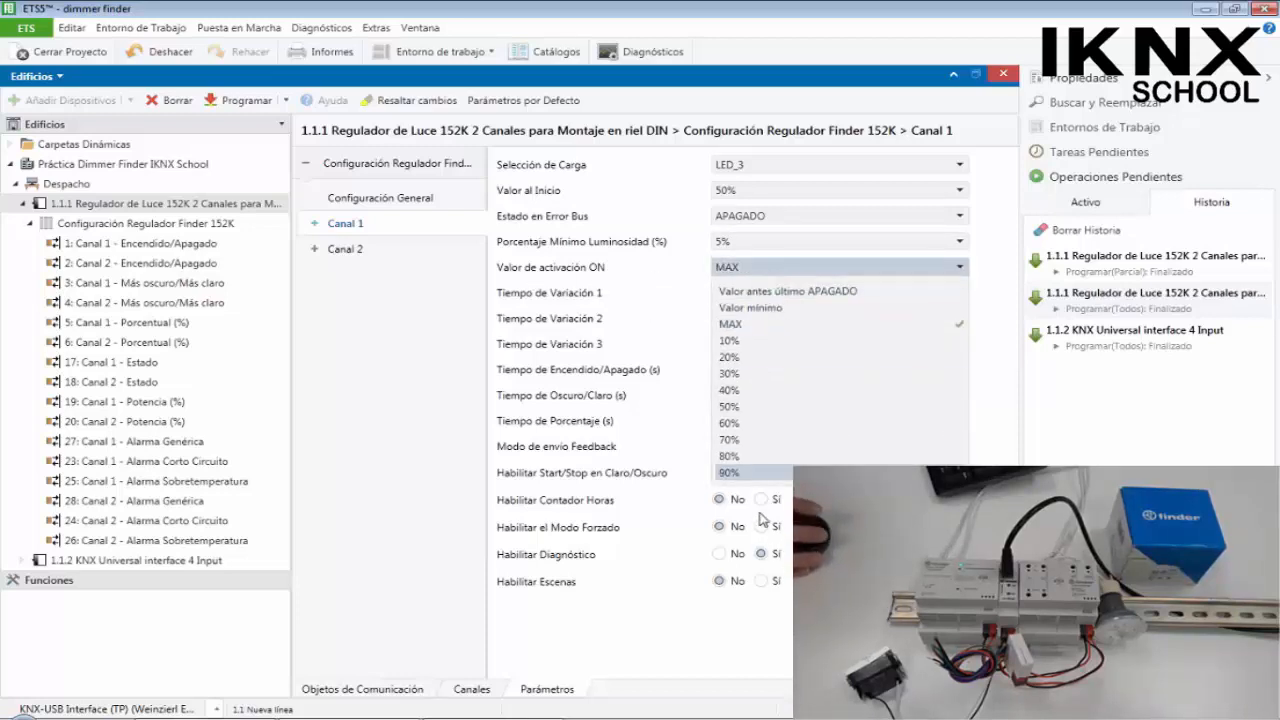
click(745, 472)
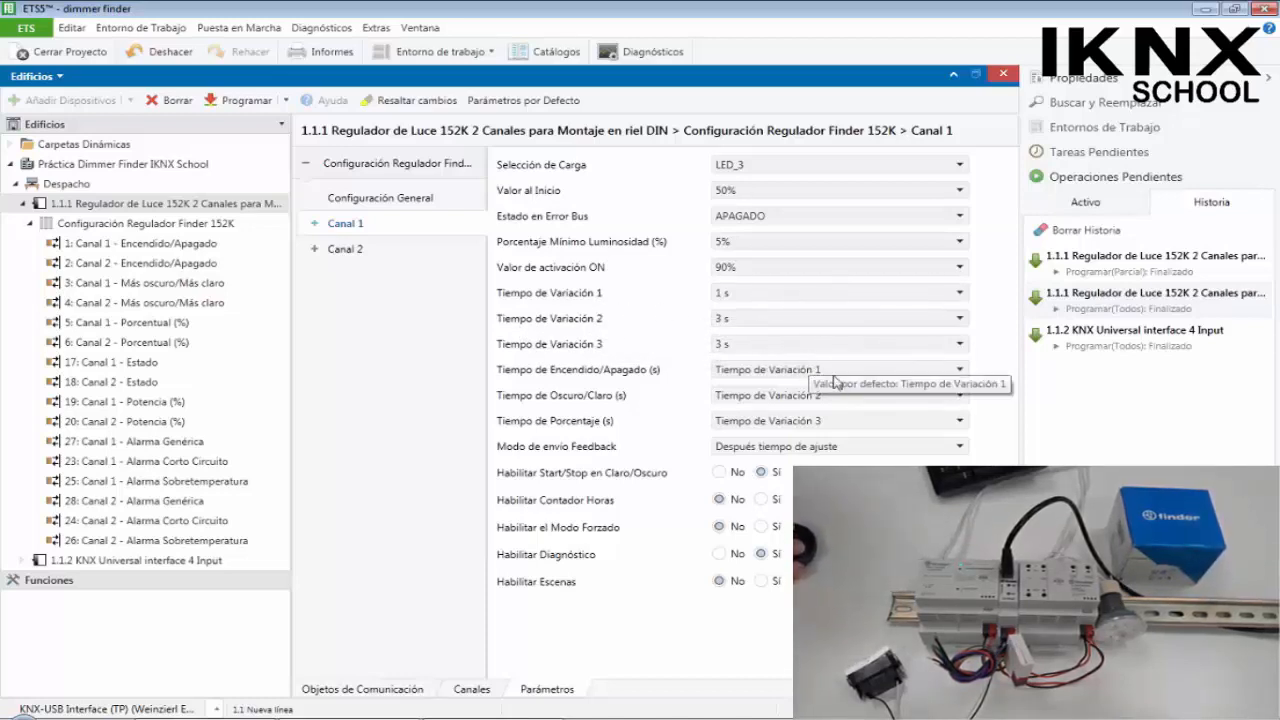
Review Canal 1's variation time options, setting Tiempo de Variación 3 to 10 s and Tiempo de Variación 2 to 5 s
click(777, 293)
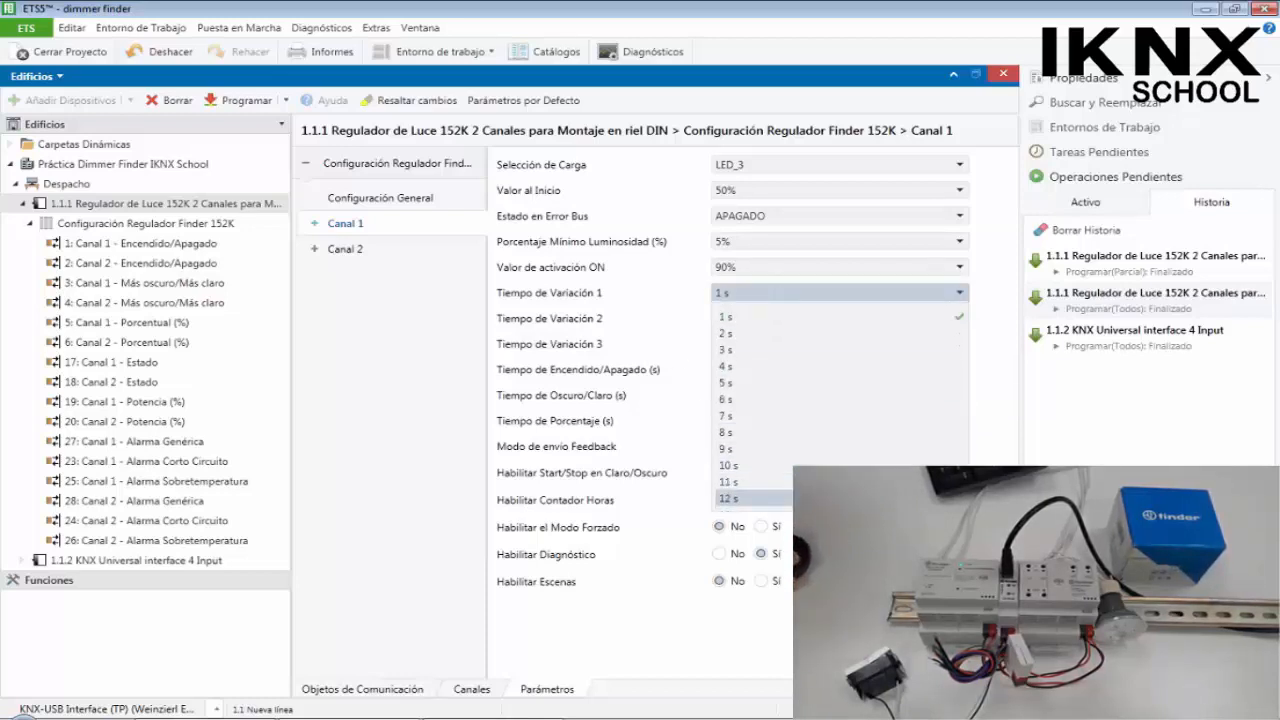
click(891, 316)
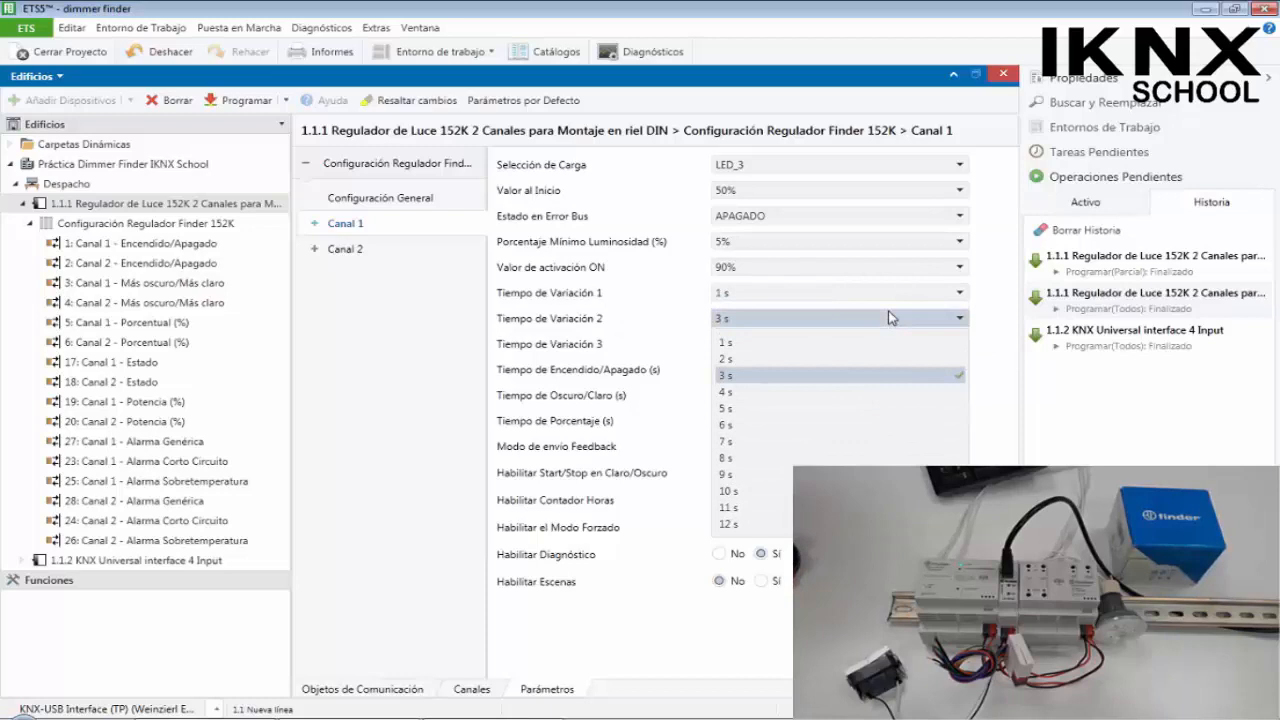
click(908, 375)
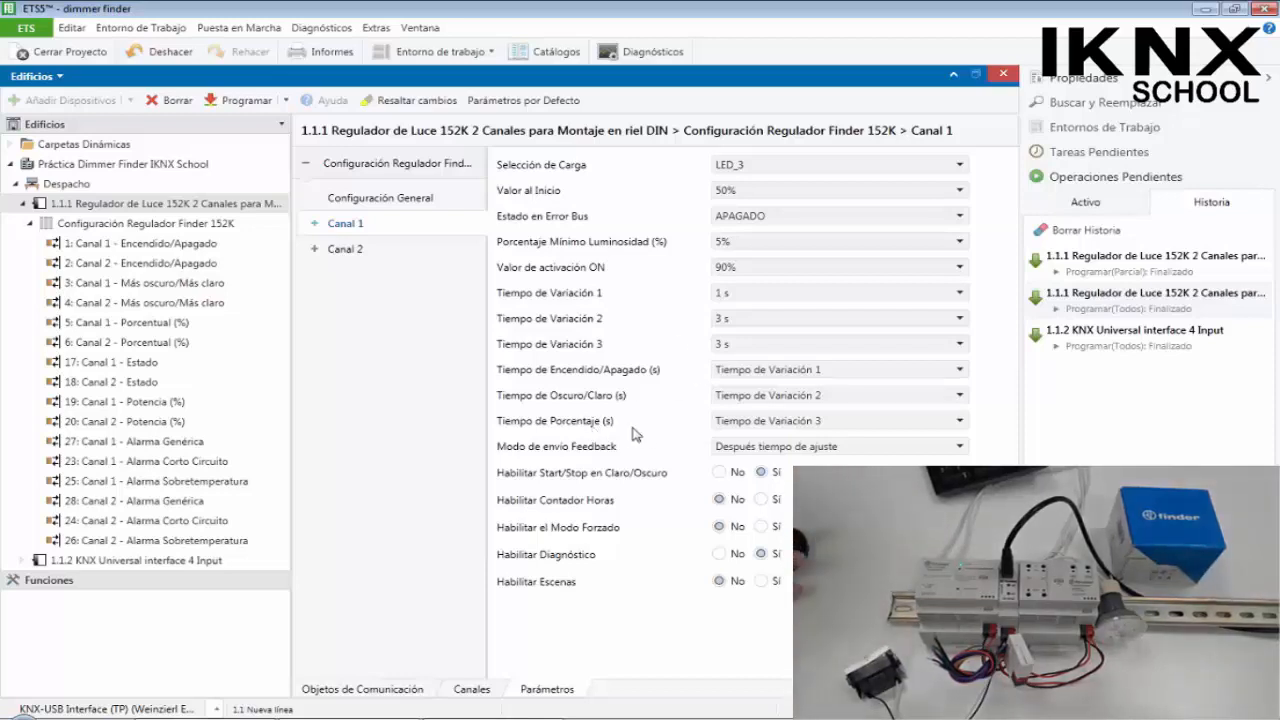
click(770, 345)
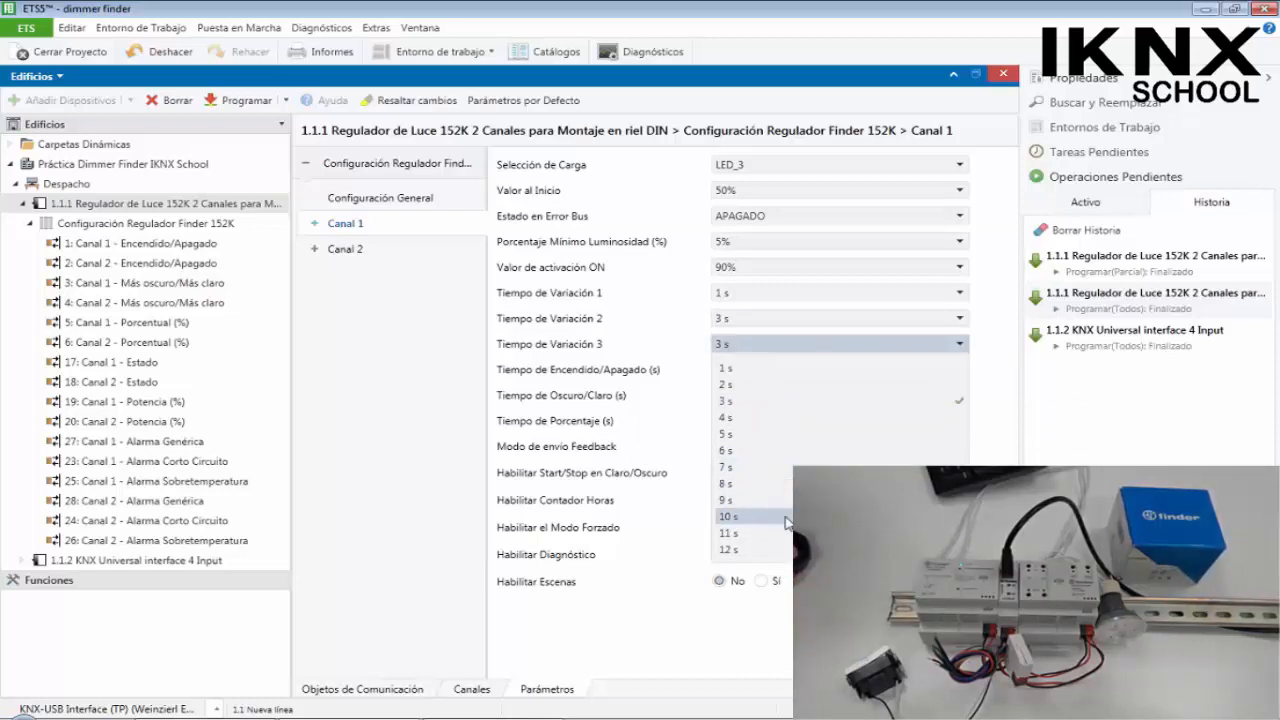
click(785, 518)
click(765, 316)
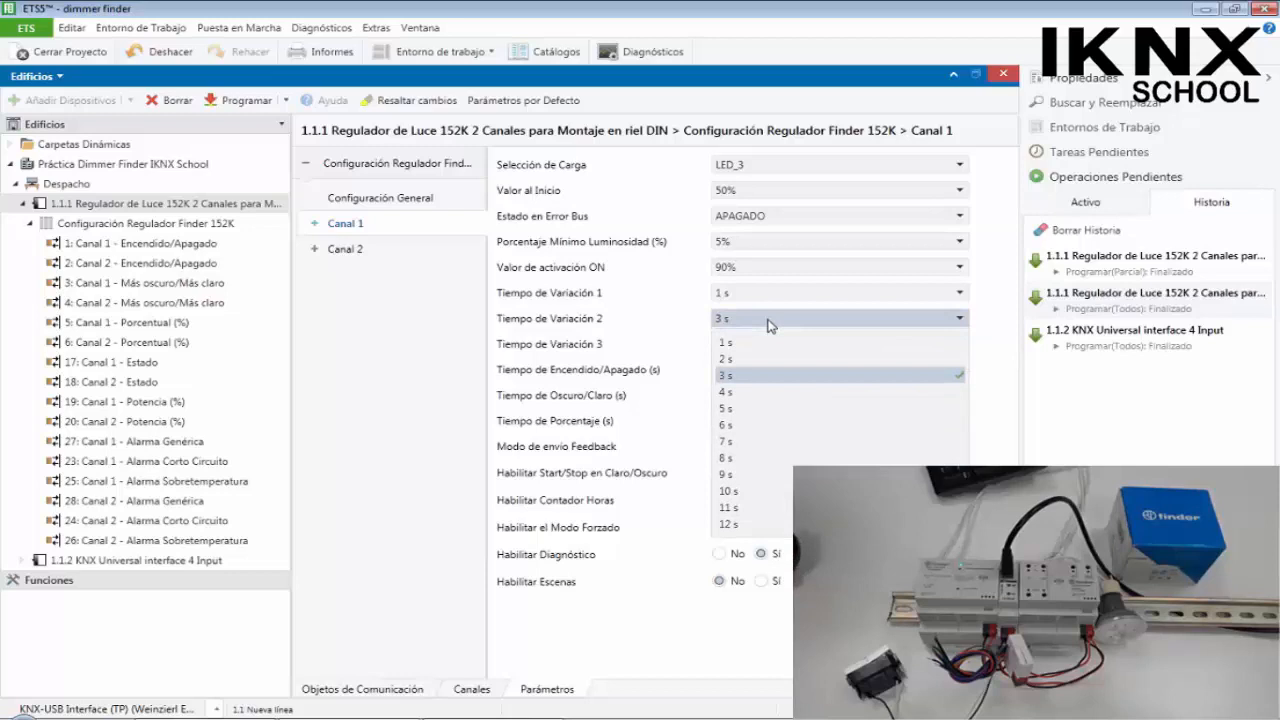
click(775, 408)
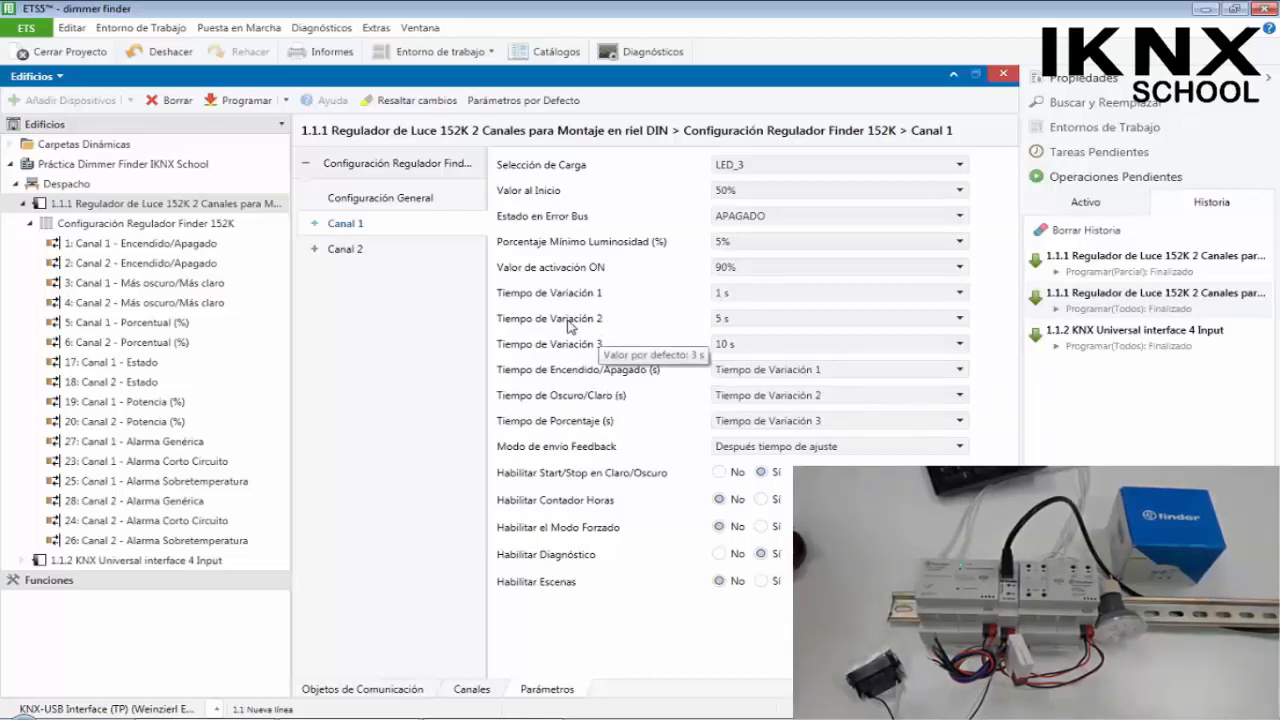
Try Tiempo de Variación 1 for Canal 1's Tiempo de Oscuro/Claro, restoring it to Tiempo de Variación 2
click(797, 395)
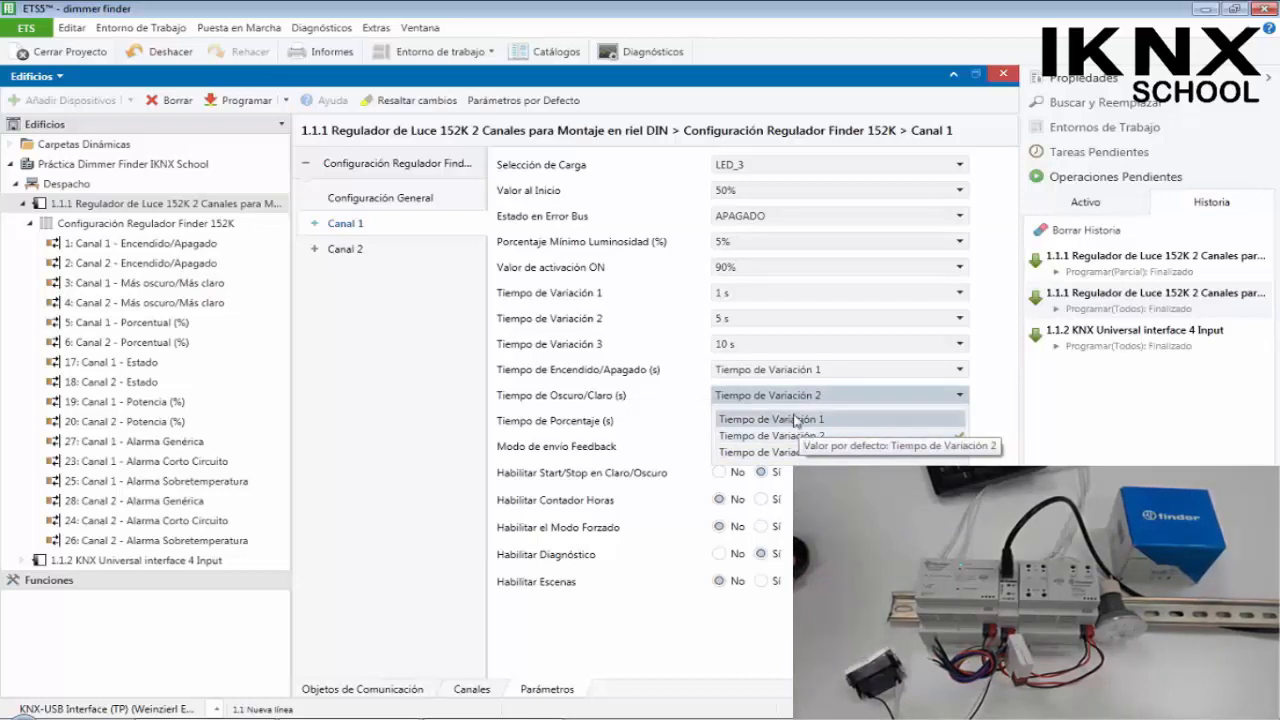
click(814, 392)
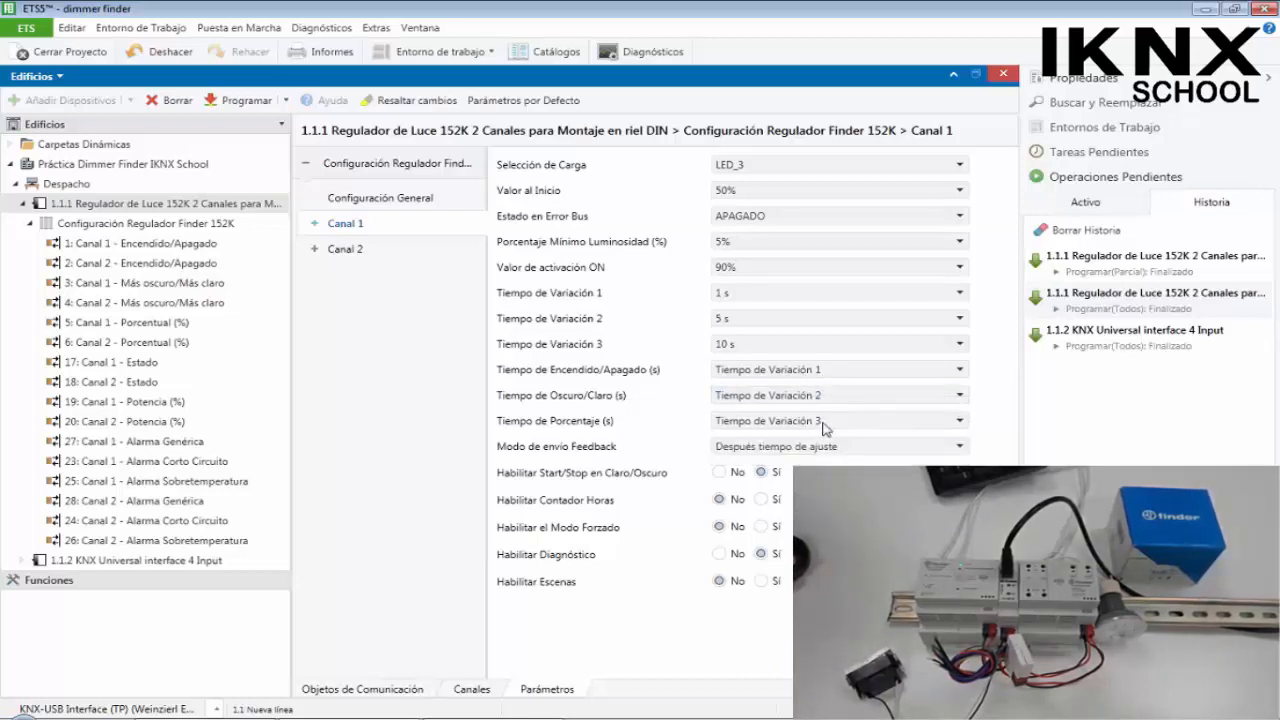
click(828, 396)
click(829, 414)
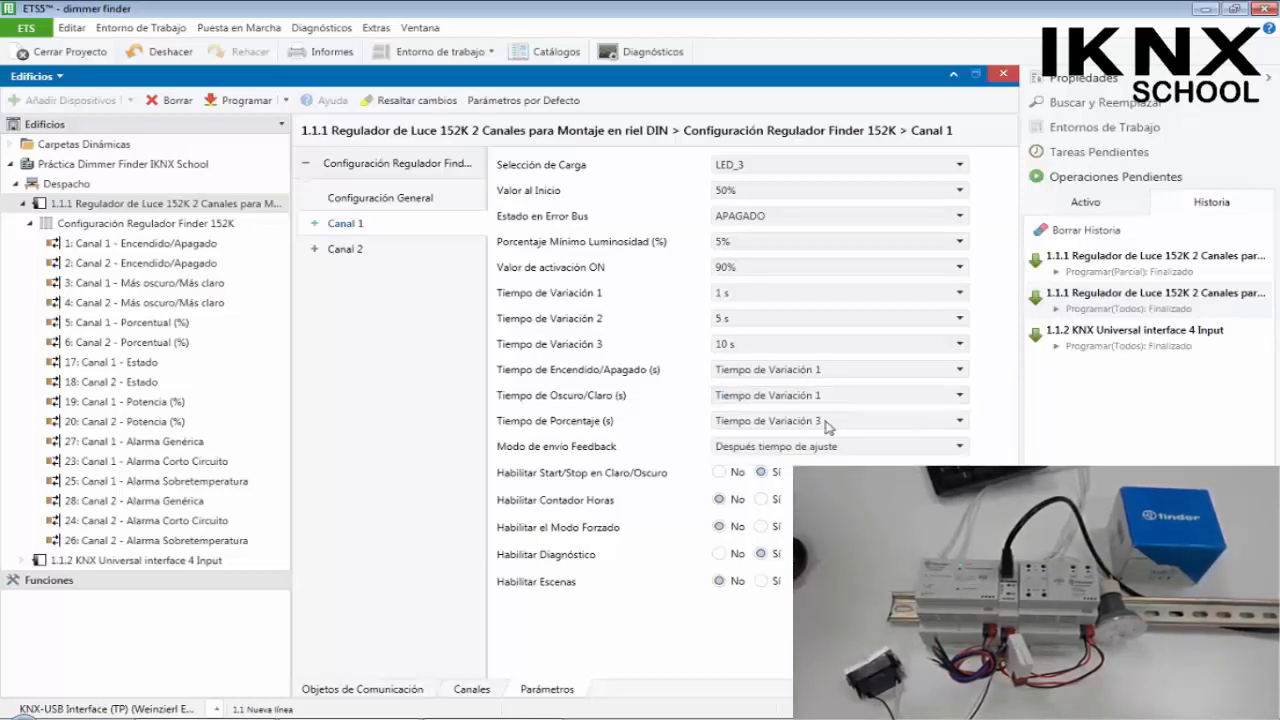
click(829, 398)
click(829, 434)
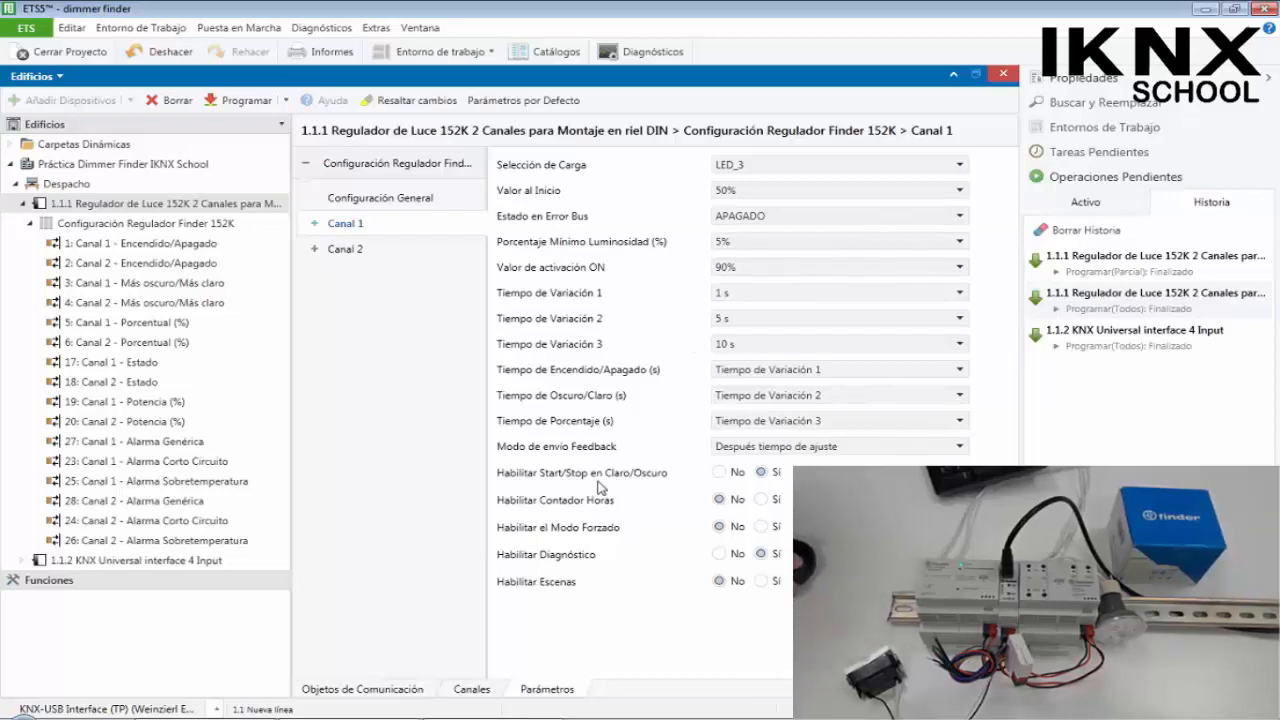
Program only the application of the 1.1.1 Regulador de Luce dimmer (Programar Aplicación)
right_click(162, 208)
mouse_move(247, 229)
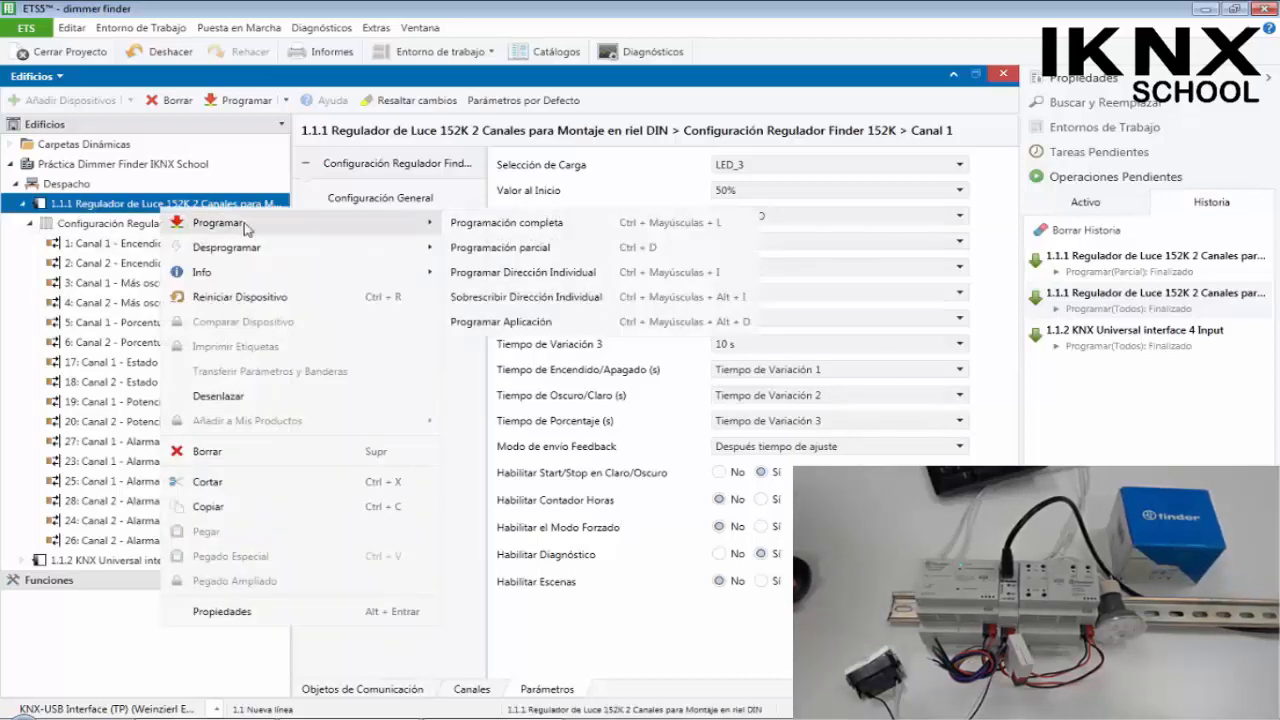
click(545, 321)
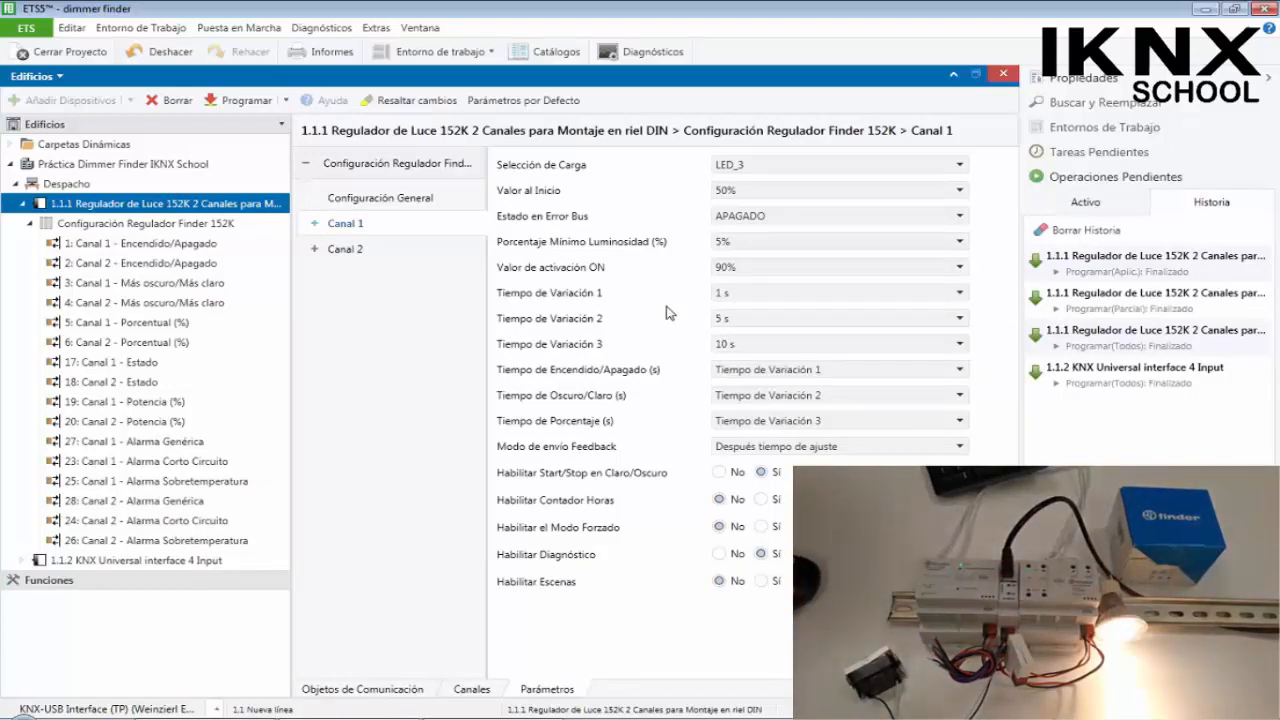
Set Canal 1's Valor al Inicio to APAGADO and review the options for Estado en Error Bus
click(740, 192)
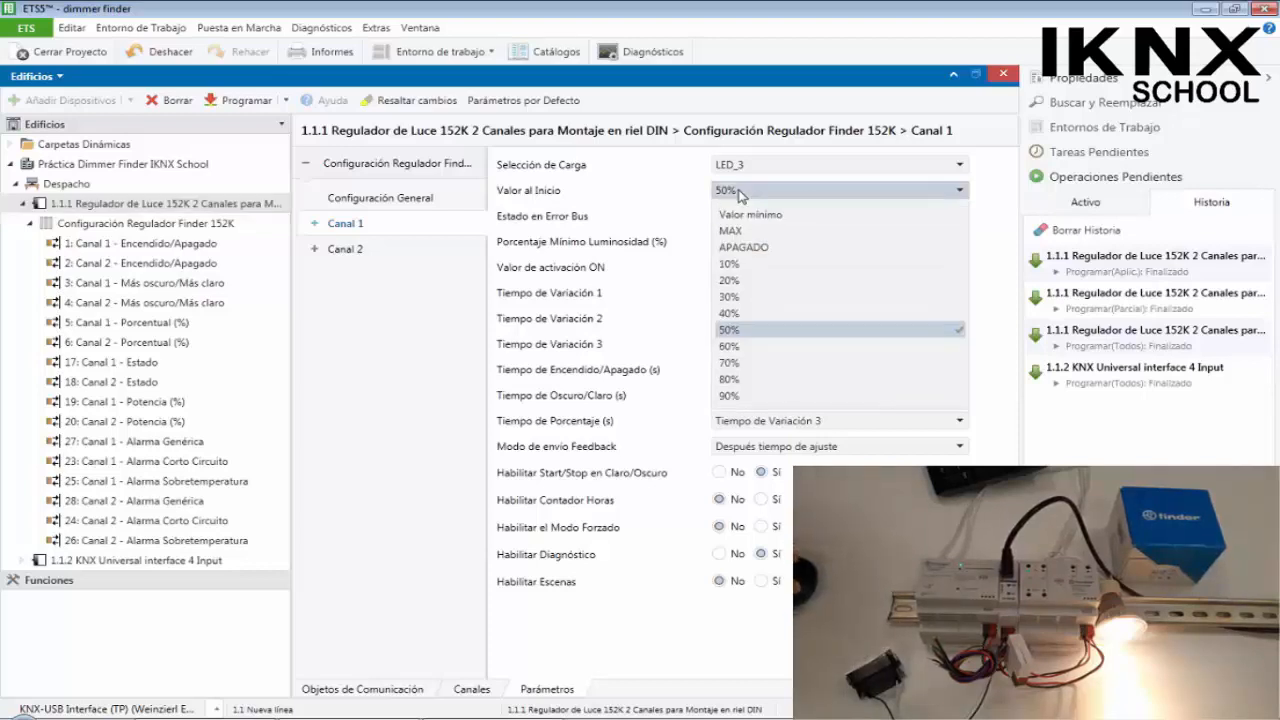
click(757, 250)
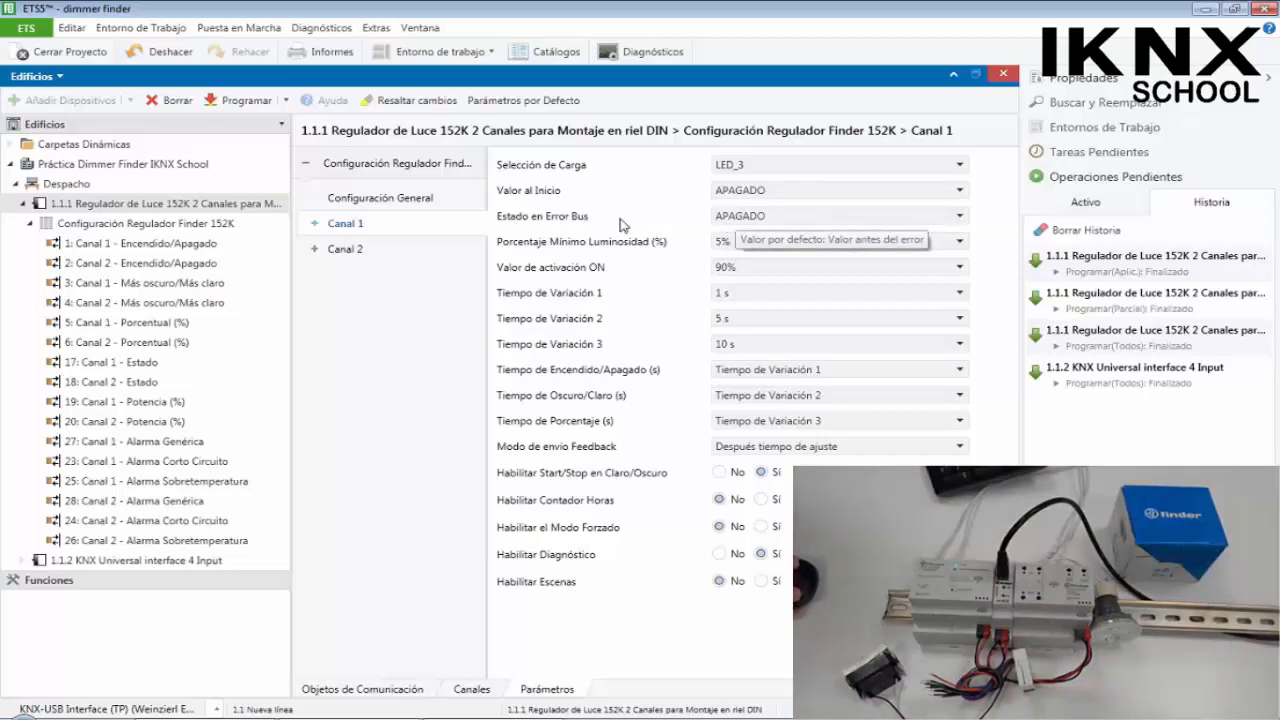
click(782, 224)
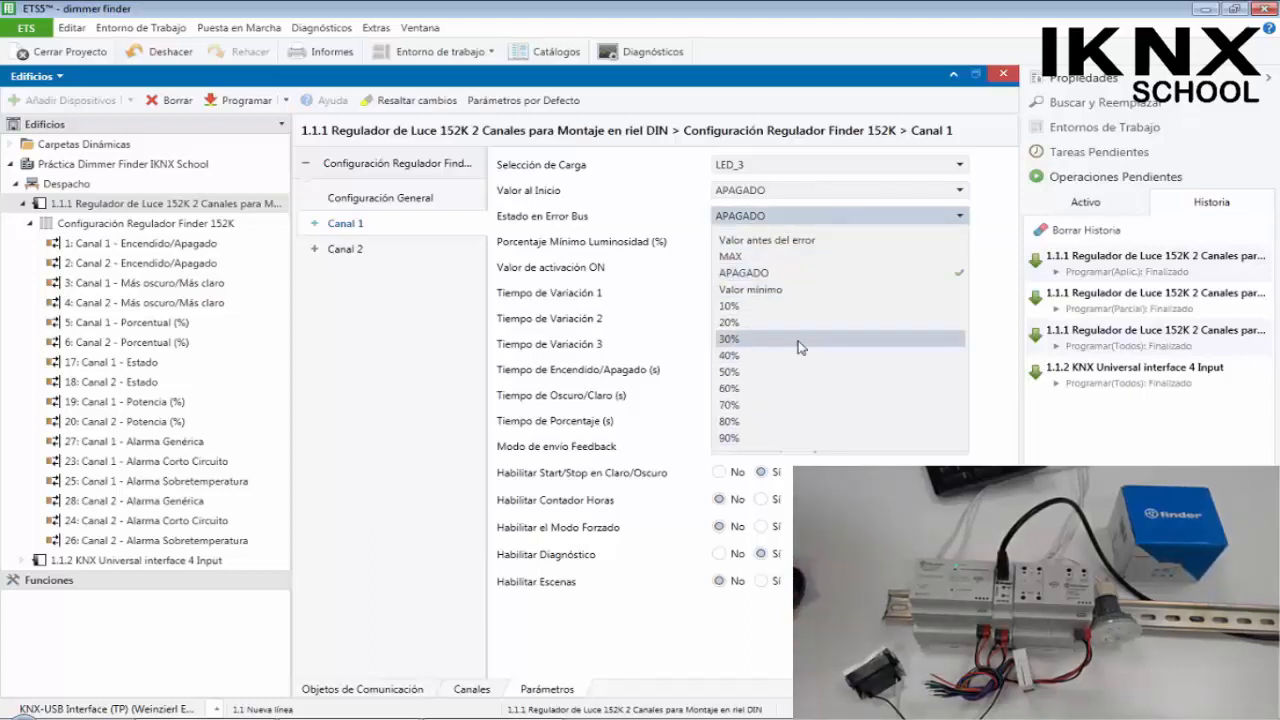
click(660, 315)
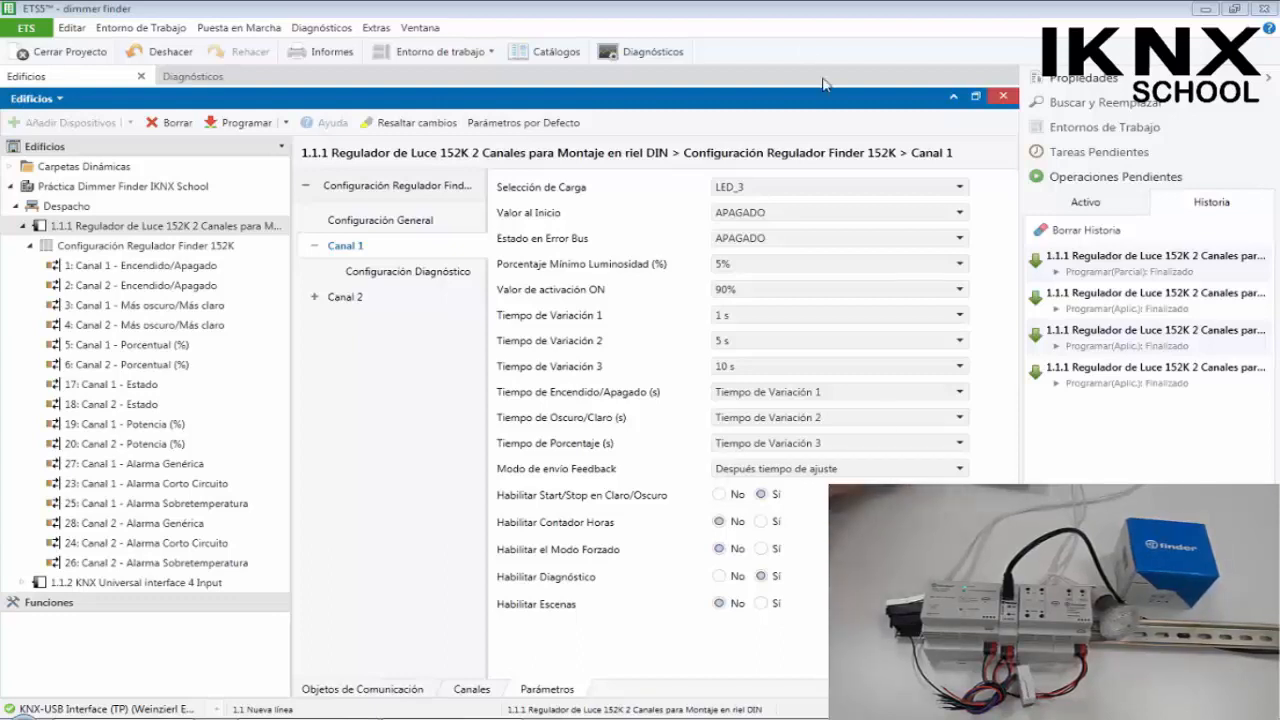
Set Canal 1's Selección de Carga to Auto and review the intervals available for Modo de envío Feedback
click(945, 189)
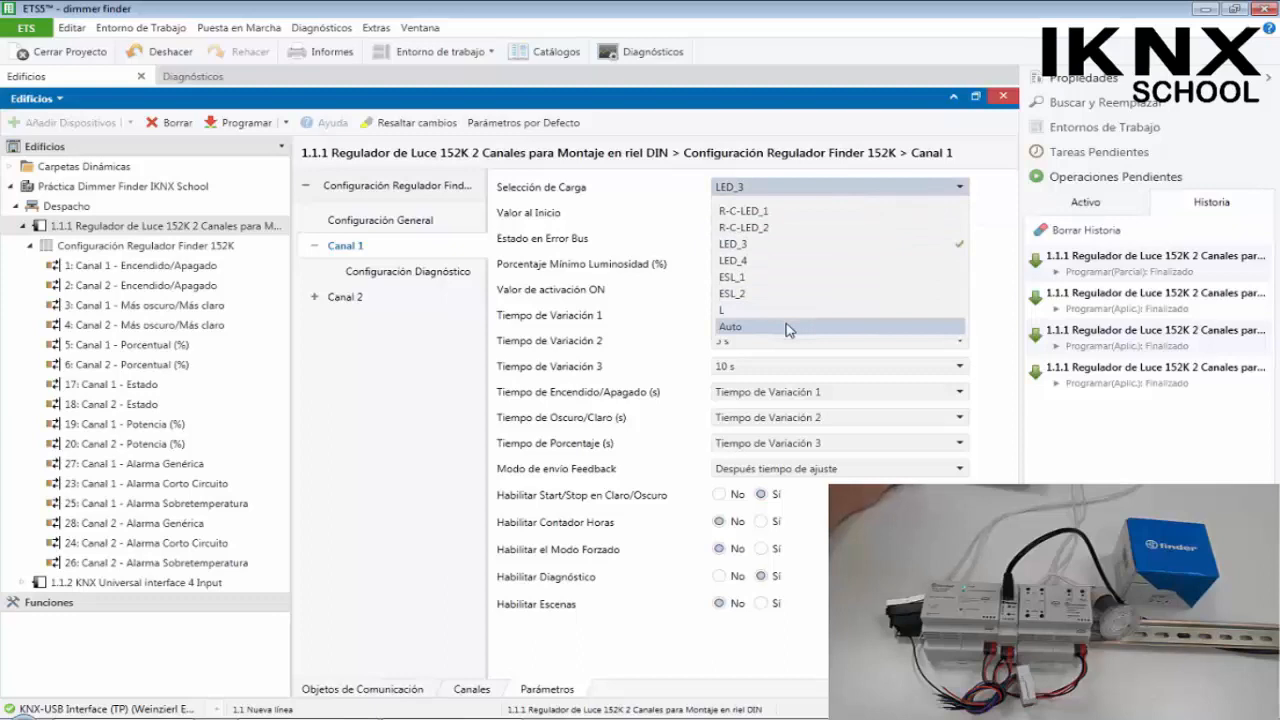
click(789, 328)
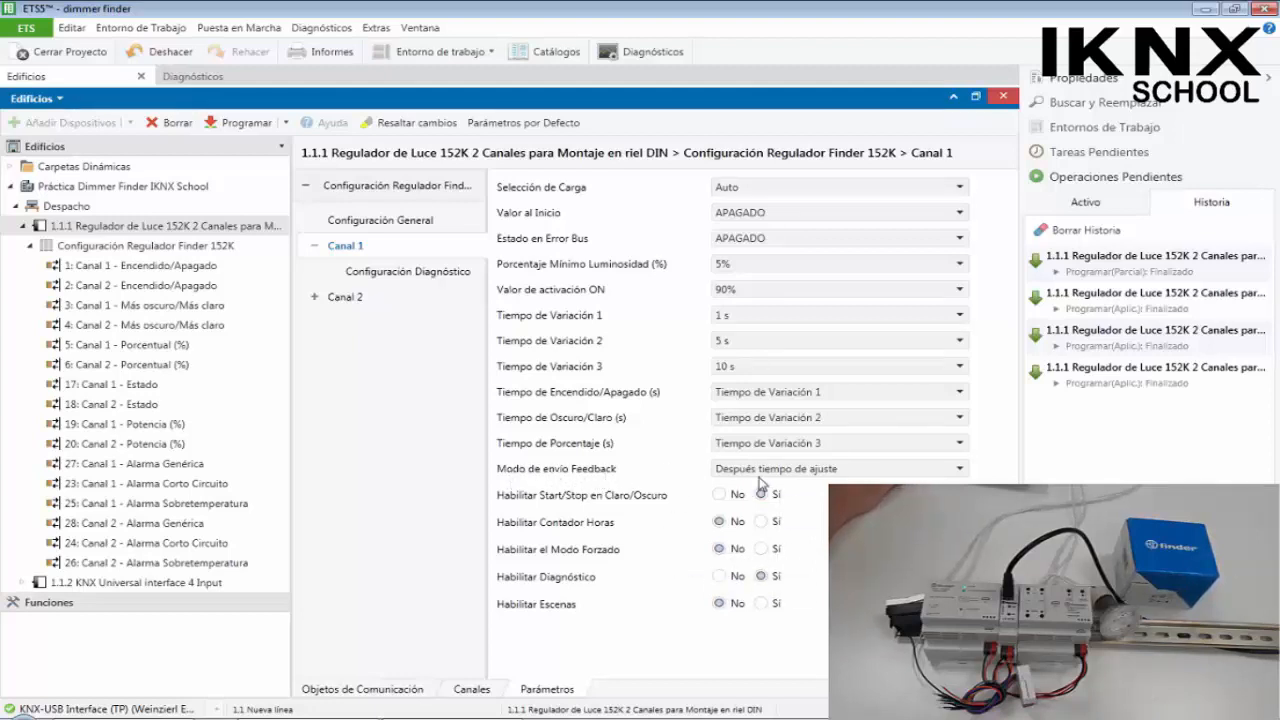
click(801, 469)
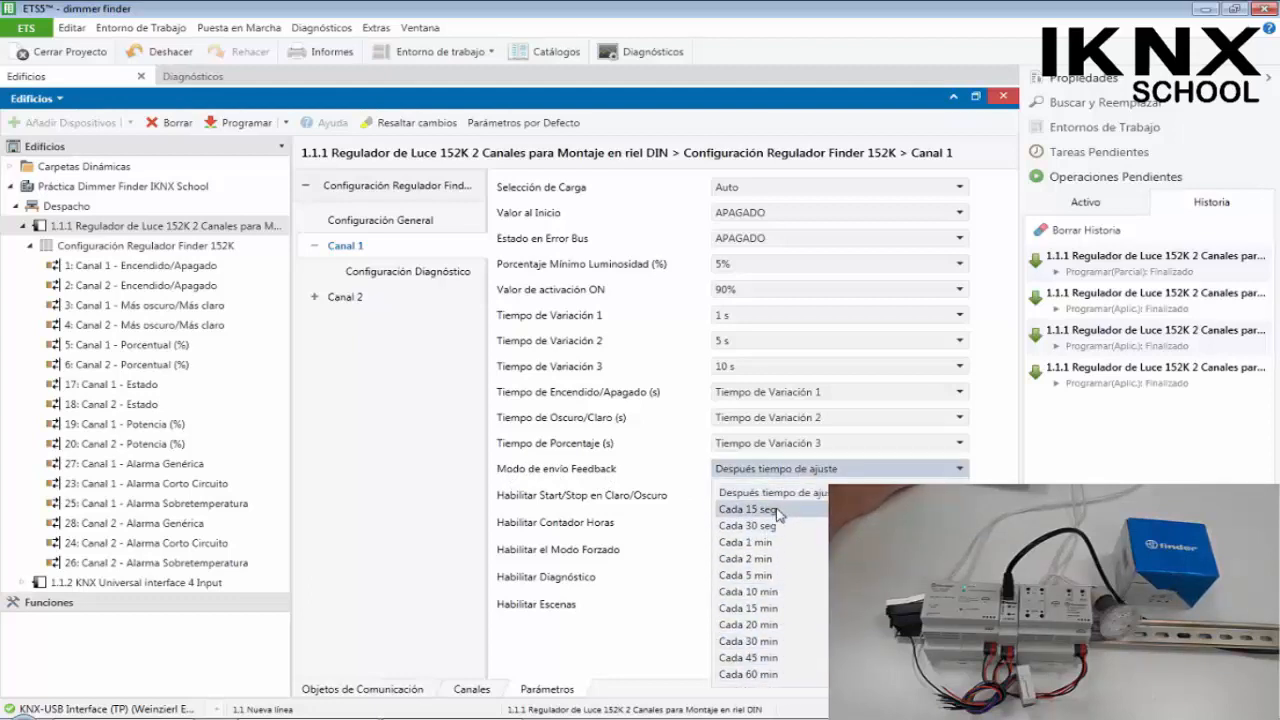
click(908, 474)
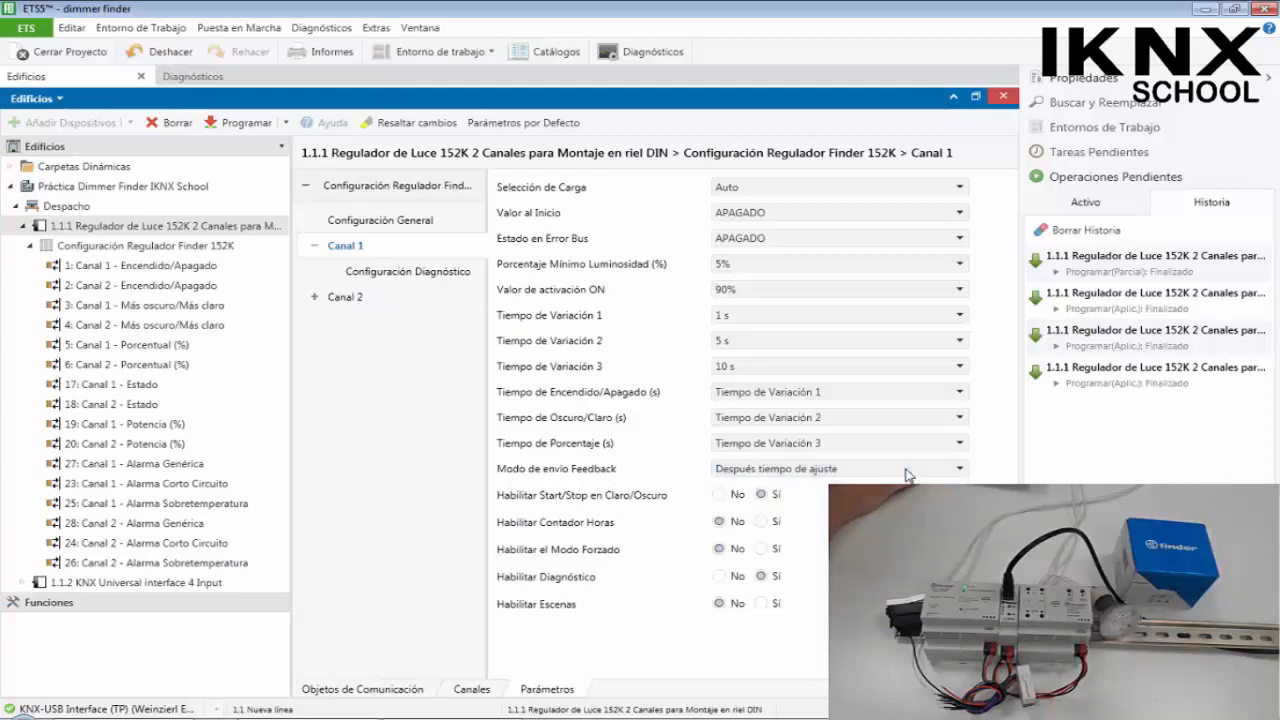
click(829, 479)
click(827, 477)
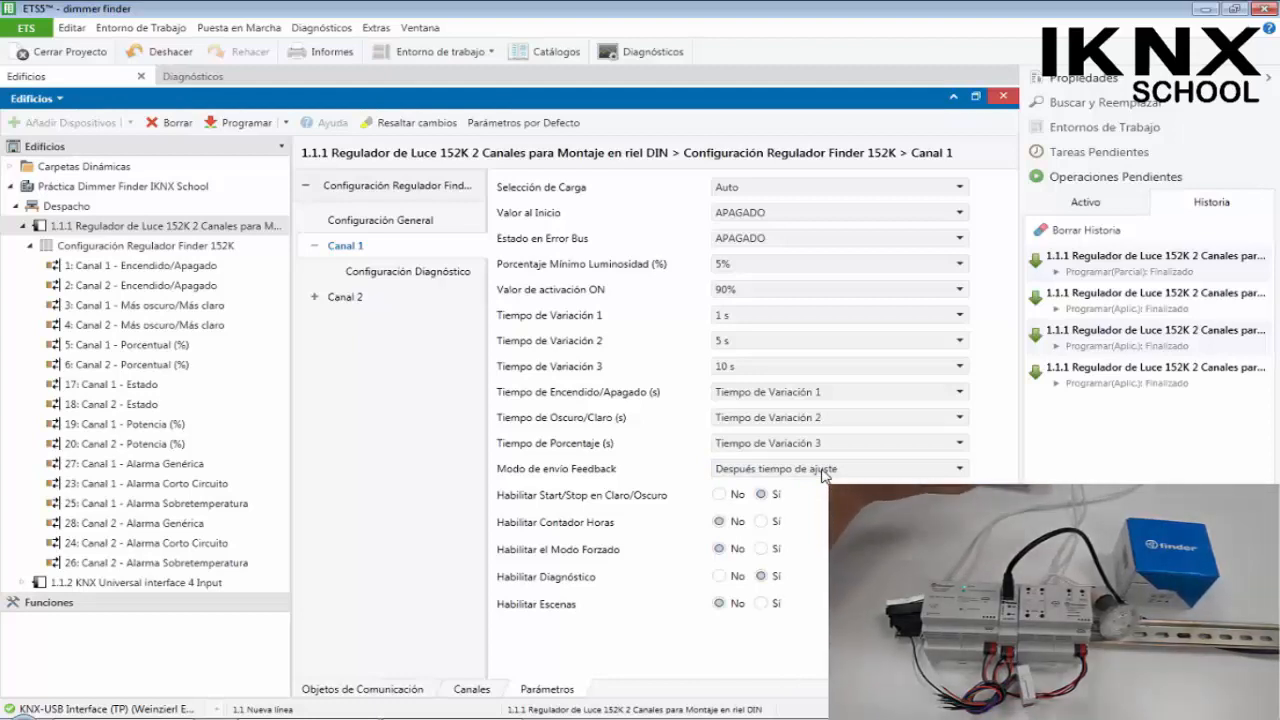
click(822, 472)
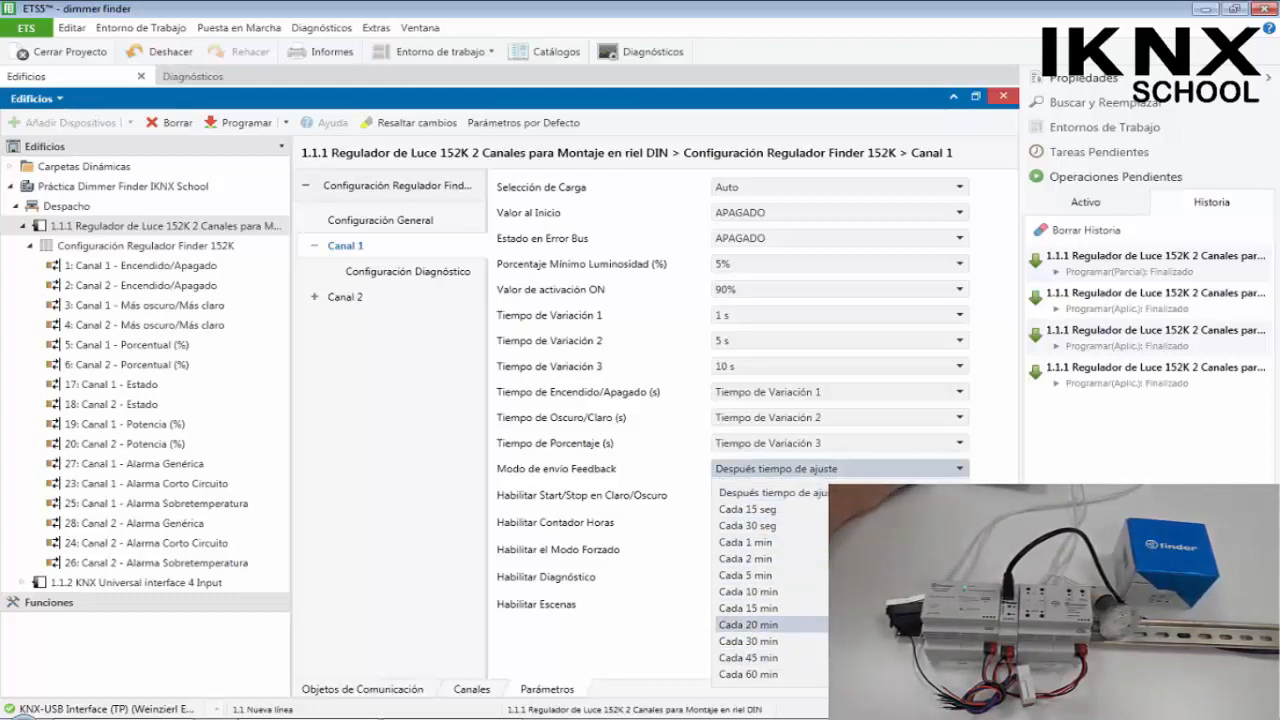
key(Escape)
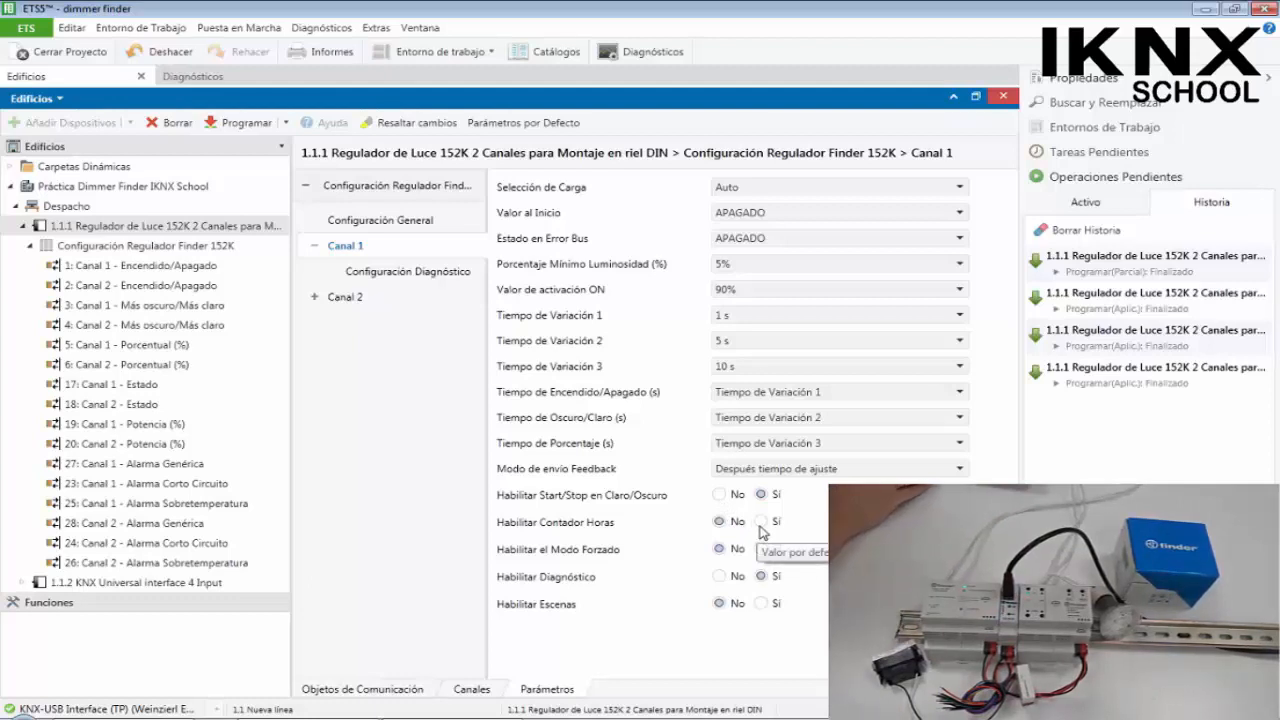
Enable Canal 1's Contador Horas and inspect its Tiempo Funcionamiento and Restablecer Tiempo objects and the Nivel Contador Horas value
click(762, 521)
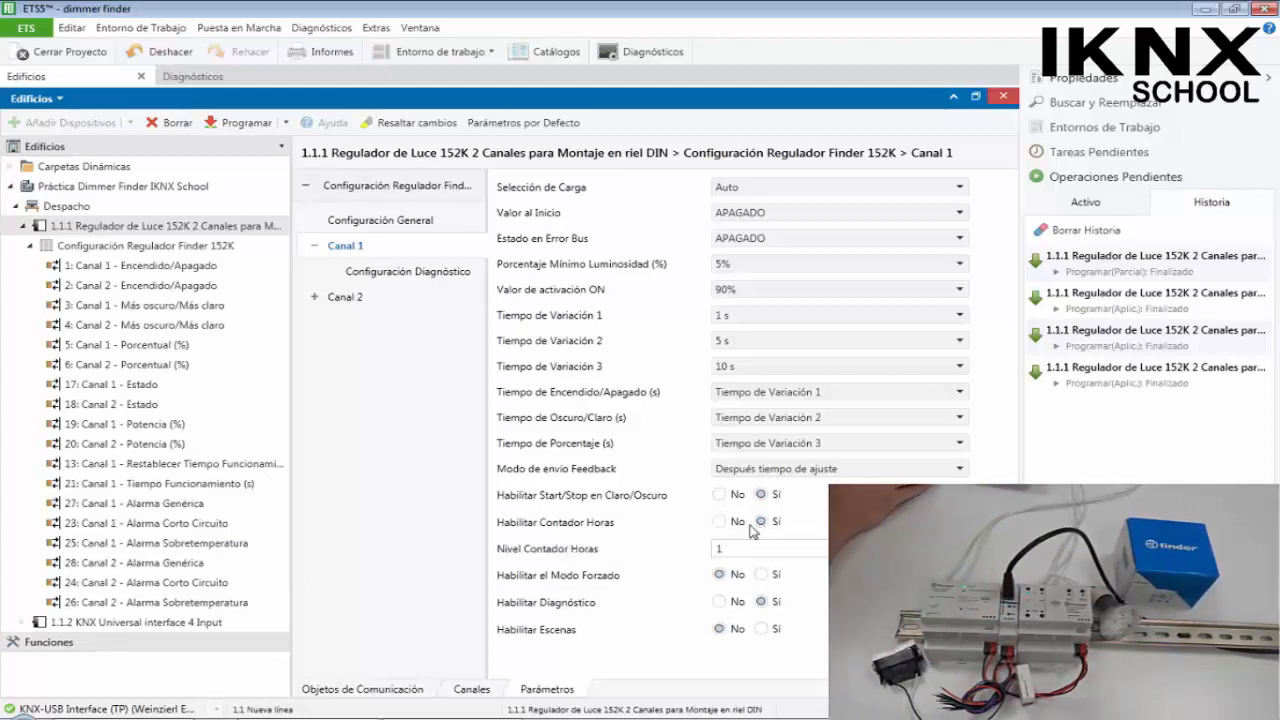
click(265, 485)
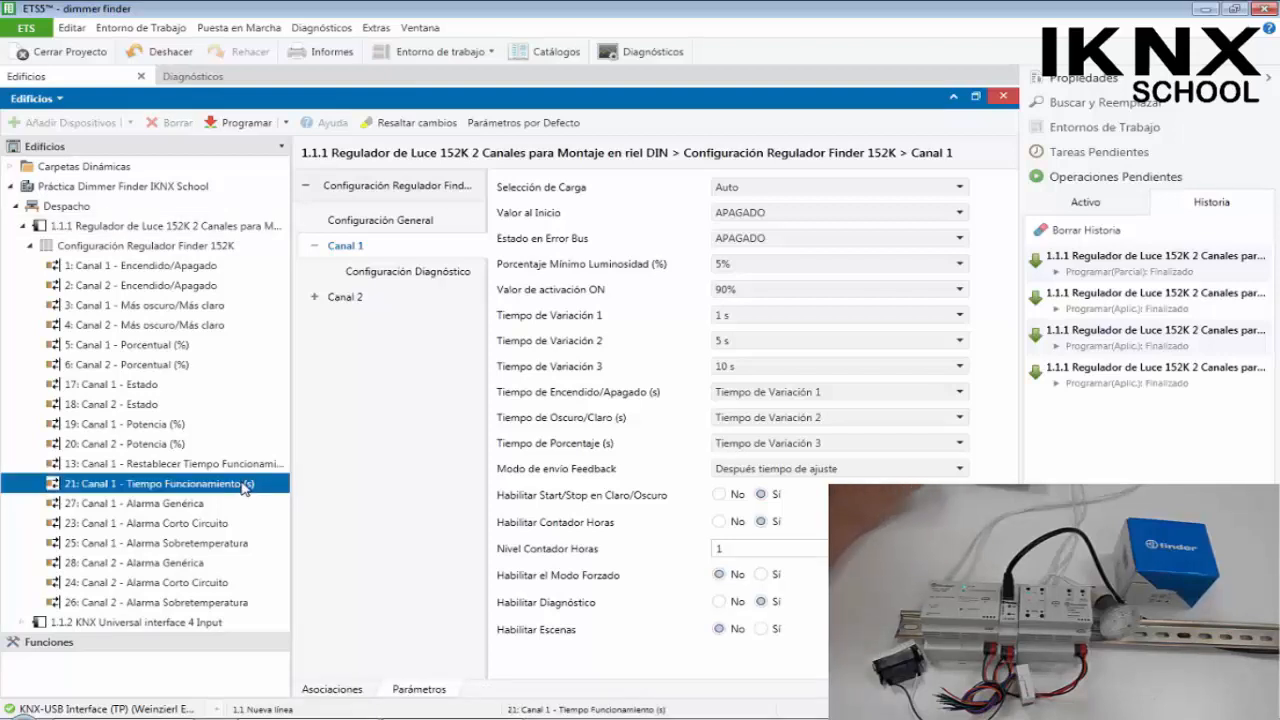
click(742, 549)
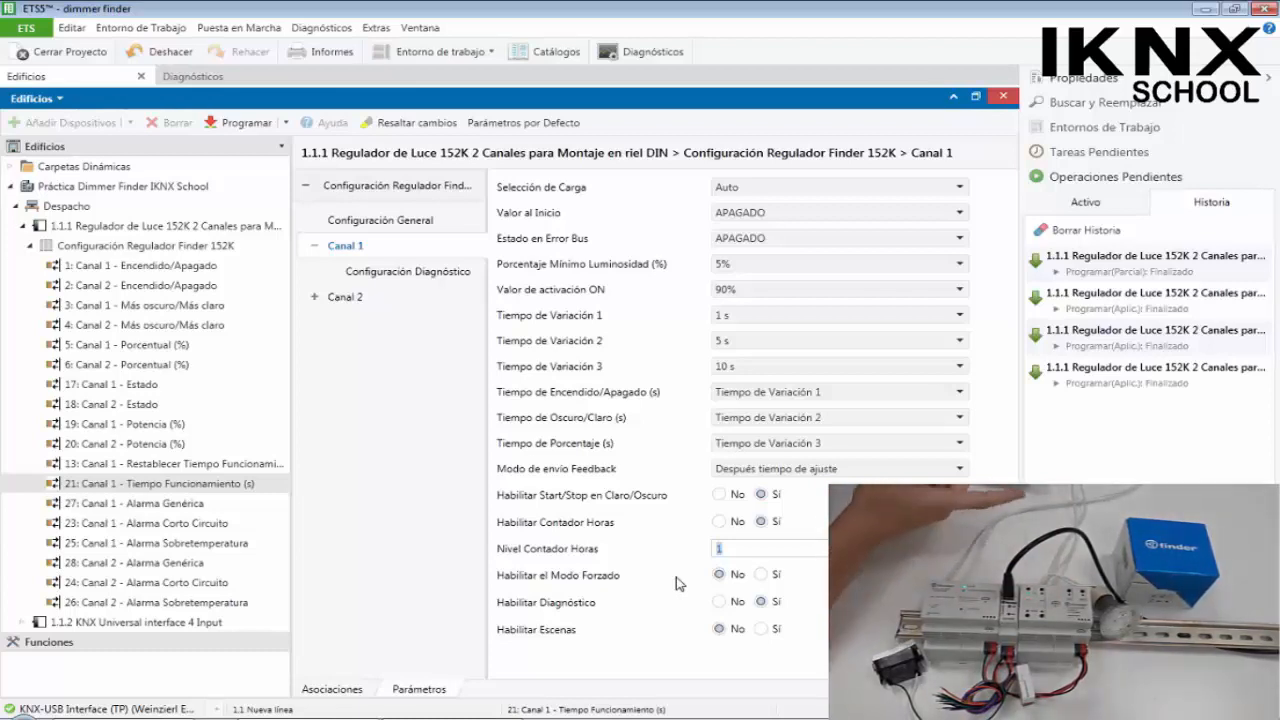
click(232, 466)
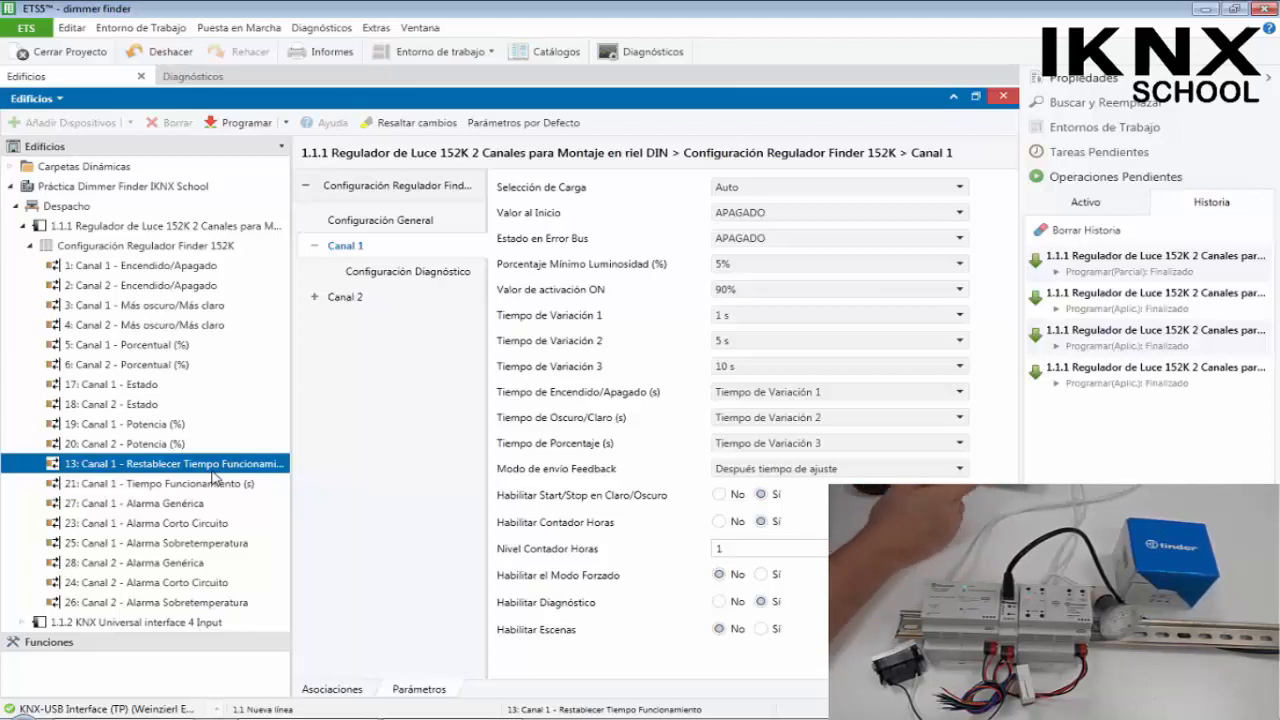
click(714, 549)
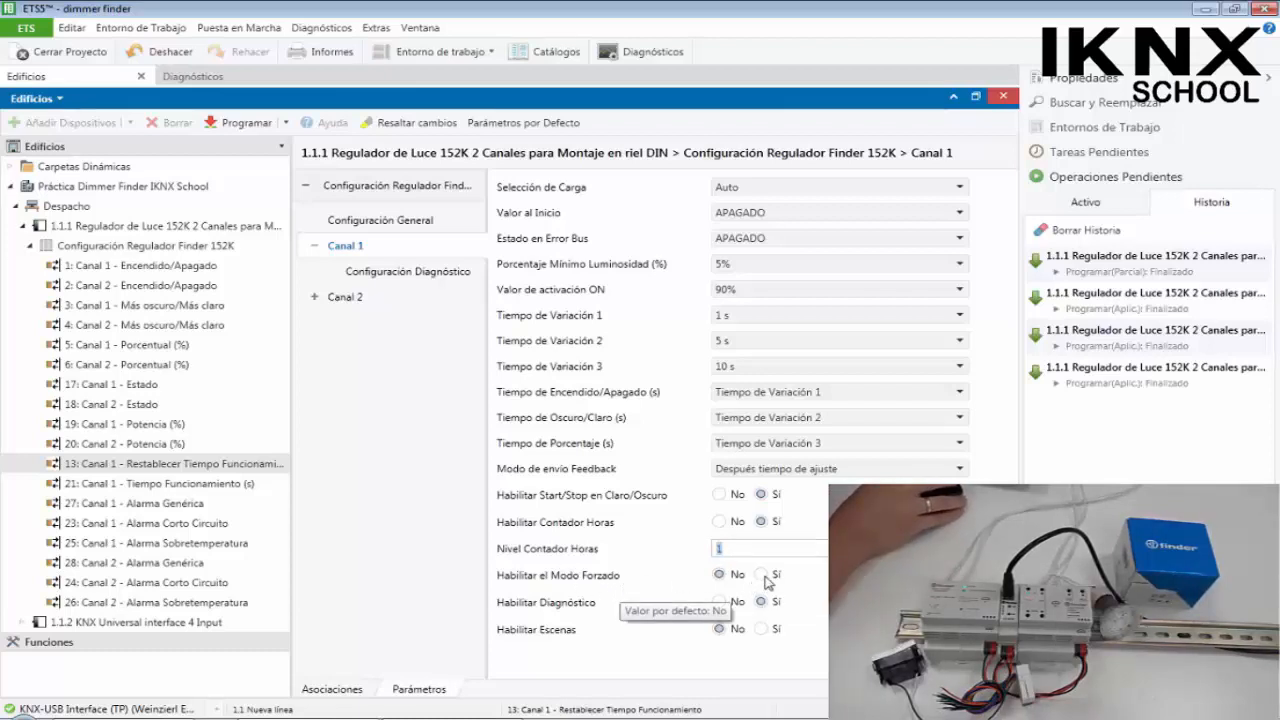
Enable Canal 1's Modo Forzado and review its Habilitar Modo Forzado object and the initial and final behaviour options
click(762, 575)
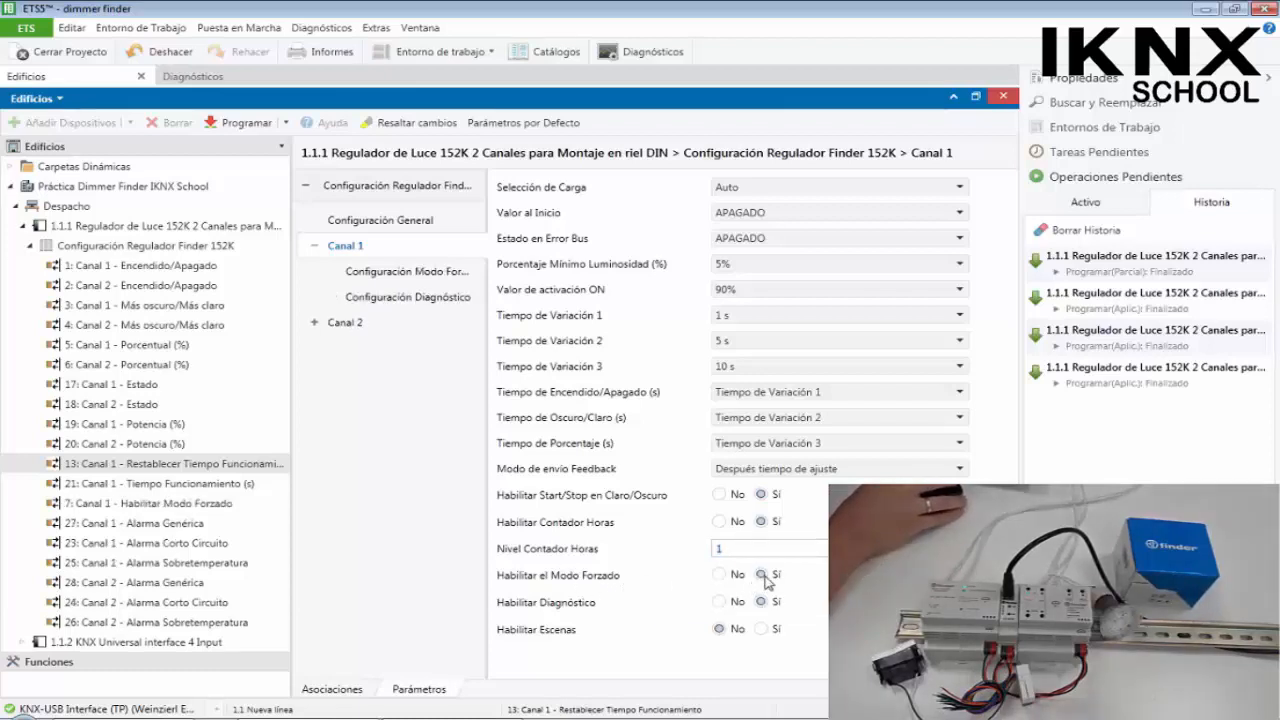
click(462, 272)
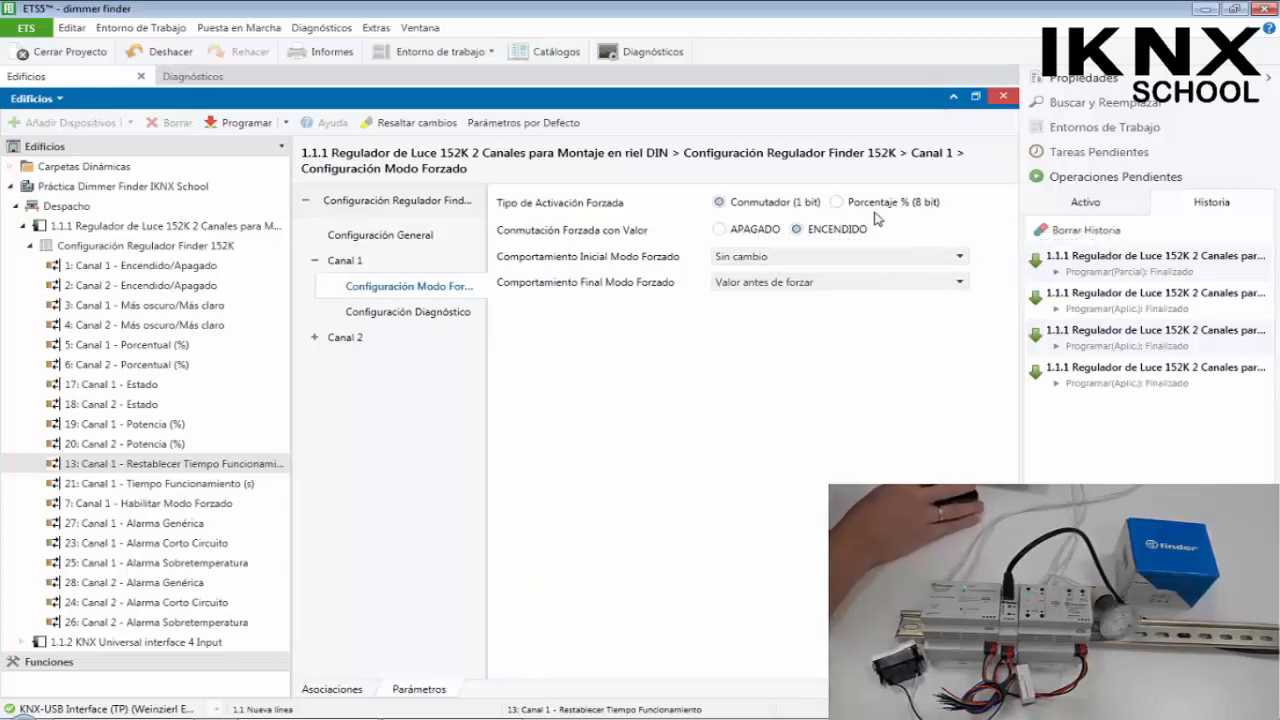
click(190, 503)
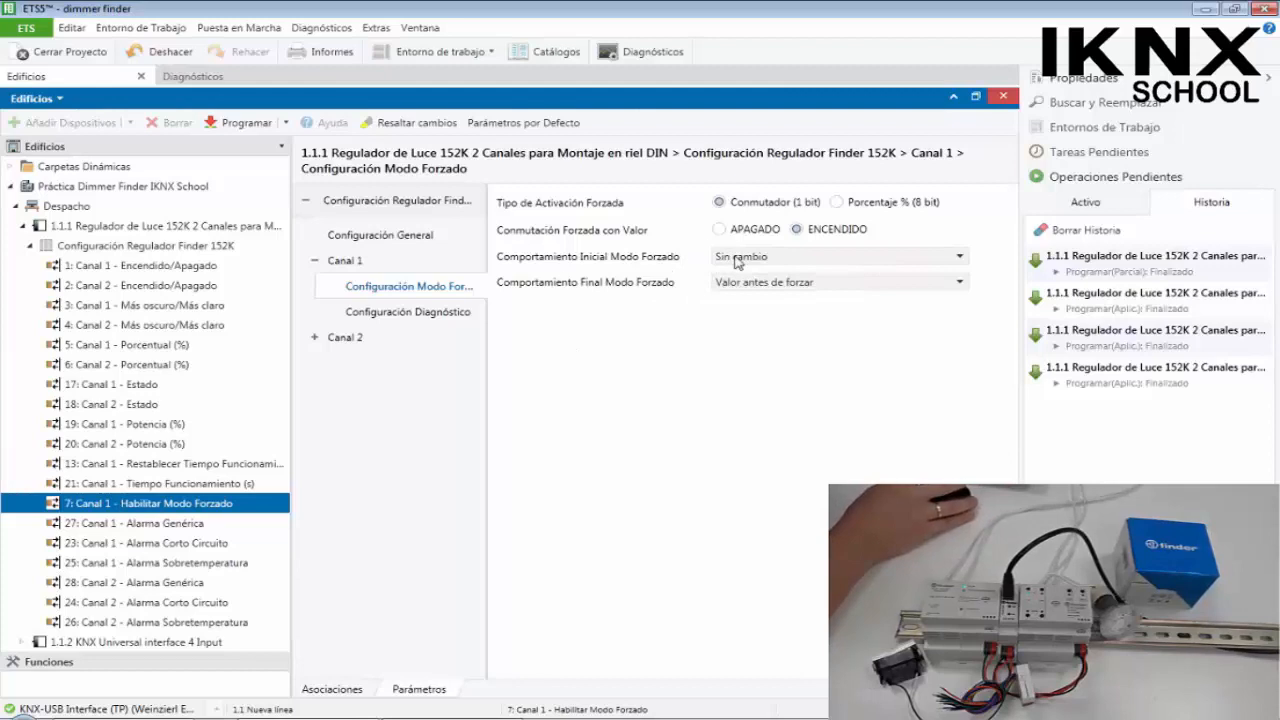
click(740, 258)
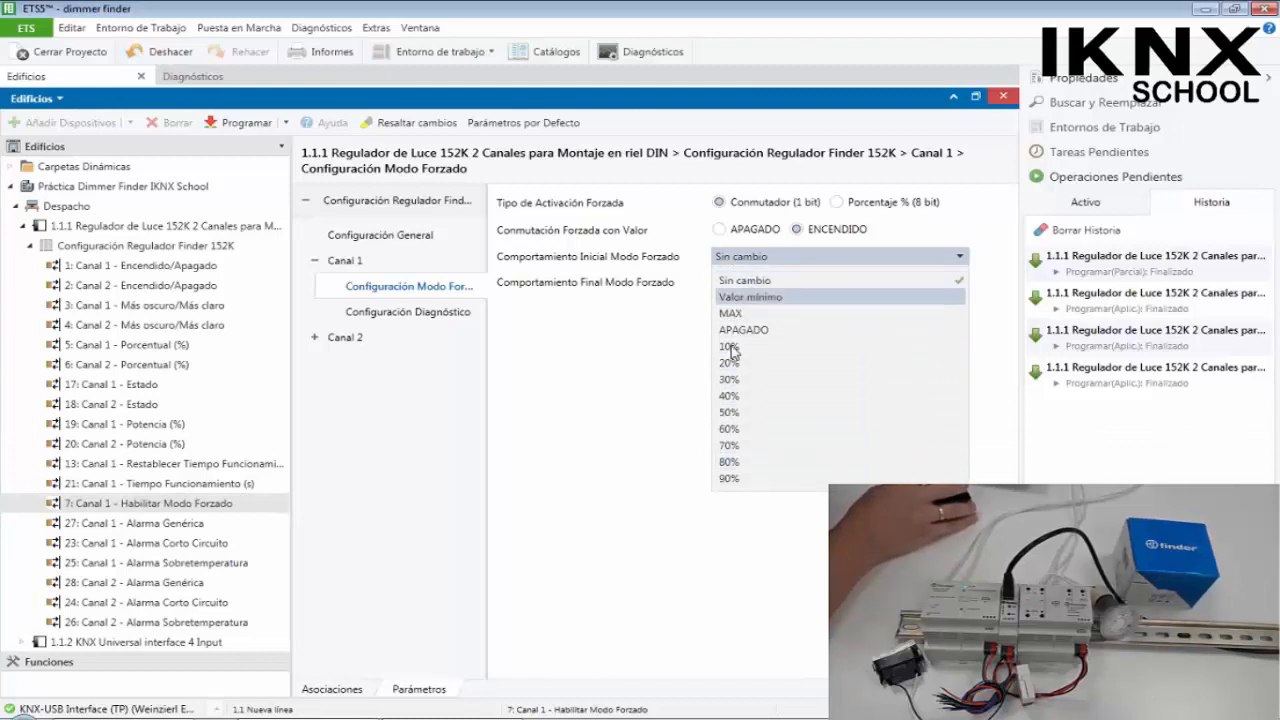
click(742, 280)
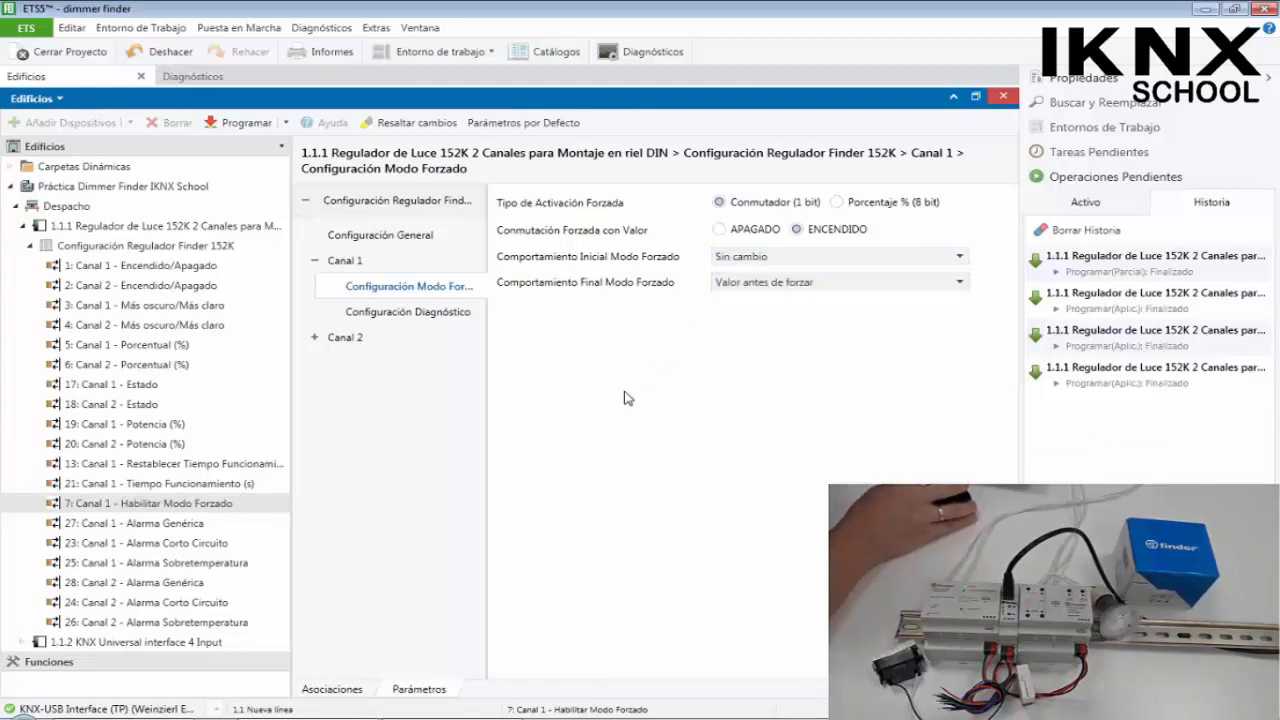
click(731, 290)
click(675, 363)
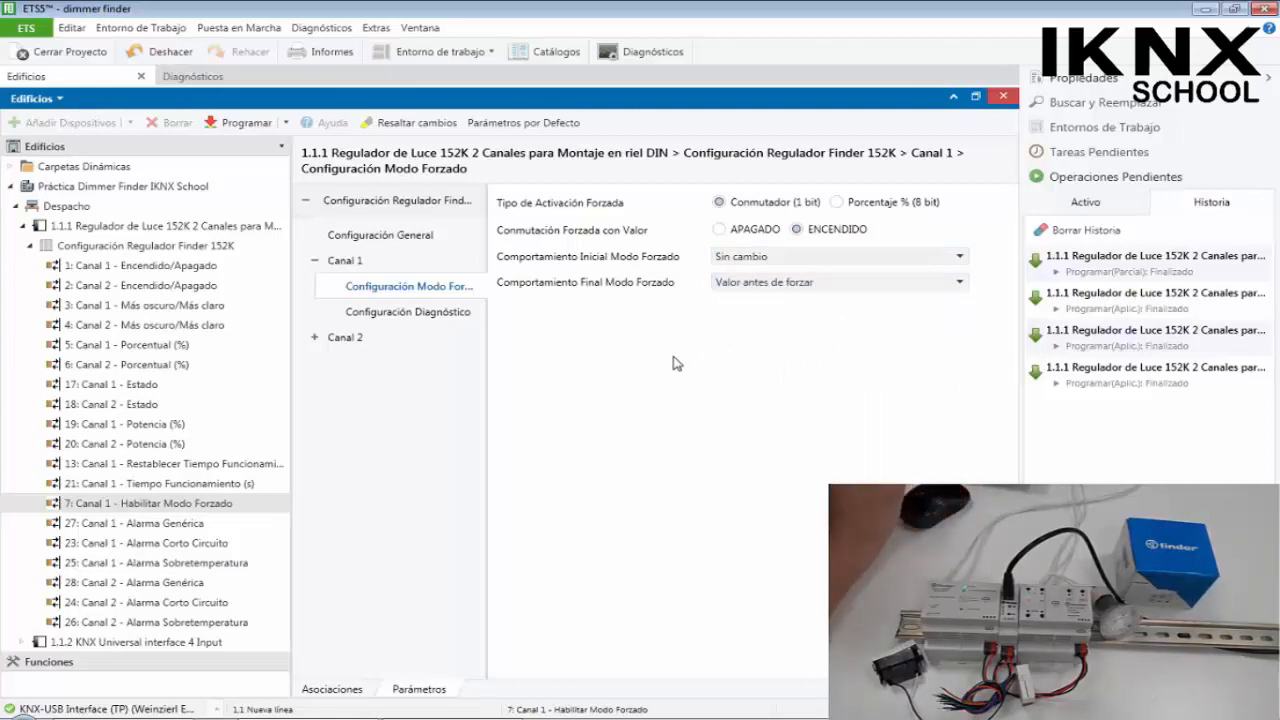
click(755, 286)
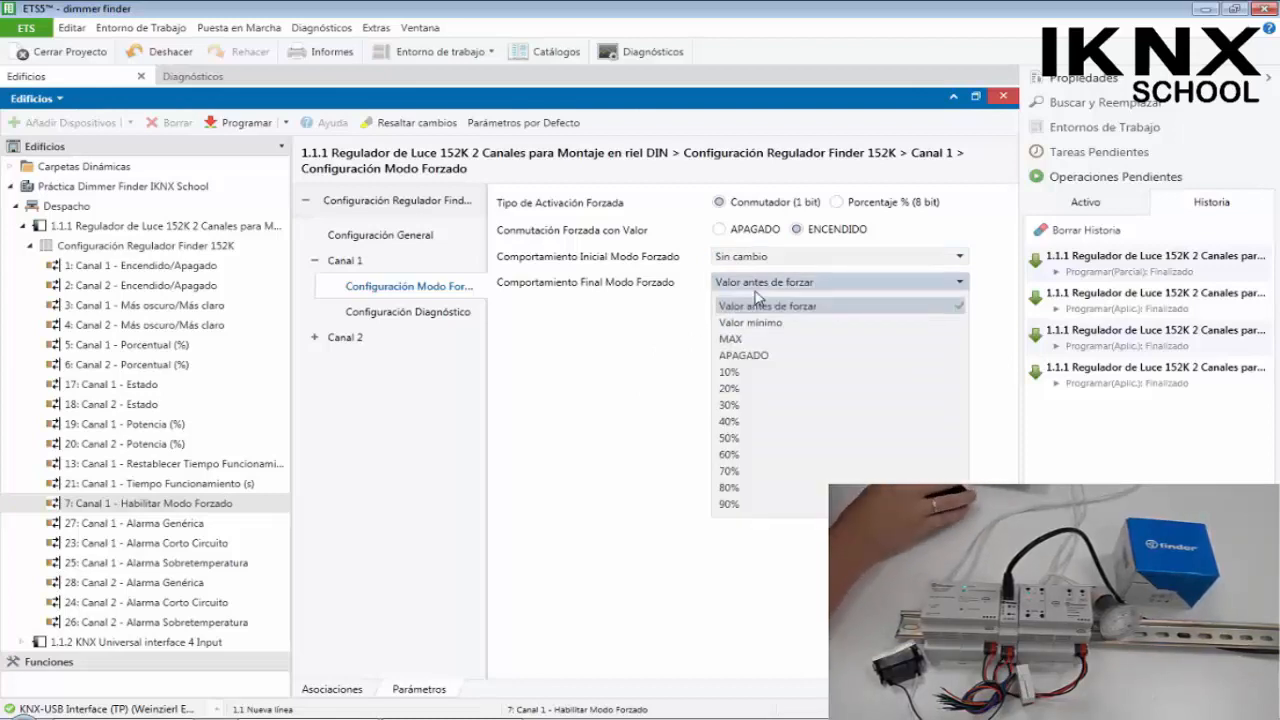
click(627, 418)
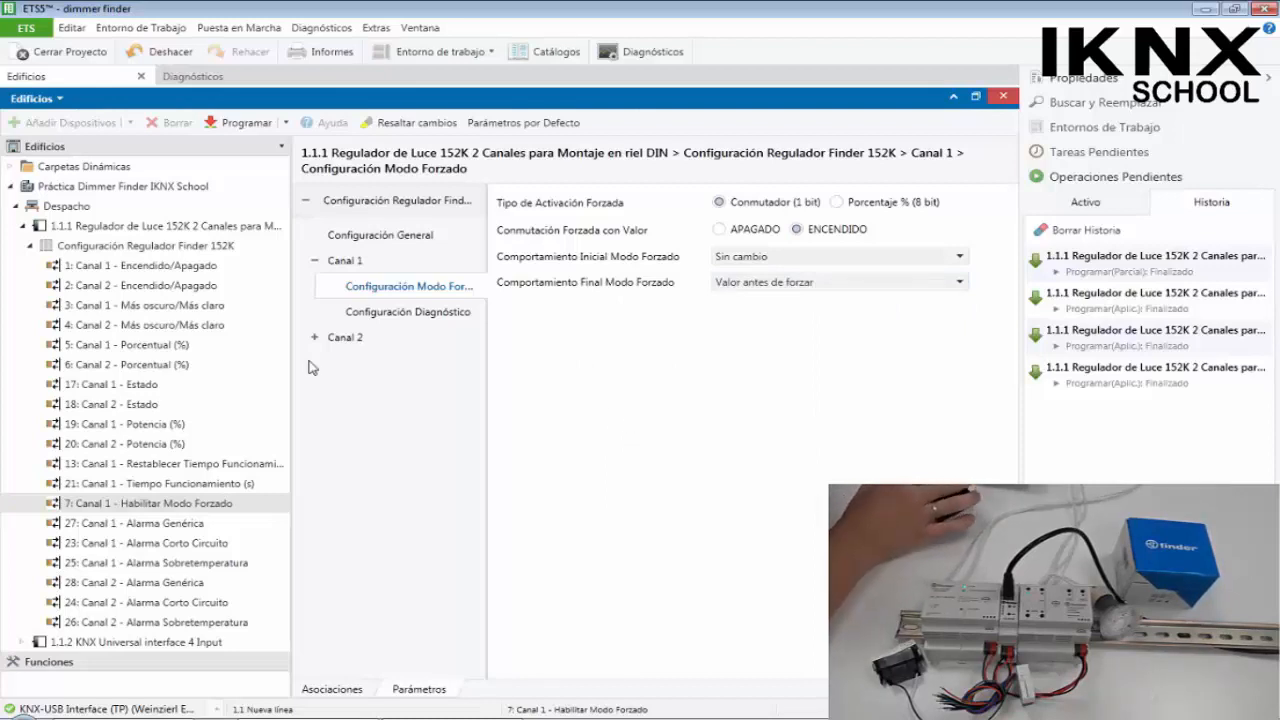
Set Canal 1's Tipo de Activación Forzada to Porcentaje % (8 bit) and inspect forced-mode objects 9 and 7
click(358, 237)
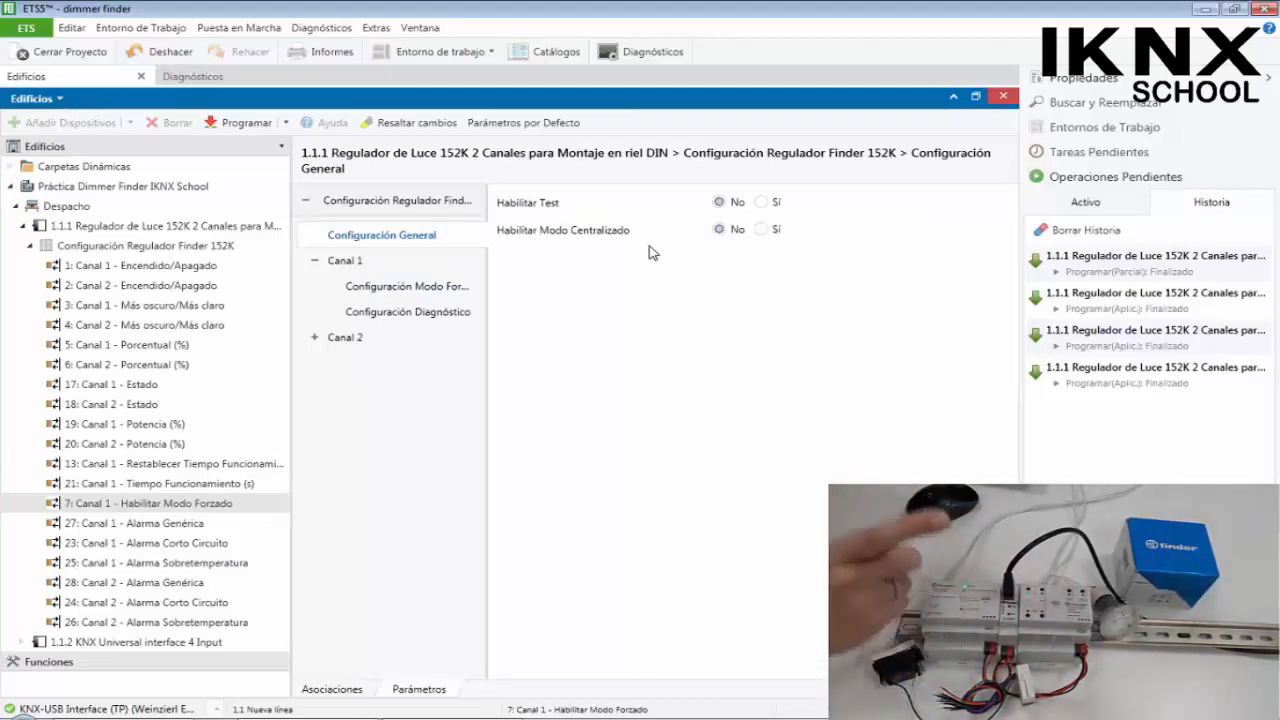
click(397, 285)
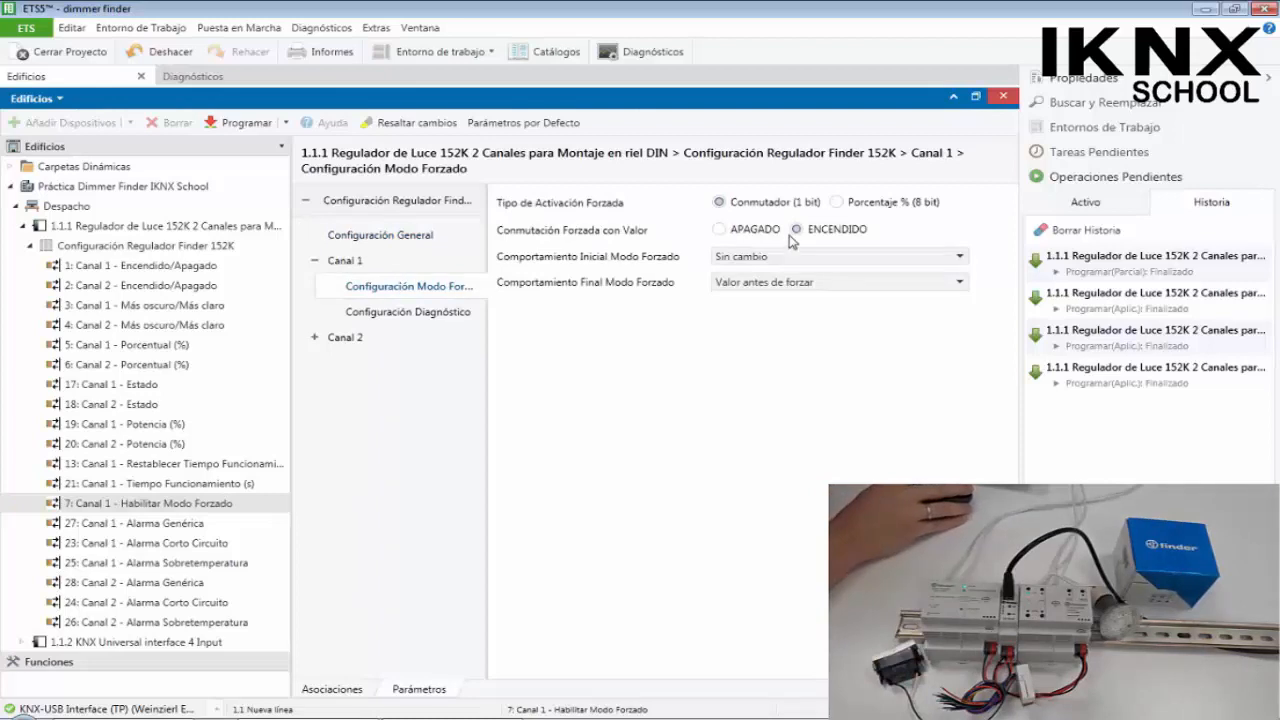
click(849, 206)
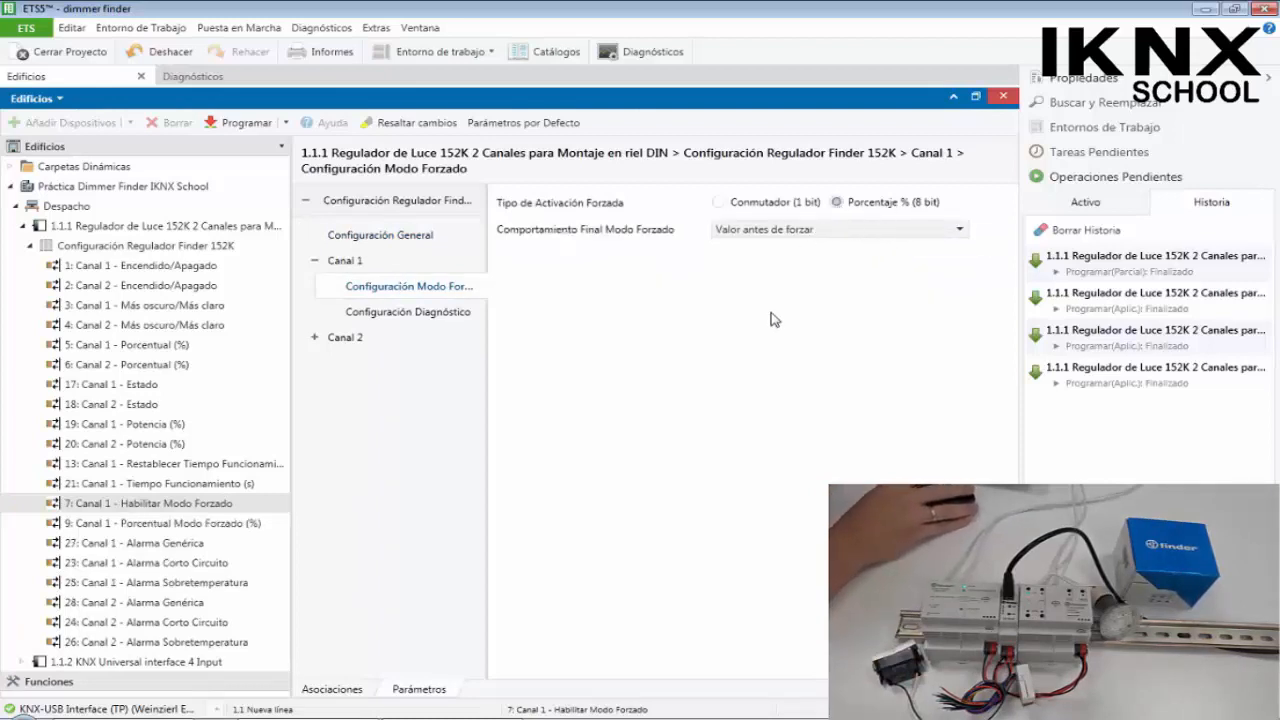
click(210, 525)
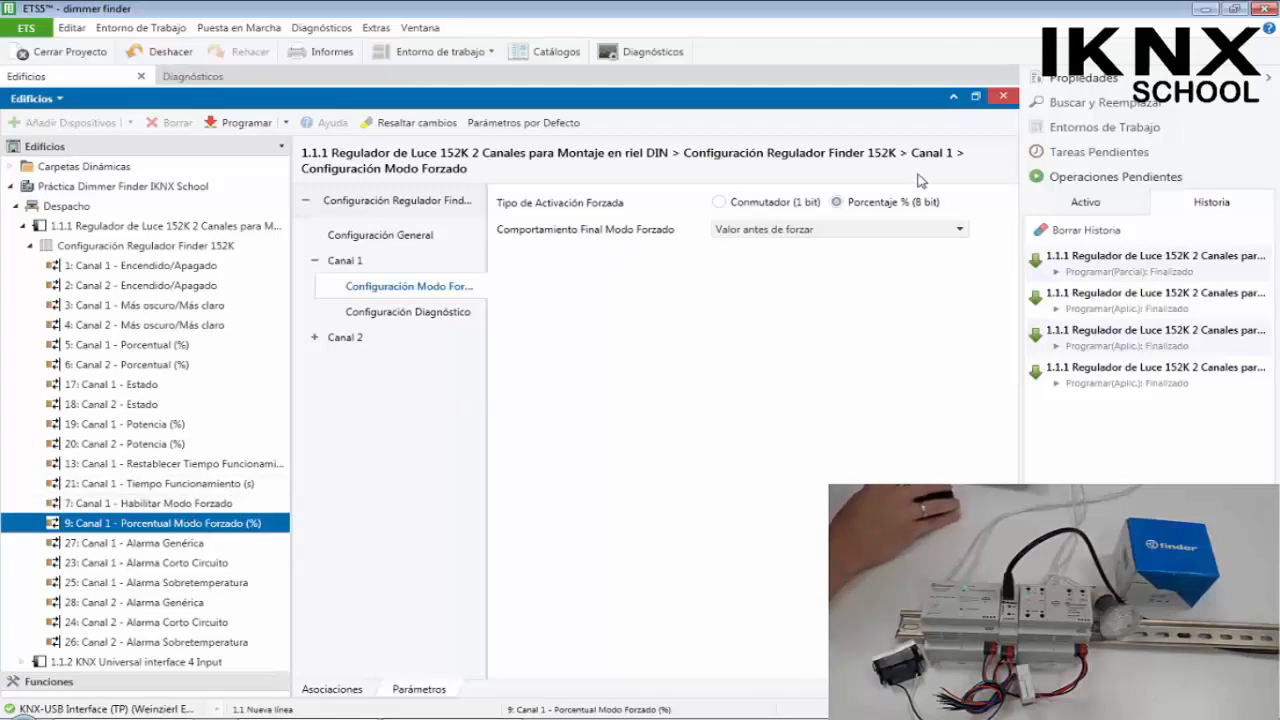
click(212, 510)
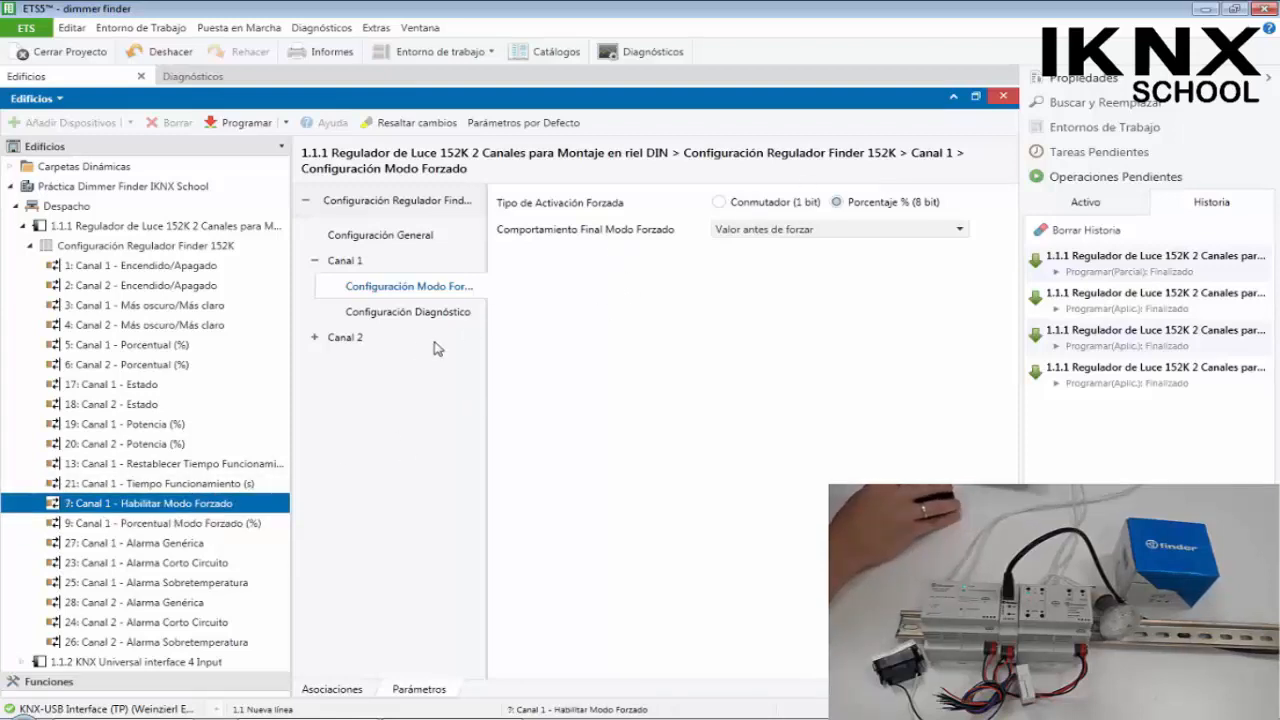
Disable Canal 1's Modo Forzado by setting Habilitar el Modo Forzado to No
click(392, 238)
click(370, 262)
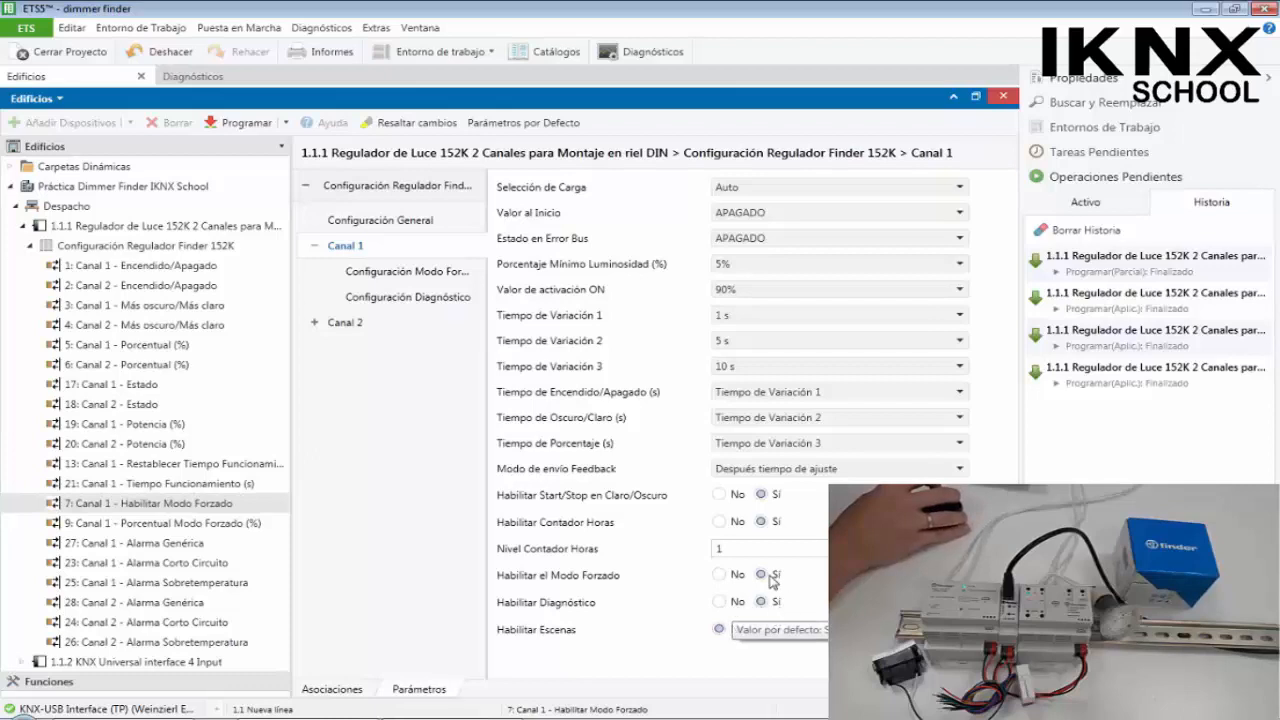
click(719, 576)
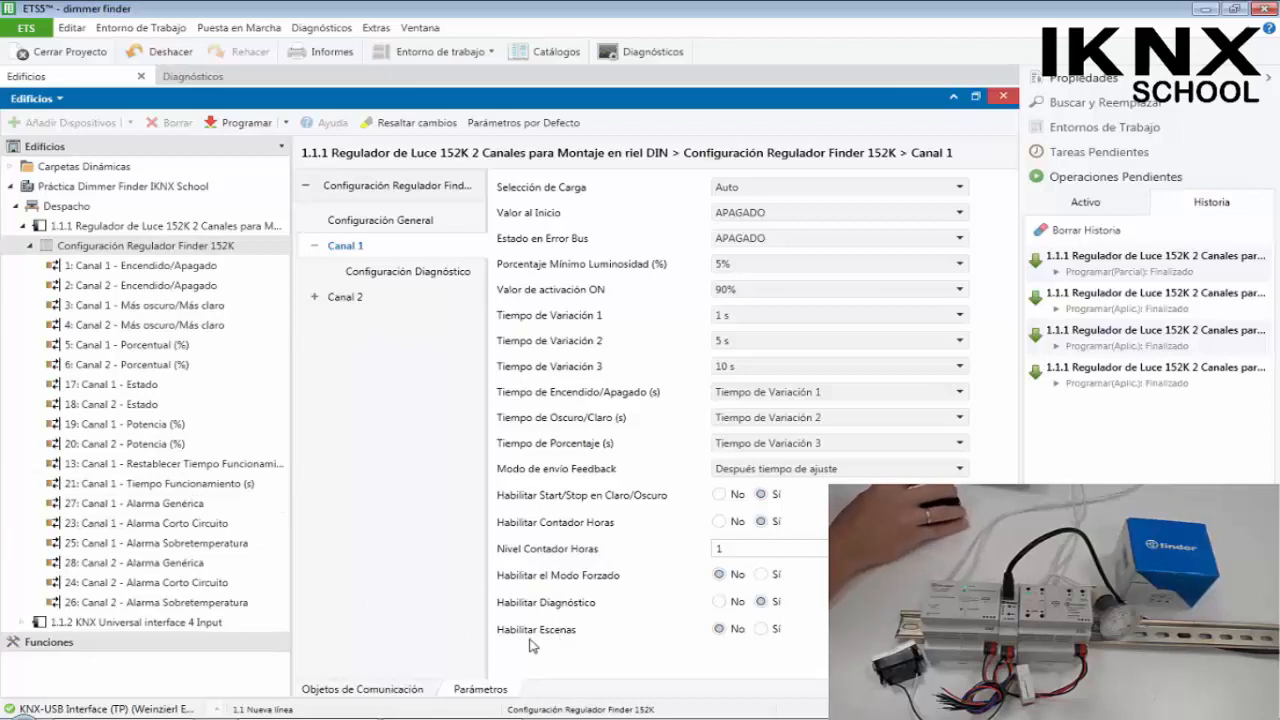
Enable Canal 1's Escenas and review the scene numbers available for Número de Escena 4
click(762, 629)
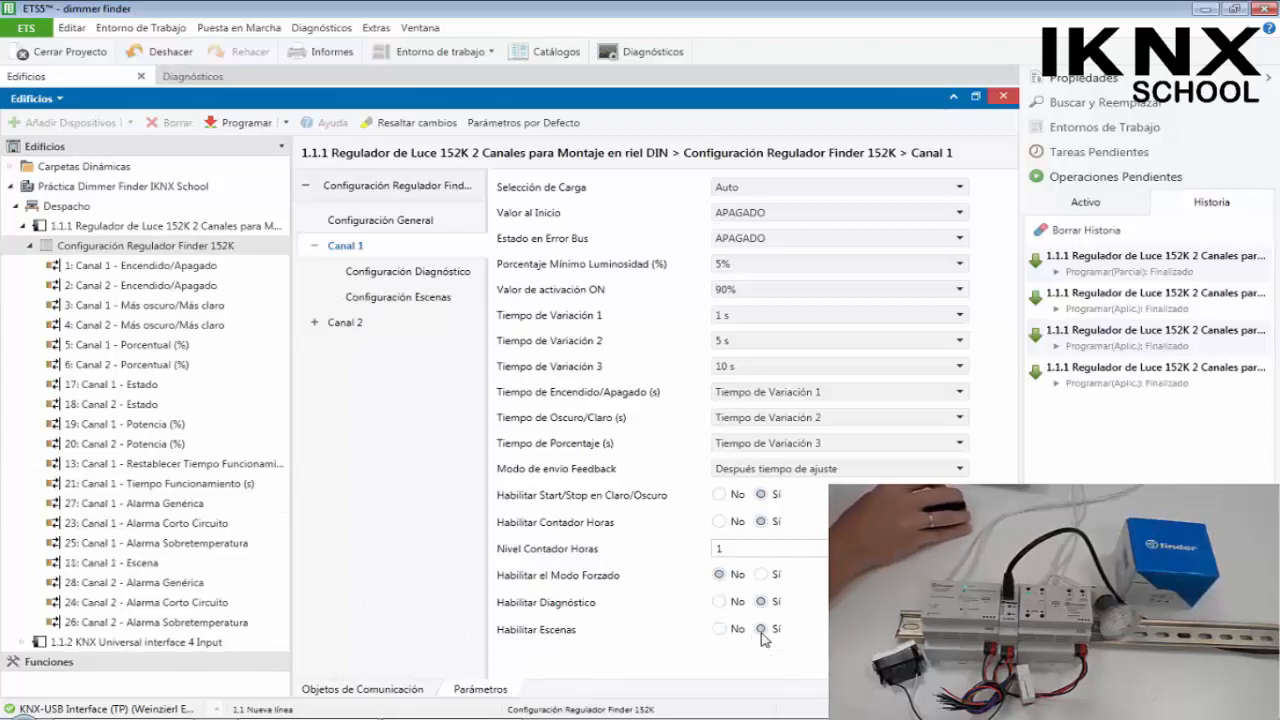
click(447, 297)
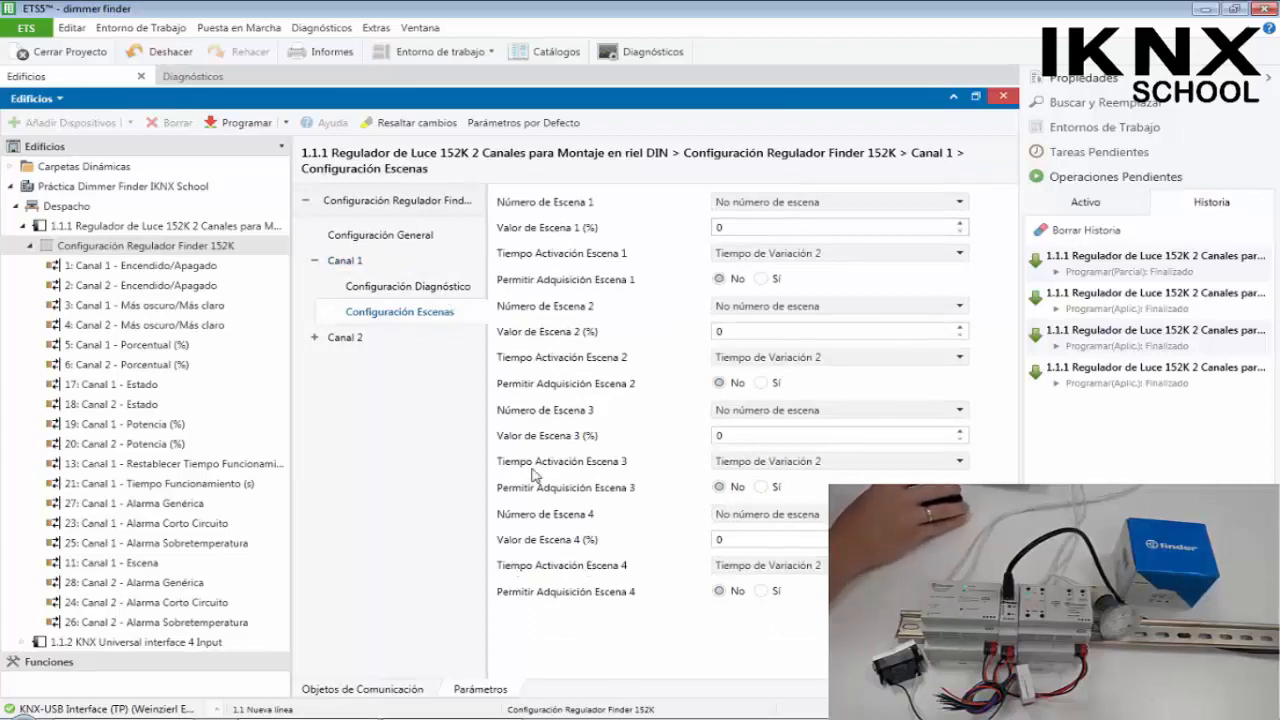
click(722, 514)
scroll(805, 426, down, 16)
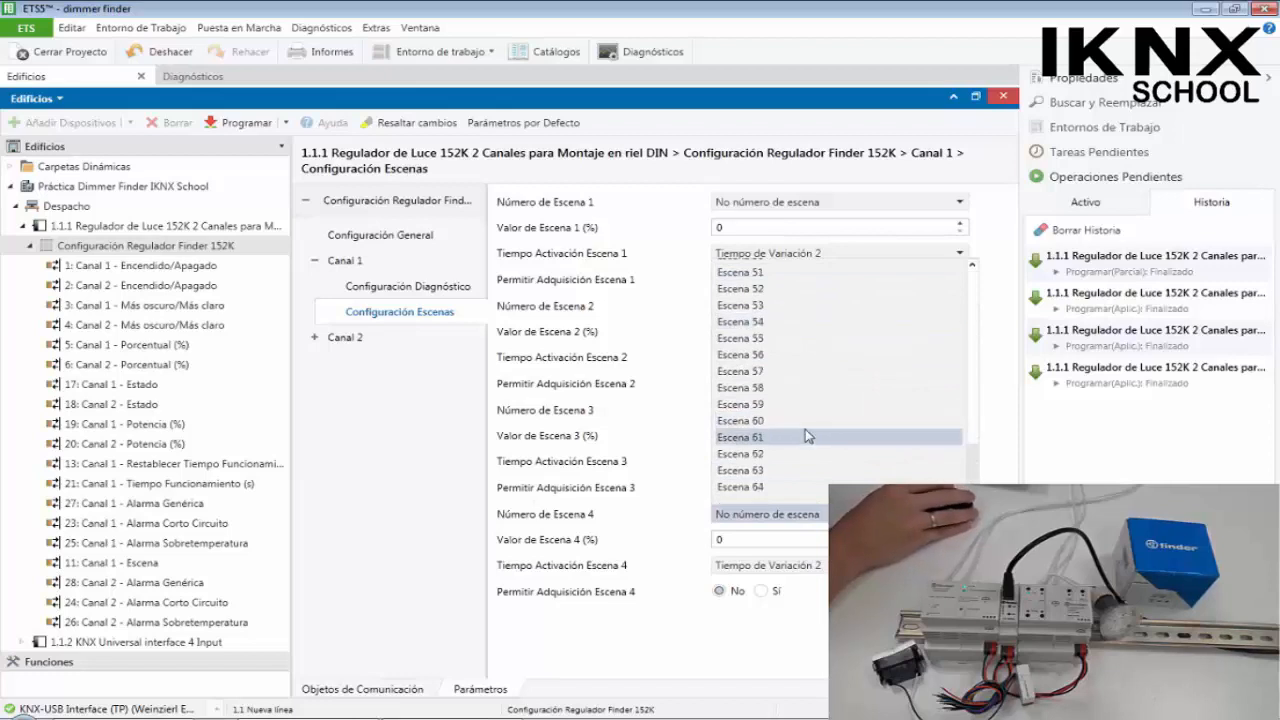
scroll(743, 500, down, 3)
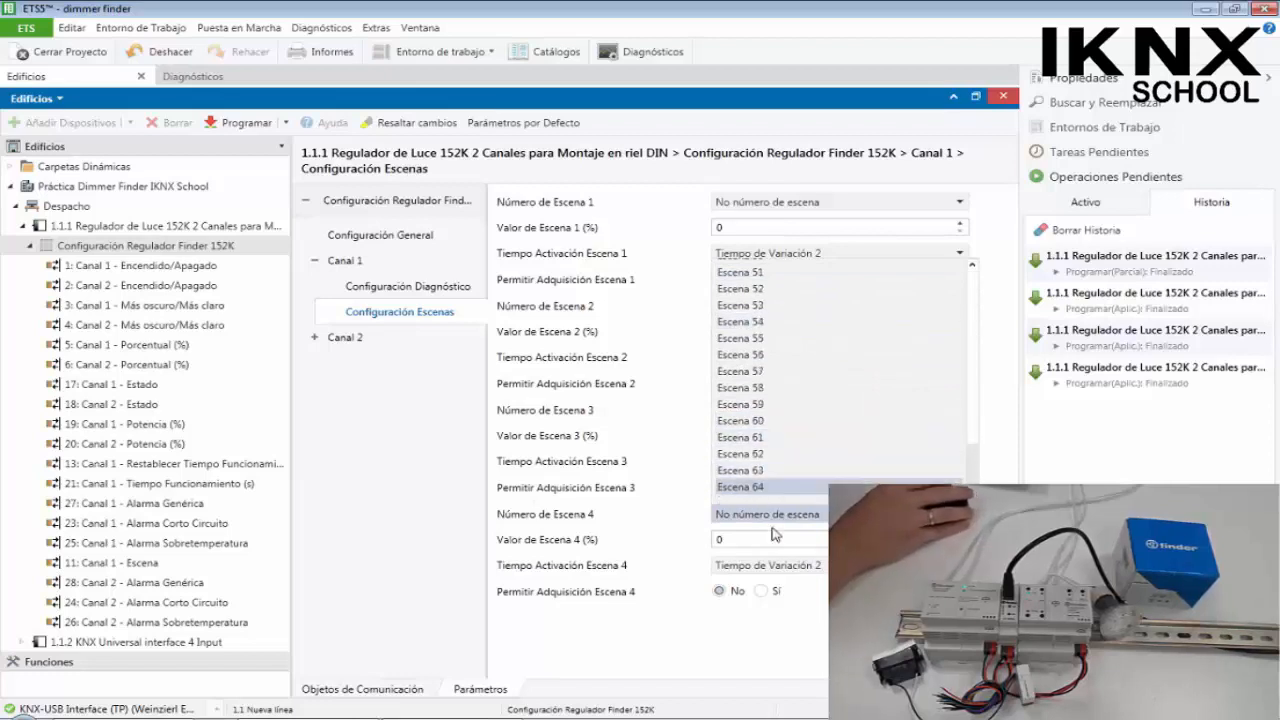
click(782, 643)
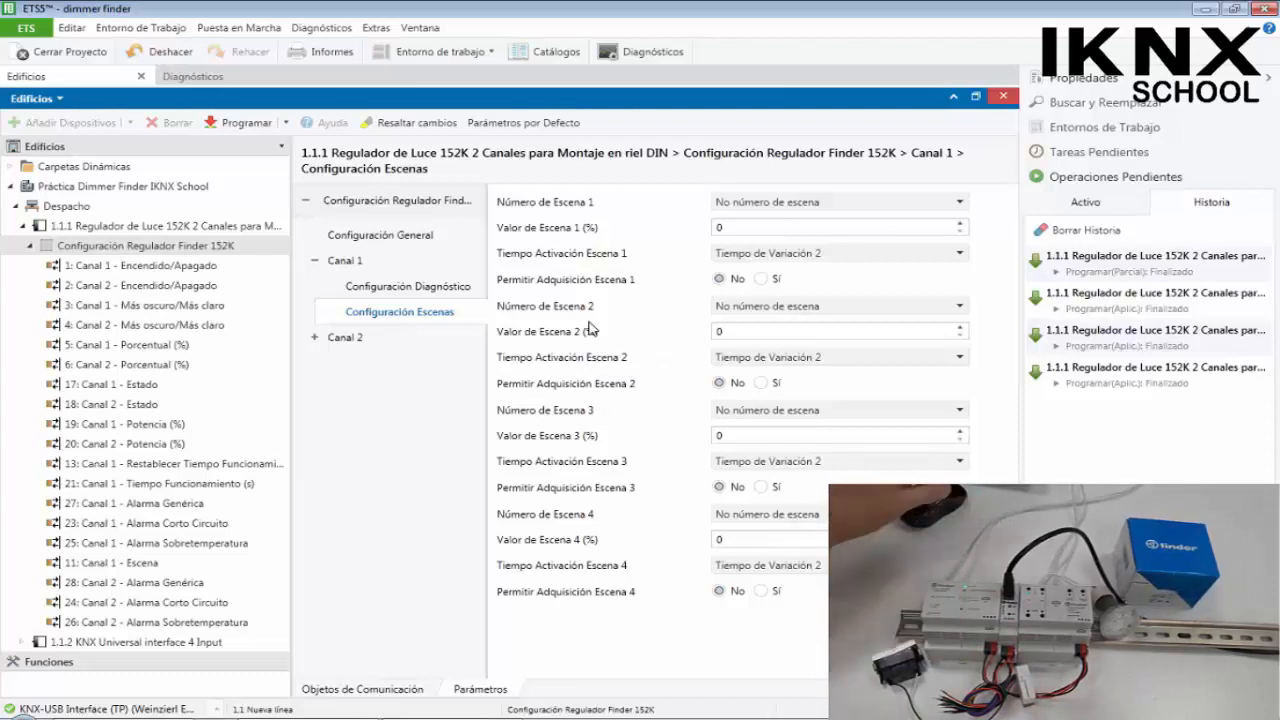
Set Canal 1's Habilitar Escenas back to No after a look at Configuración Diagnóstico
click(428, 290)
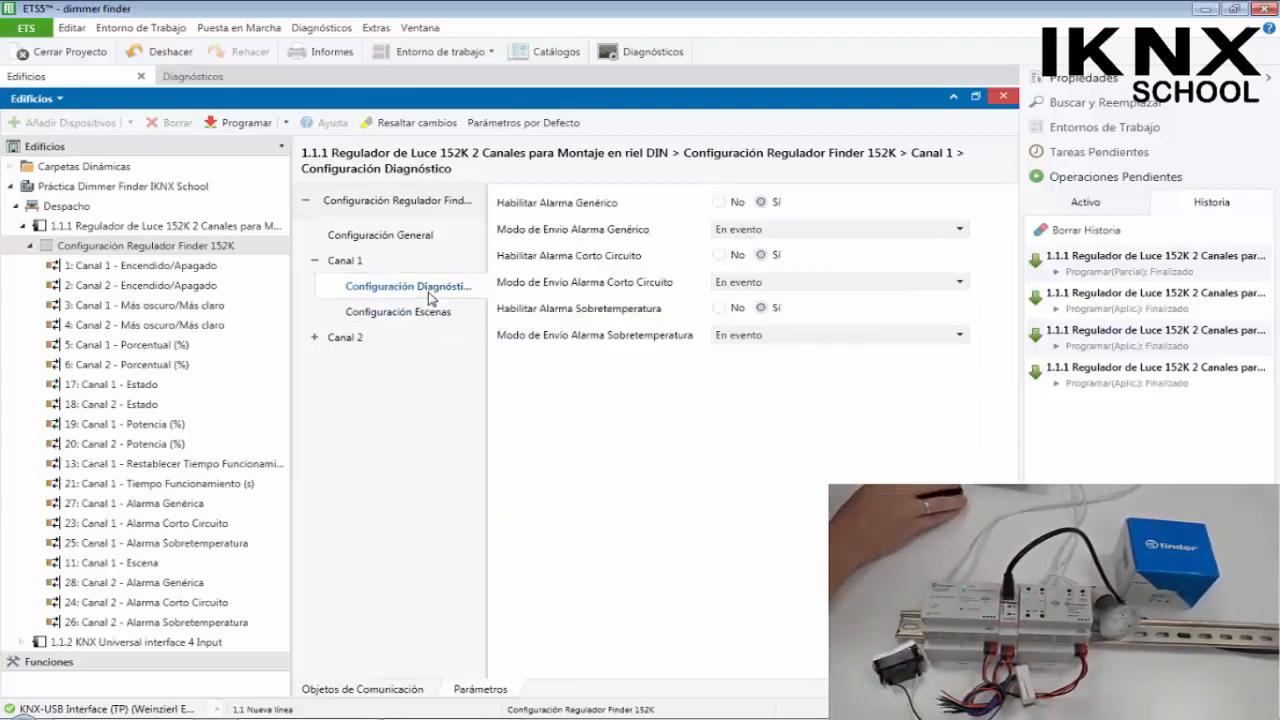
click(379, 259)
click(722, 631)
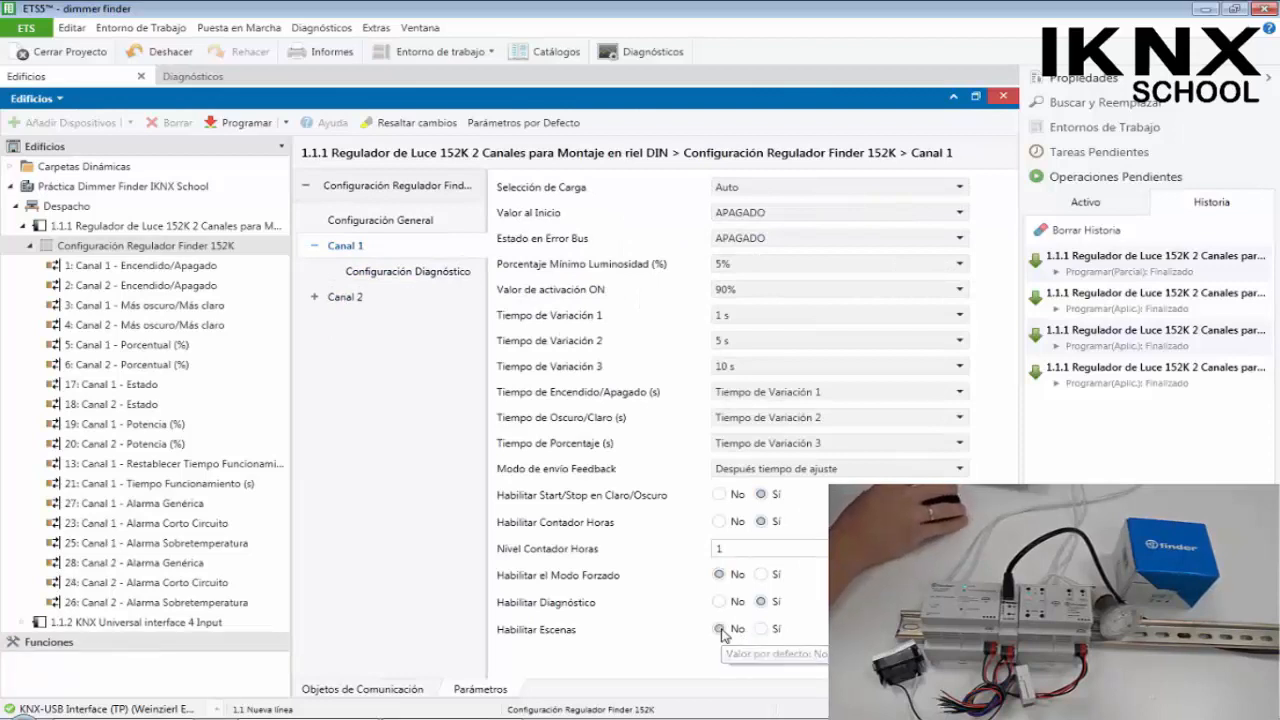
Review the sending options of Modo de Envío Alarma Genérico in Canal 1's Configuración Diagnóstico
click(418, 273)
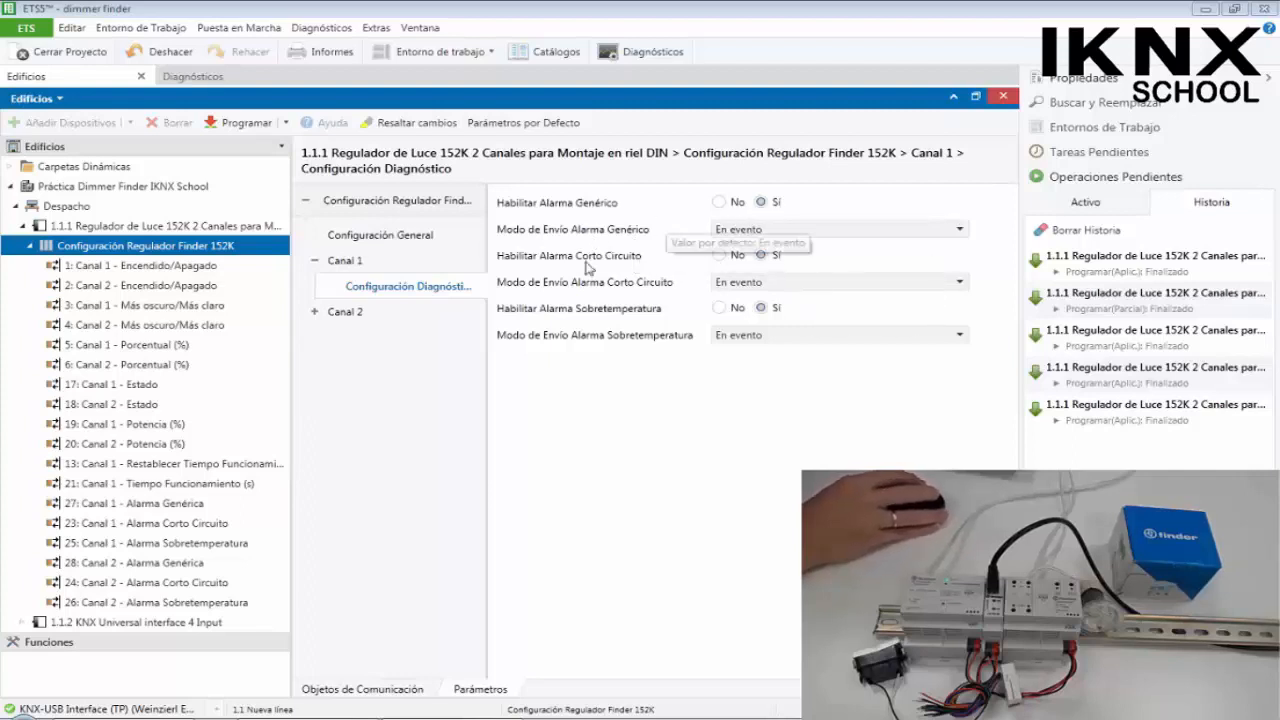
click(772, 230)
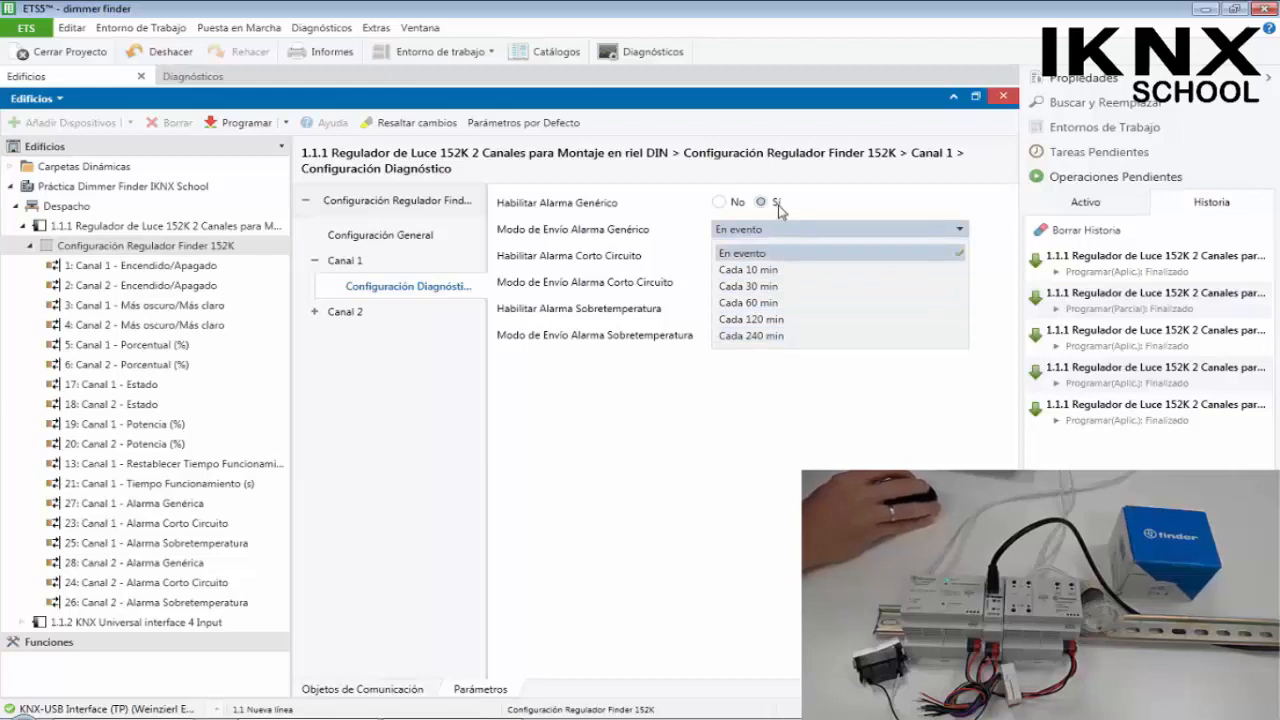
click(808, 420)
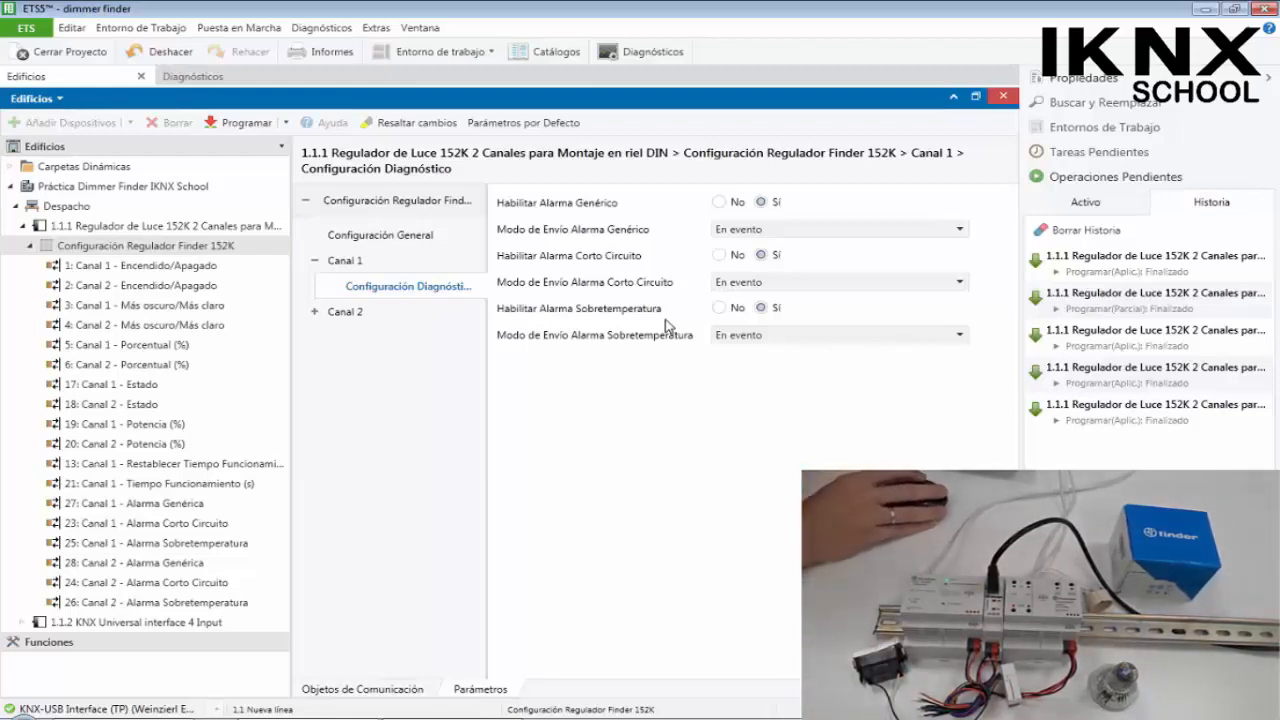
click(741, 232)
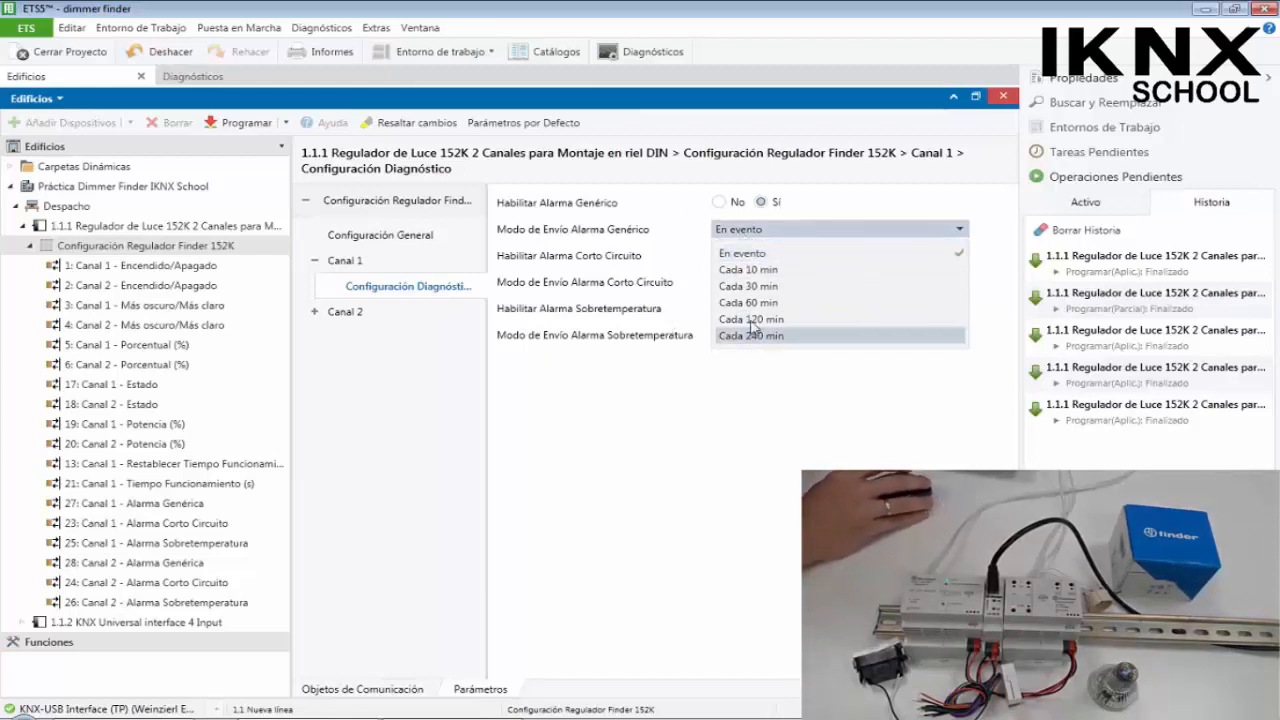
click(654, 440)
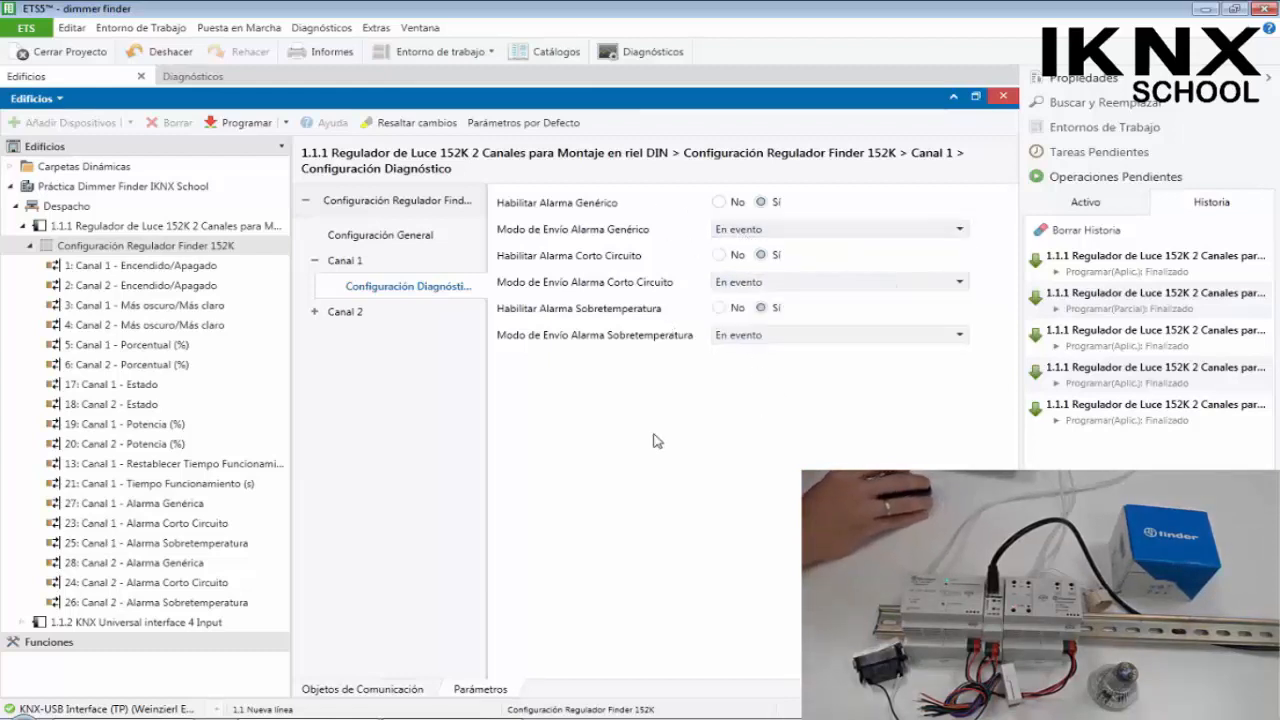
Inspect Canal 2's Alarma Genérica, Alarma Corto Circuito and Alarma Sobretemperatura communication objects
click(168, 566)
click(190, 582)
click(207, 601)
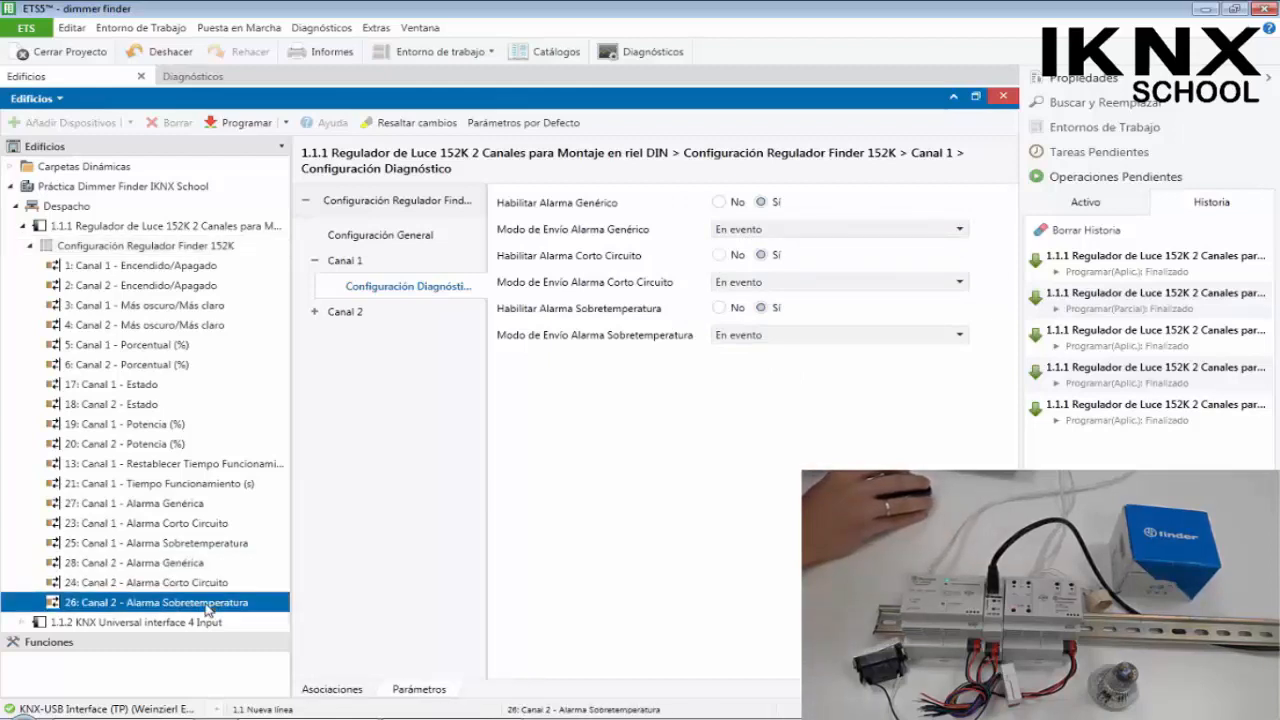
click(185, 566)
click(200, 586)
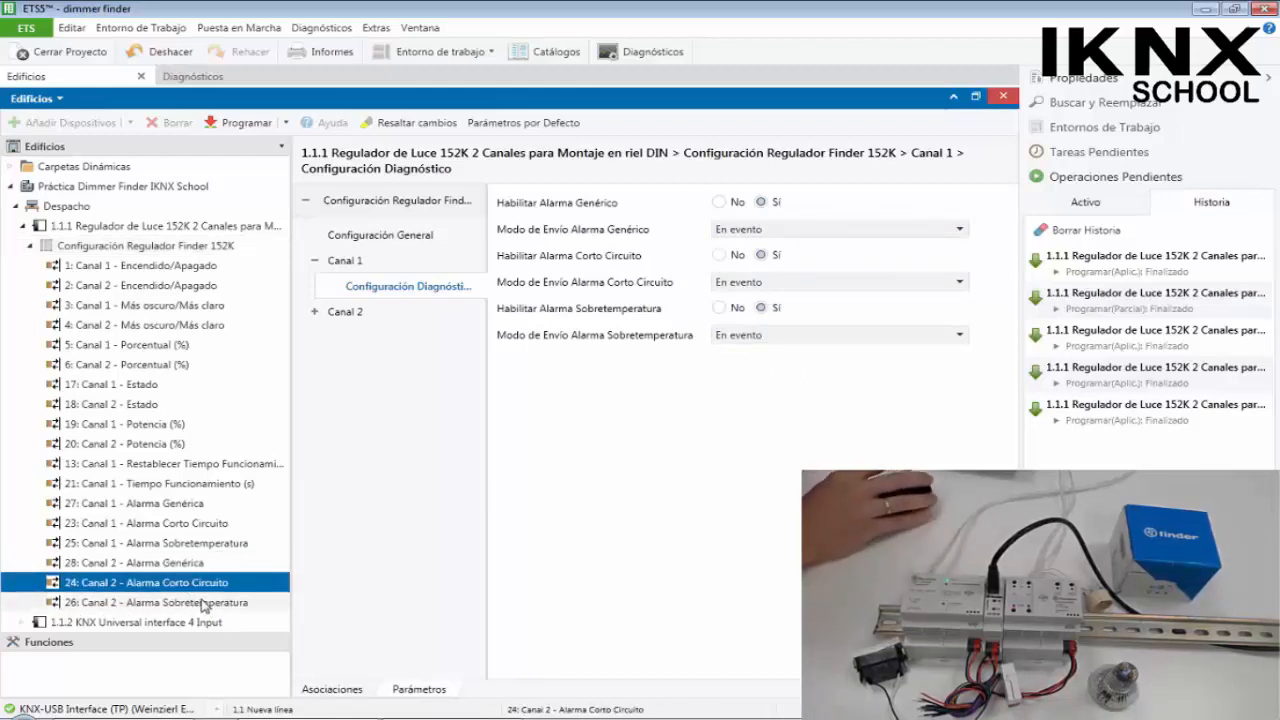
click(203, 603)
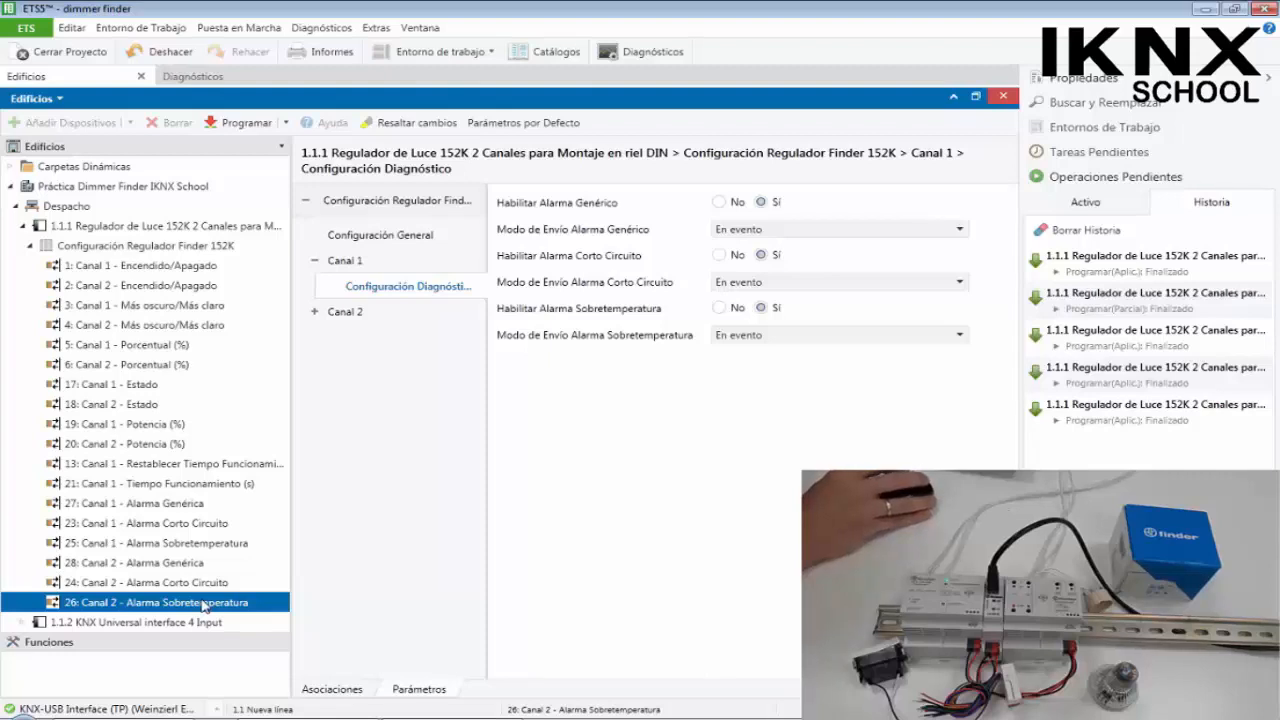
click(191, 563)
click(203, 582)
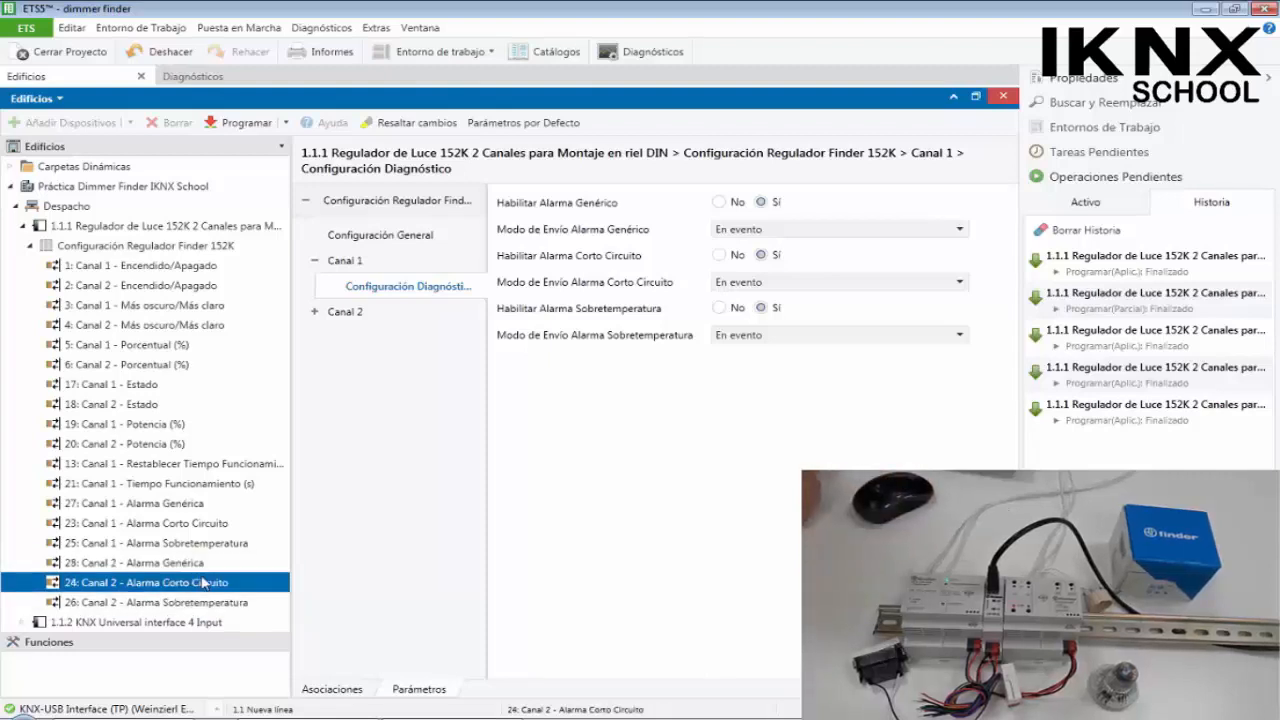
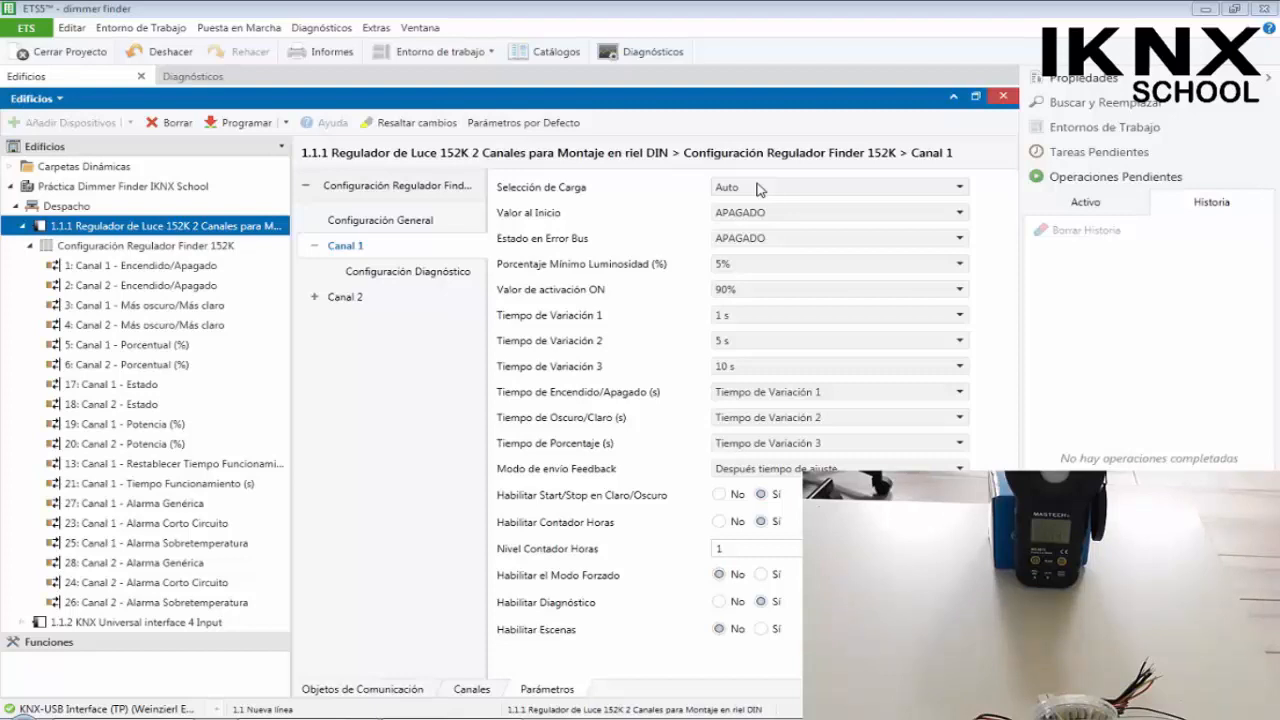
Set Canal 1's Selección de Carga to LED_3 and program the application into dimmer 1.1.1
click(758, 189)
click(736, 255)
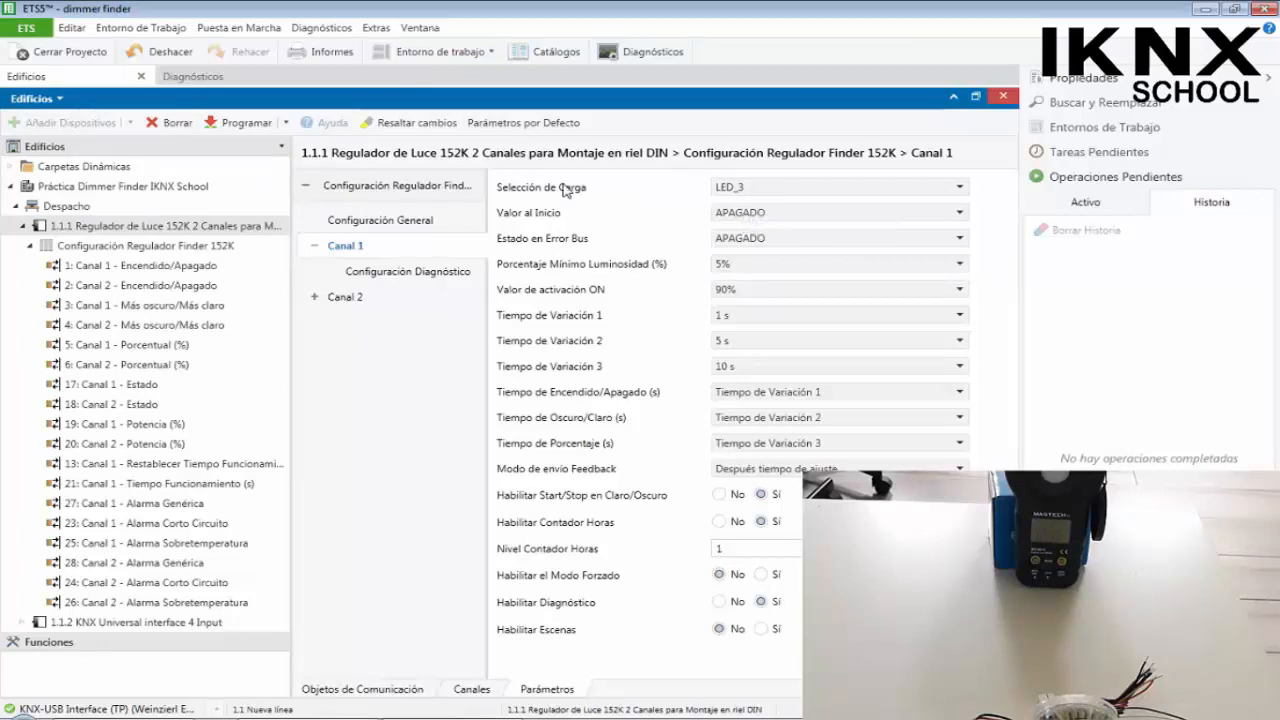
click(246, 232)
right_click(246, 233)
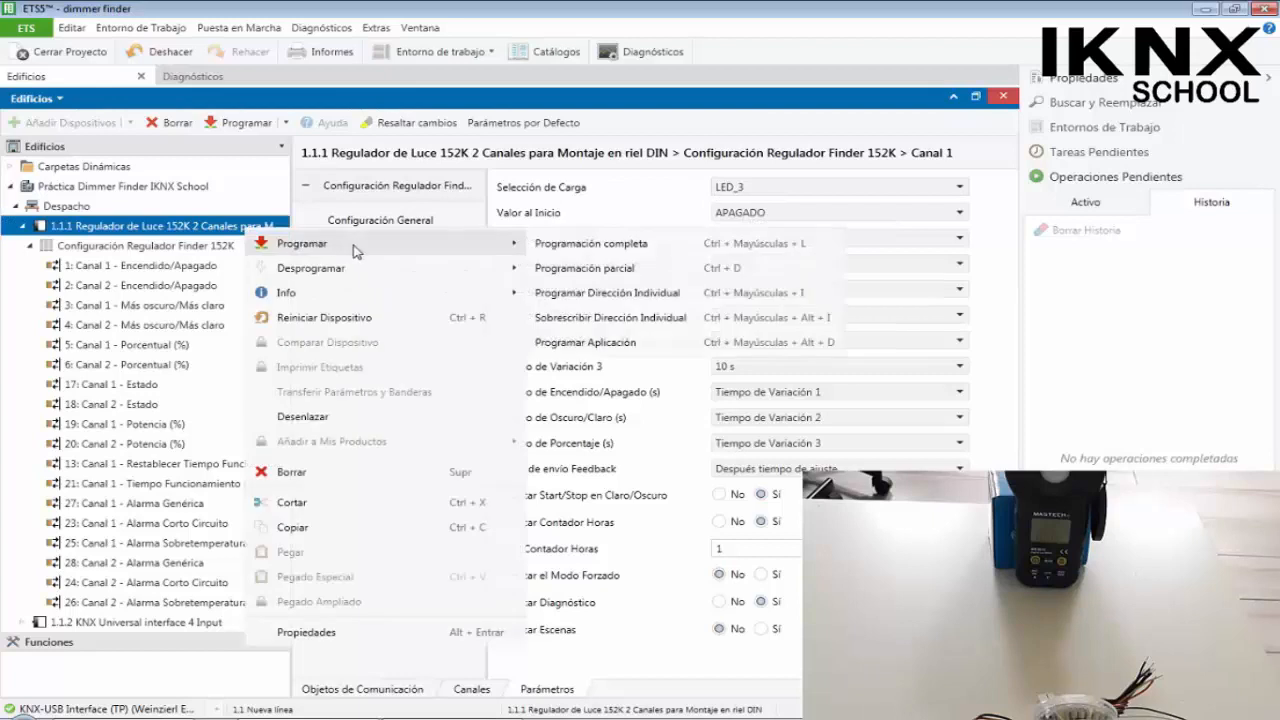
mouse_move(490, 243)
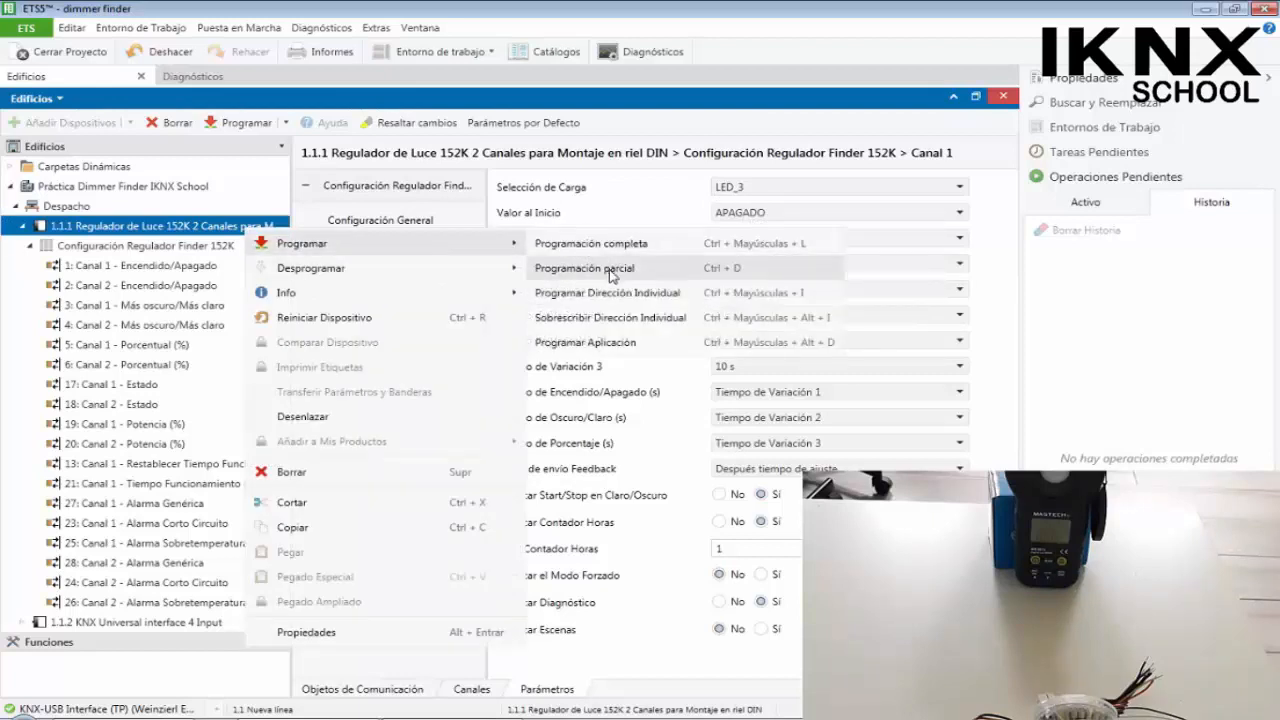
click(645, 344)
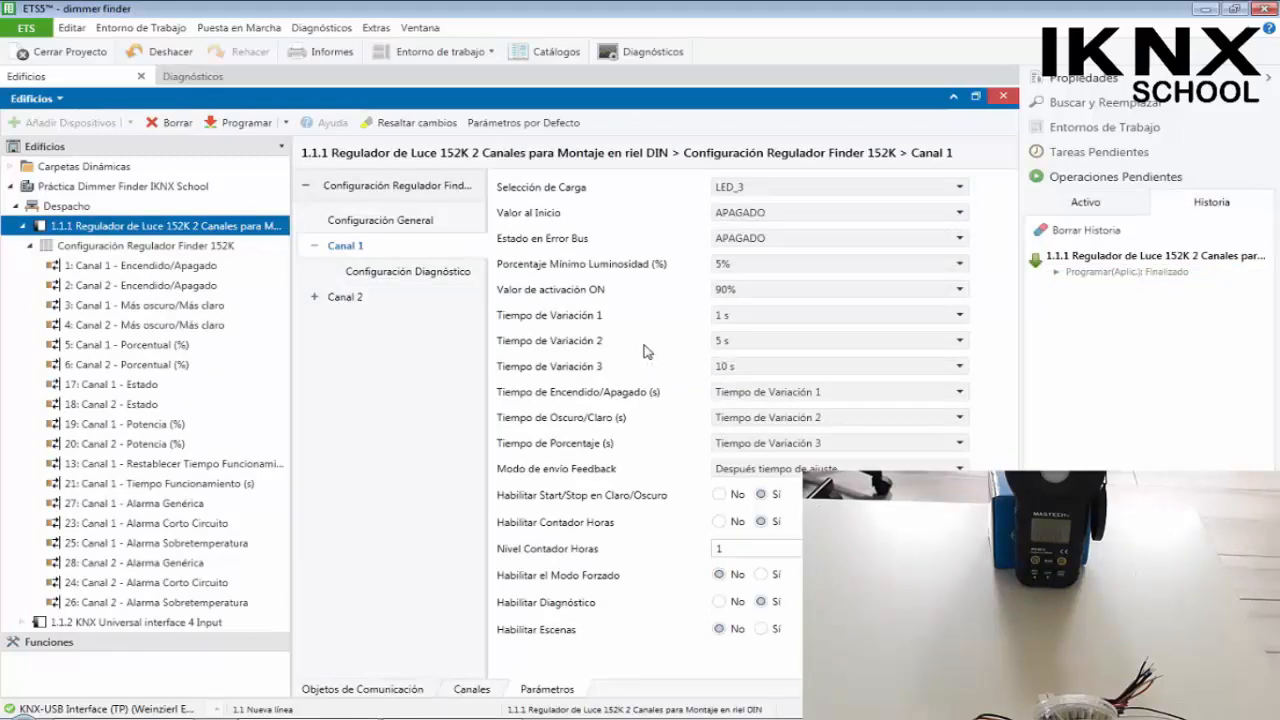
Clear the telegram list in the group monitor and write 50 % to group address 0/0/4
click(218, 77)
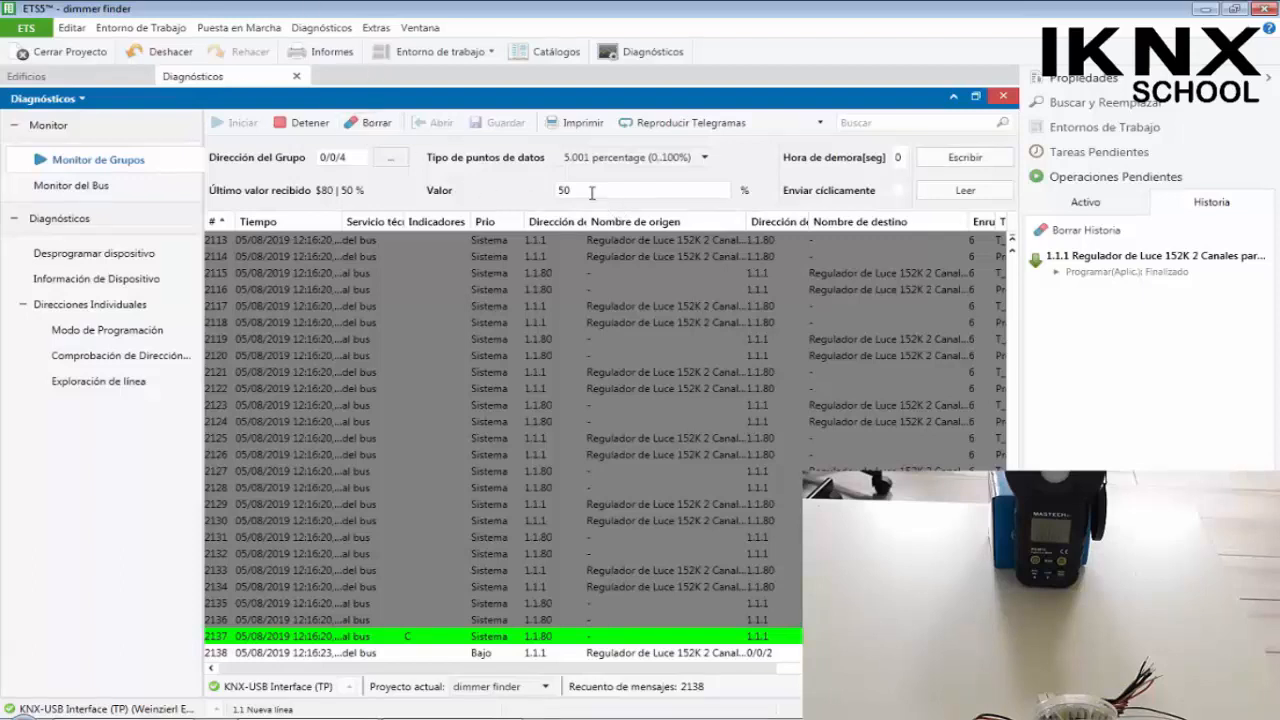
click(963, 160)
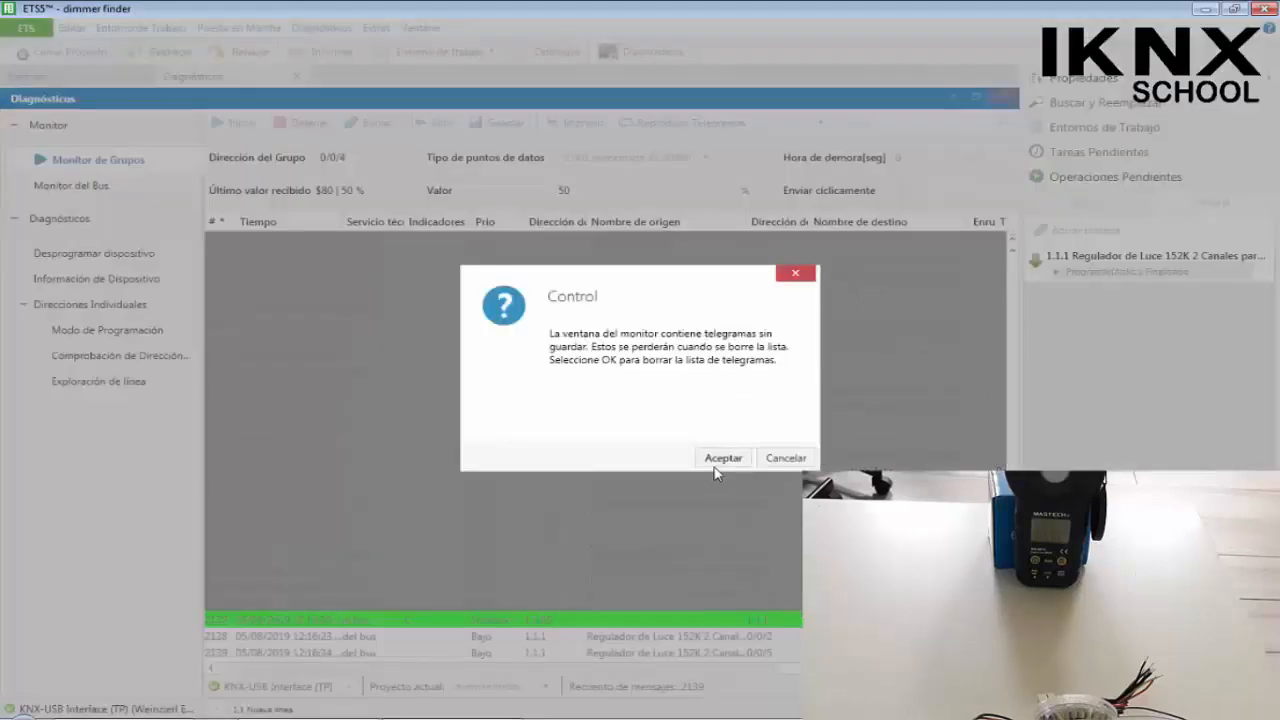
click(716, 458)
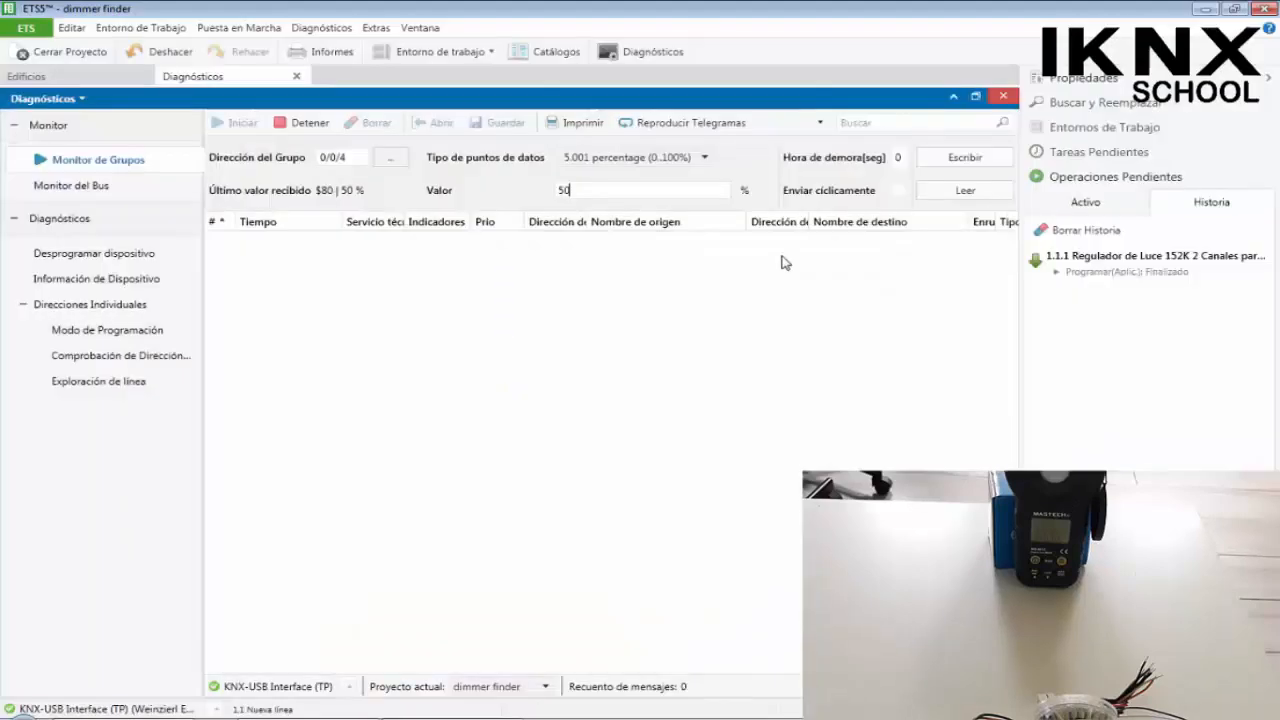
click(963, 160)
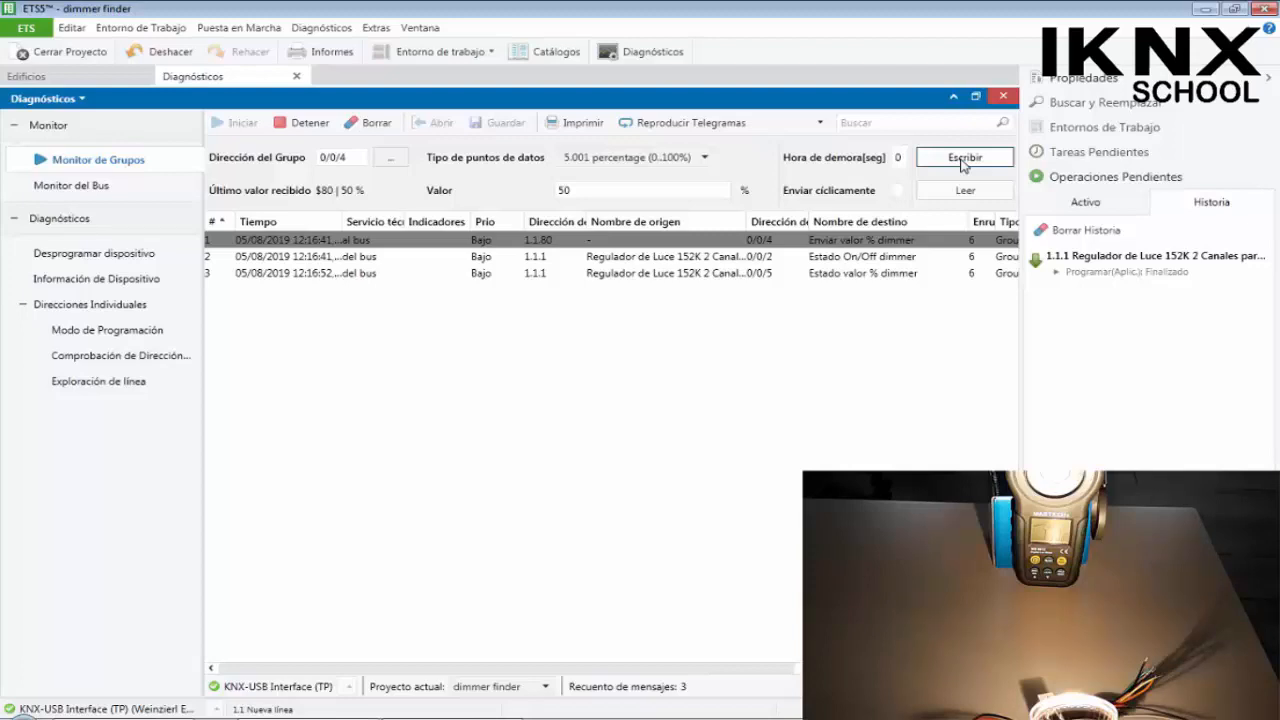
Write 0 % to group address 0/0/4 to switch the dimmed lamp off
drag(585, 190, 507, 188)
text(0)
click(948, 160)
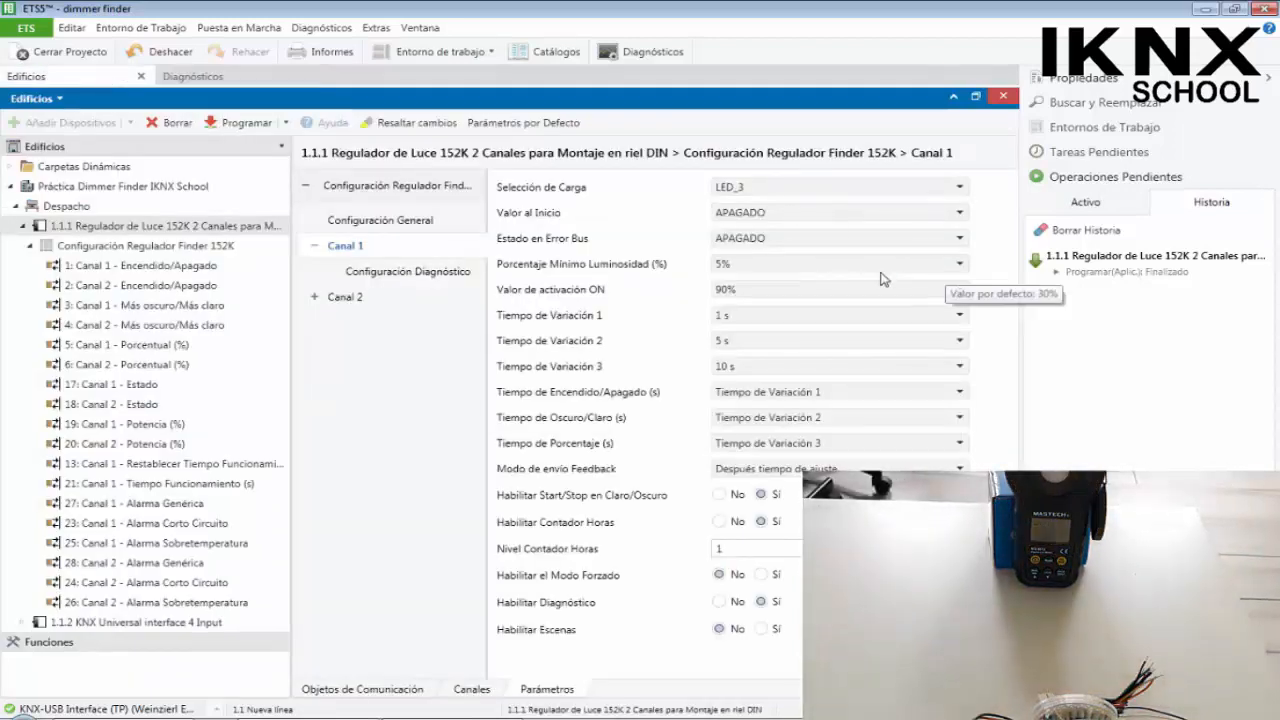
Set Canal 1's Selección de Carga to LED_4 and program the application into dimmer 1.1.1
click(781, 191)
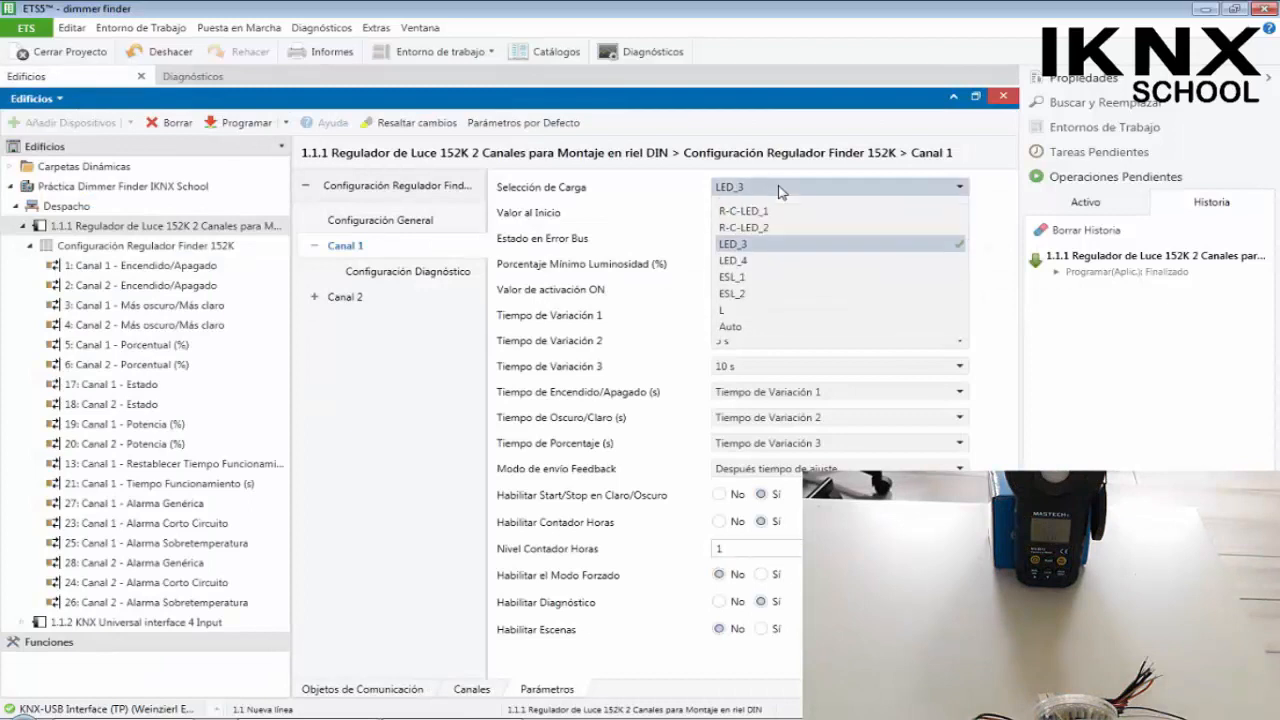
click(757, 262)
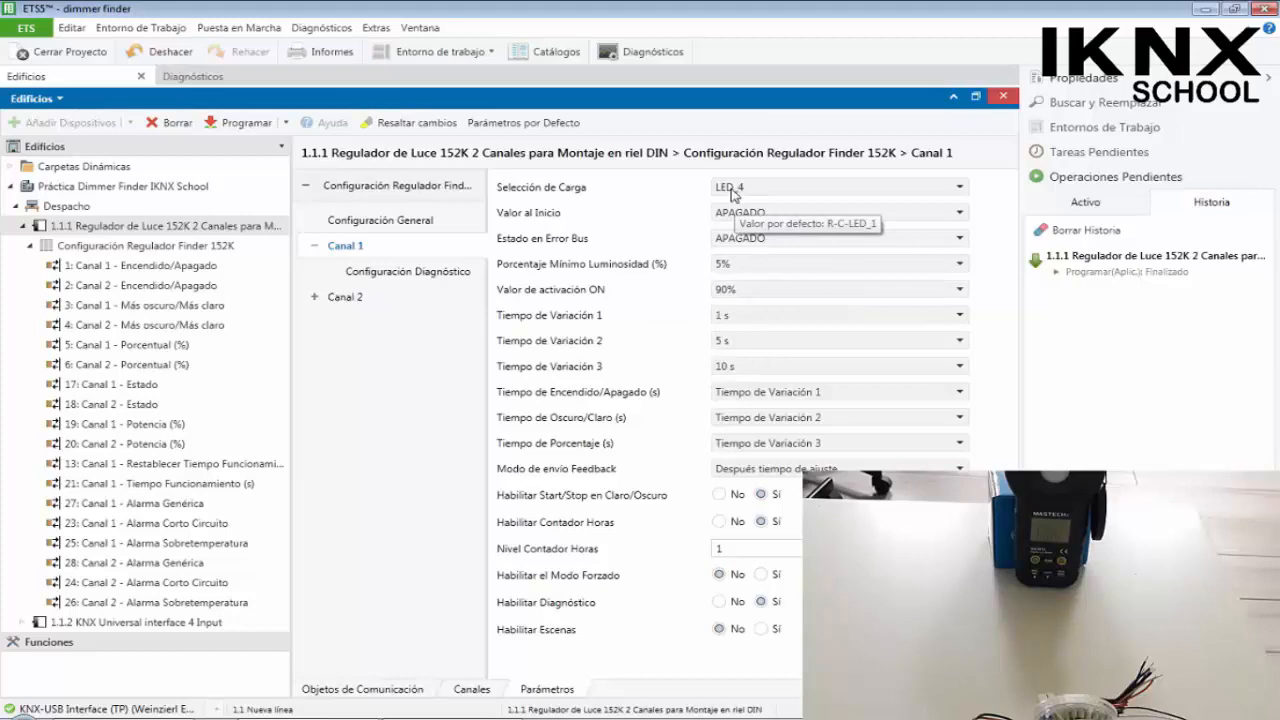
click(195, 78)
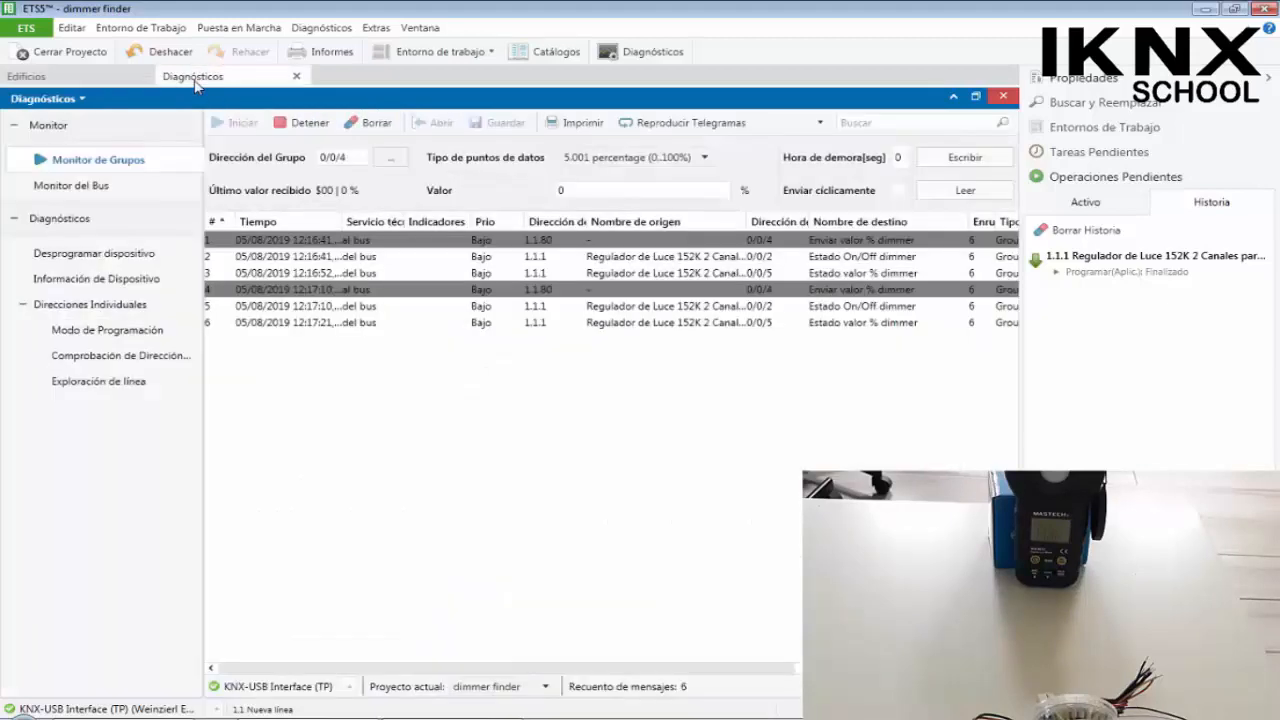
click(100, 80)
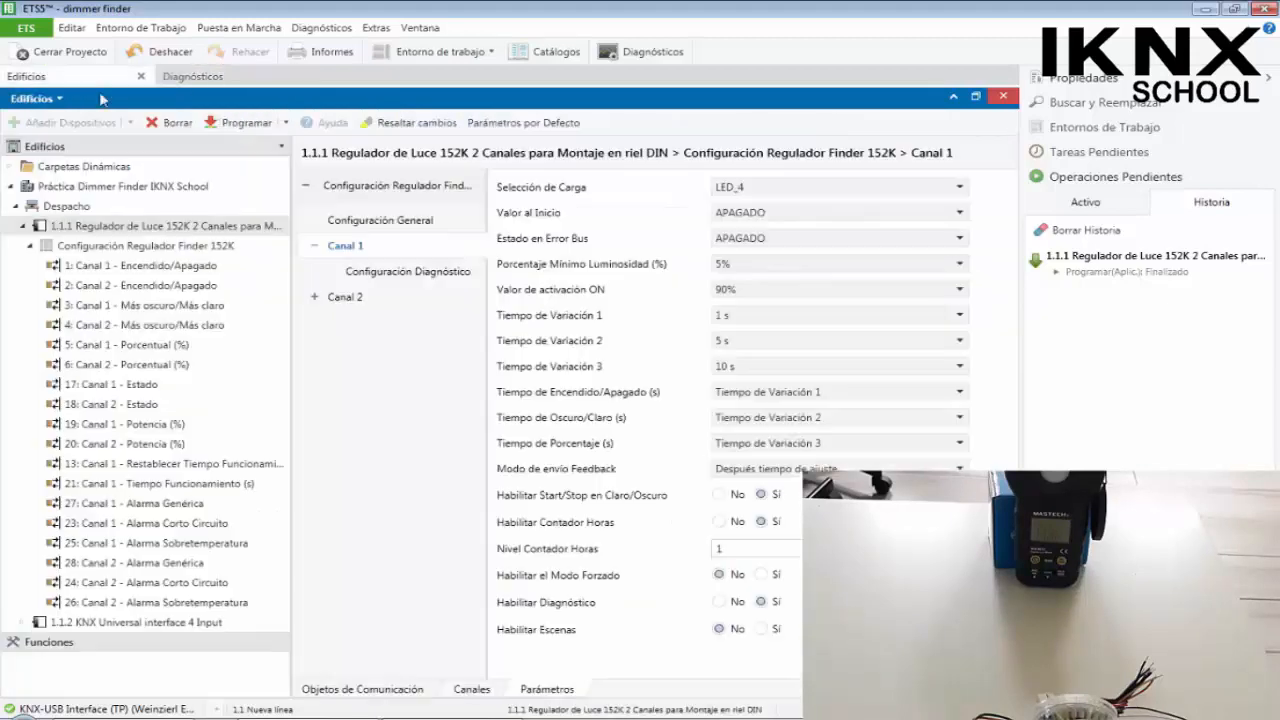
right_click(121, 226)
mouse_move(288, 243)
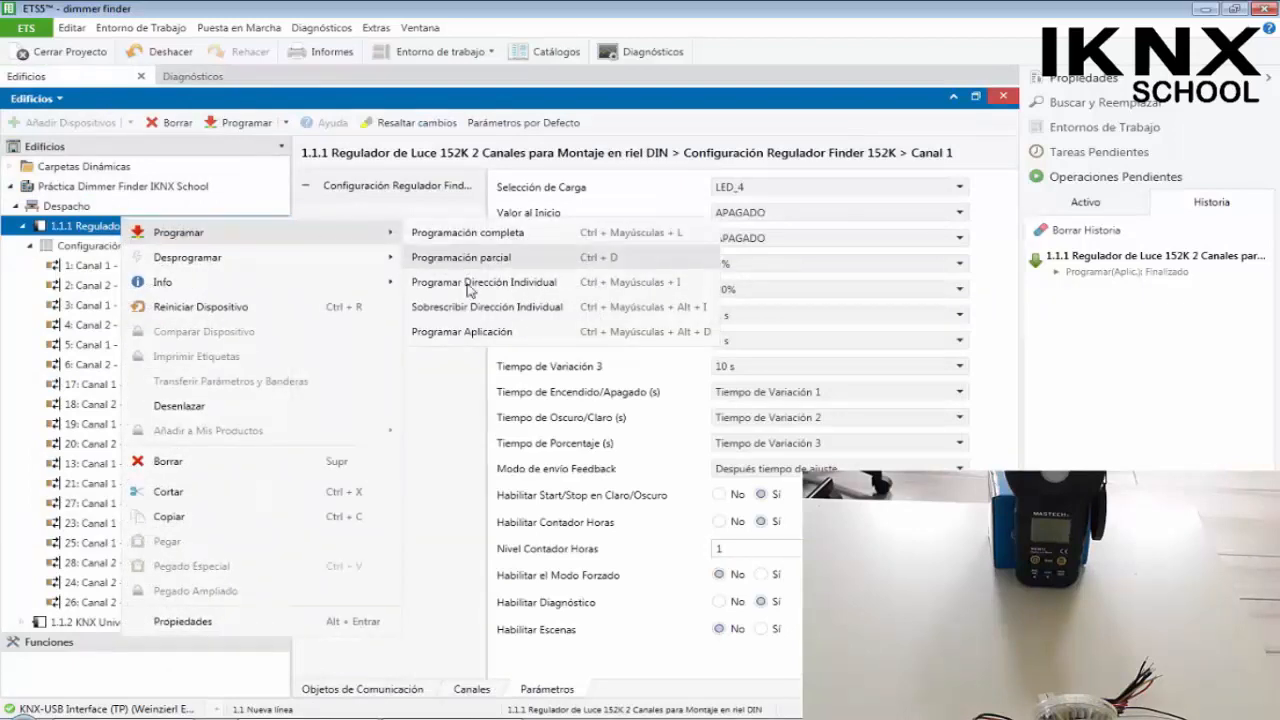
click(481, 340)
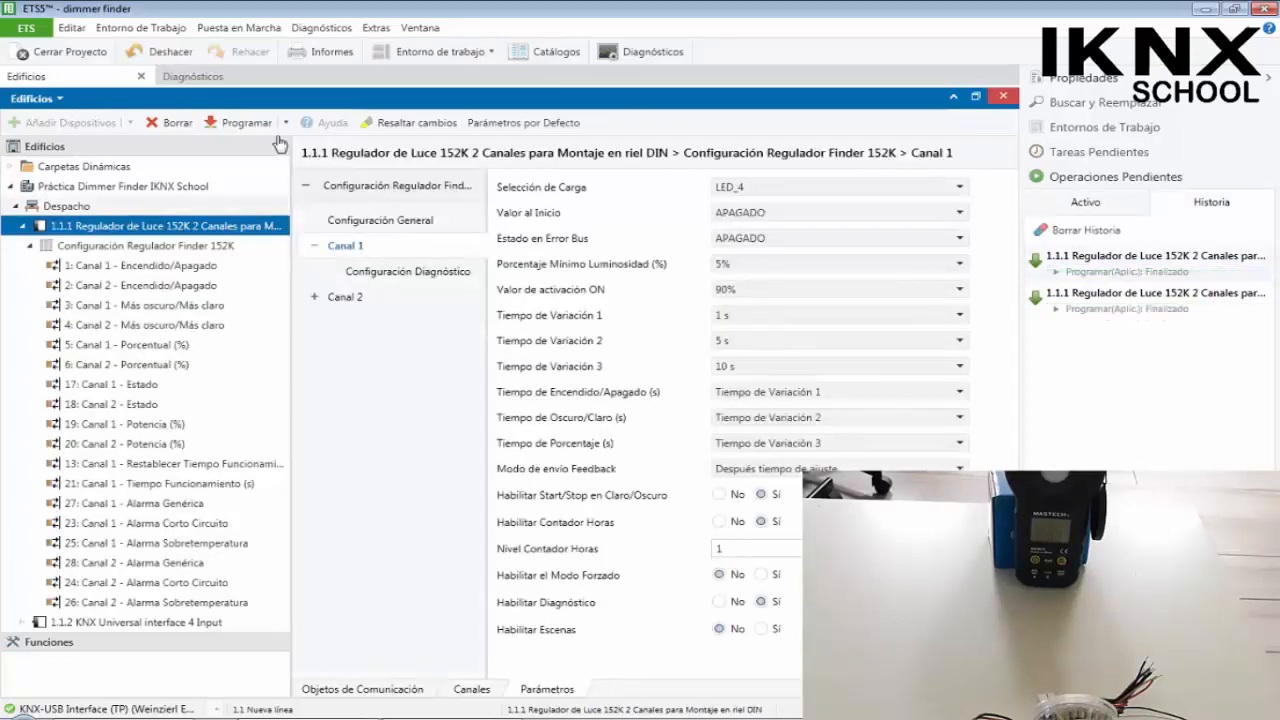
Empty the group monitor's telegram list and send 50 % to group address 0/0/4
click(195, 76)
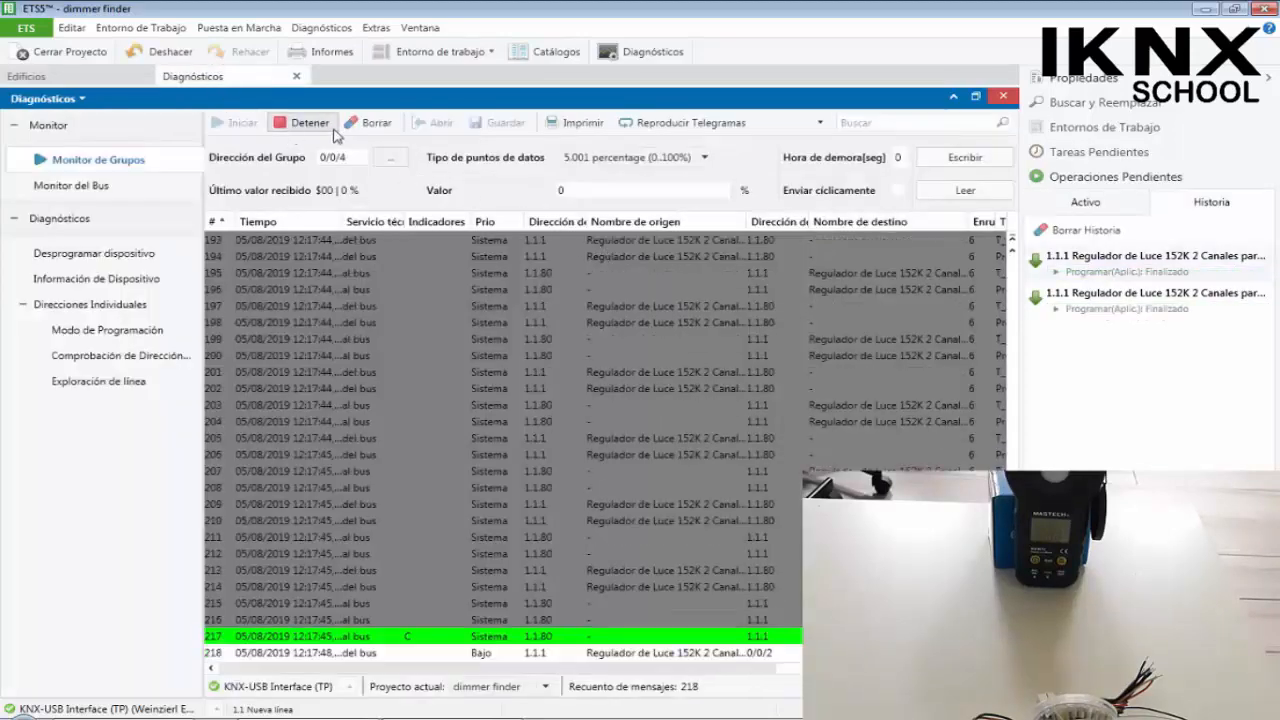
click(370, 122)
click(740, 458)
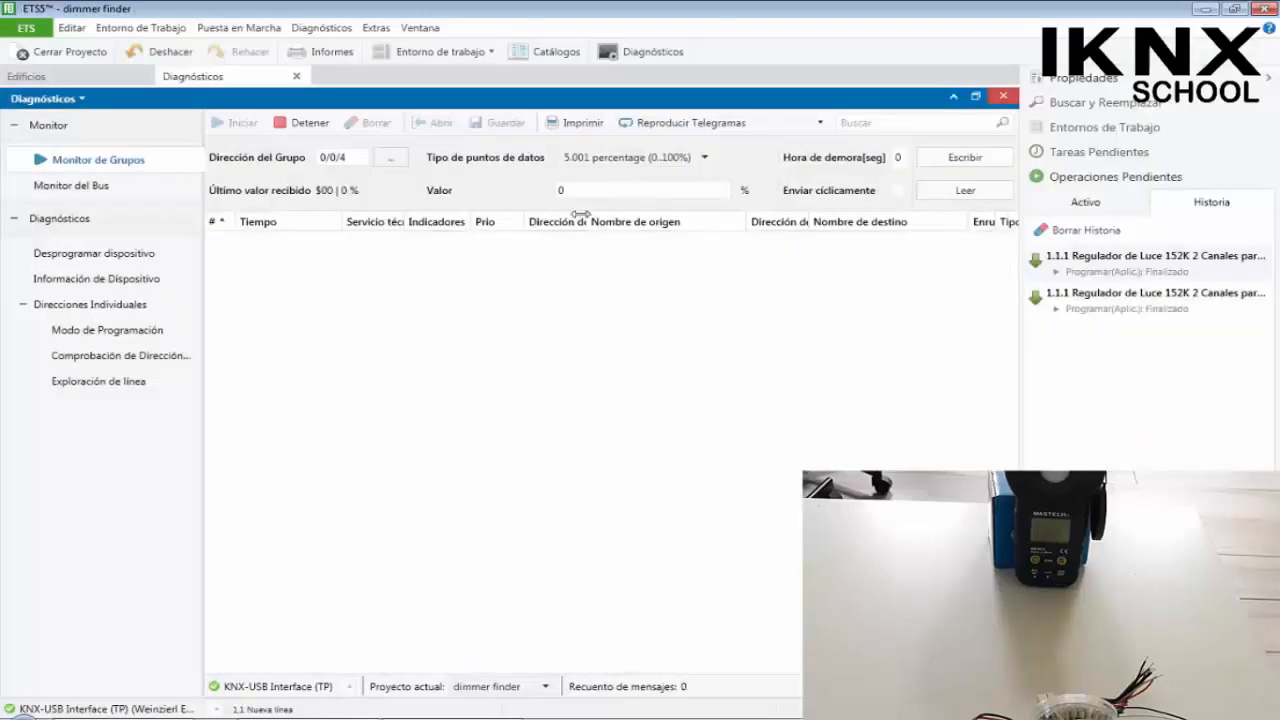
click(556, 190)
text(50)
click(1004, 159)
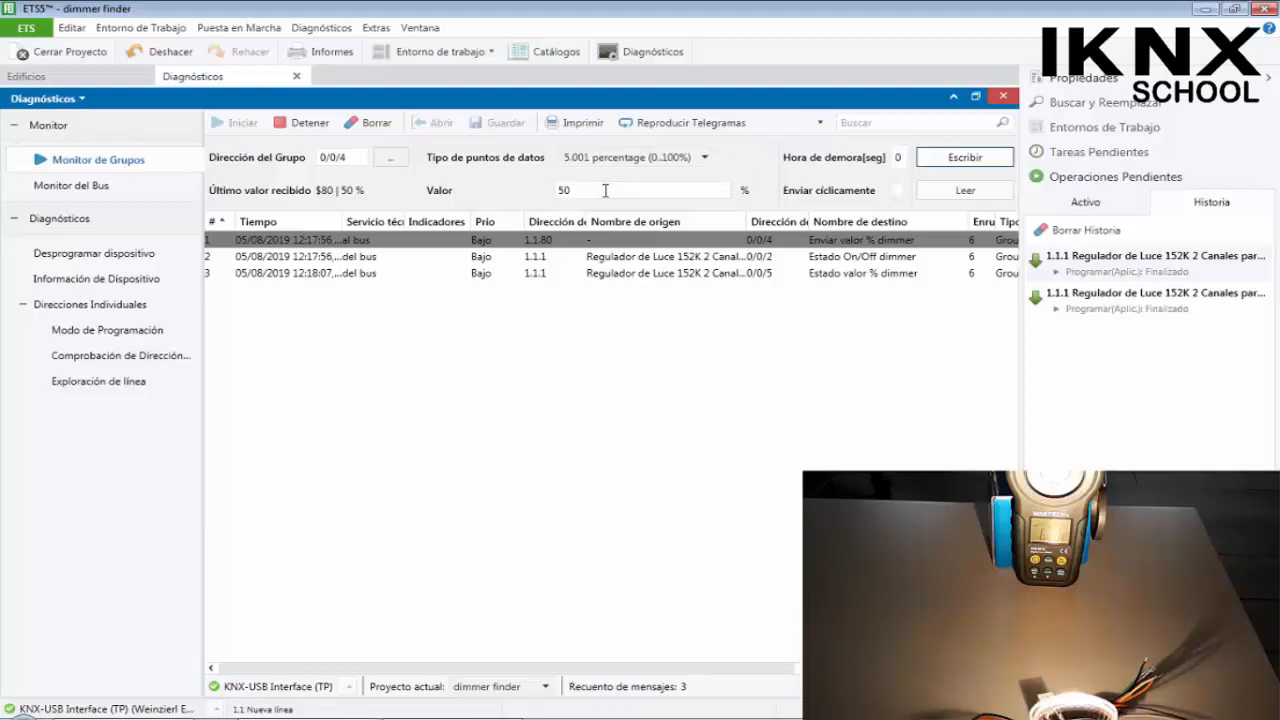
Send 0 % to group address 0/0/4 to turn off the lamp tested with LED_4
drag(604, 190, 548, 191)
text(0)
click(944, 160)
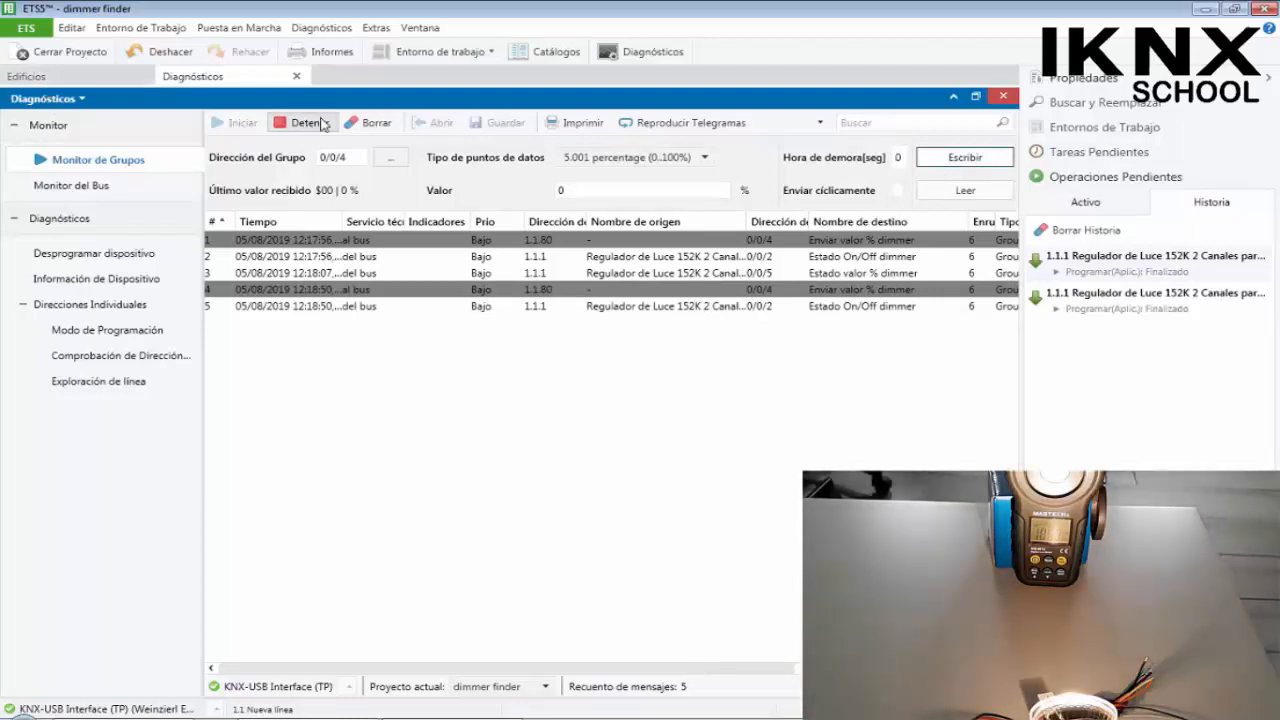
Set Canal 1's Selección de Carga to Auto, program the application into dimmer 1.1.1 and clear the operations history
click(101, 79)
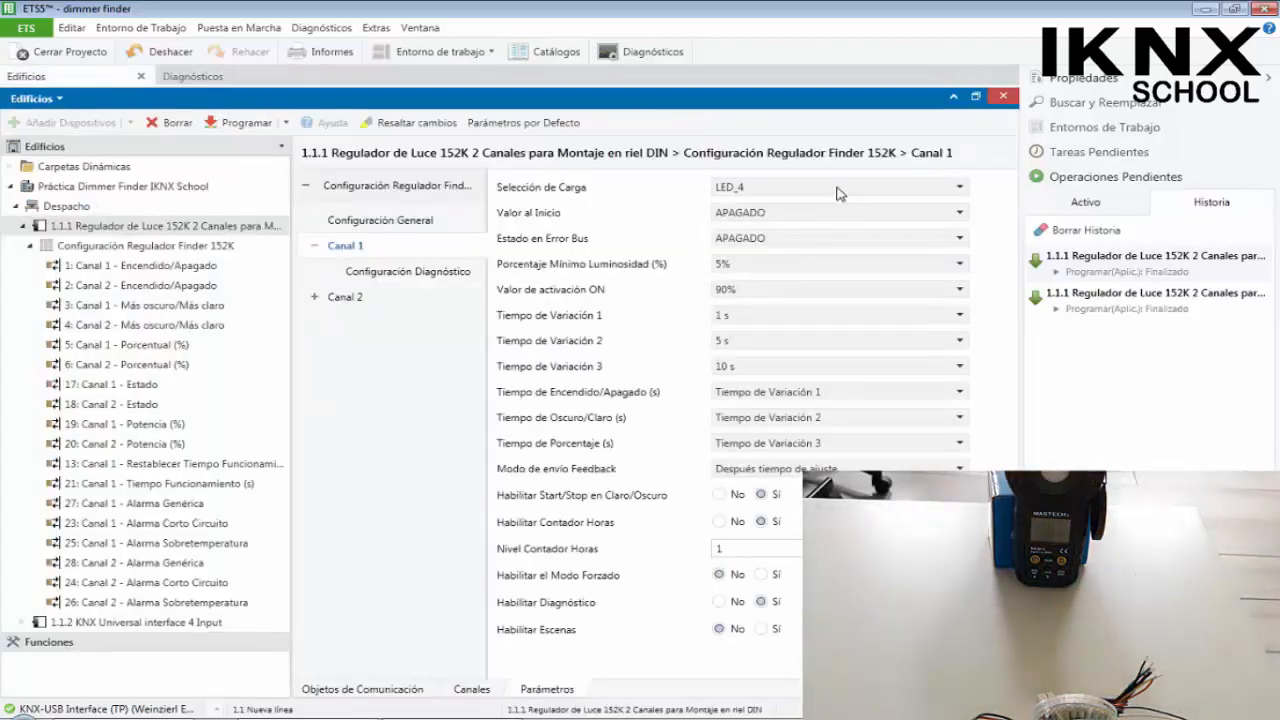
click(800, 187)
click(800, 326)
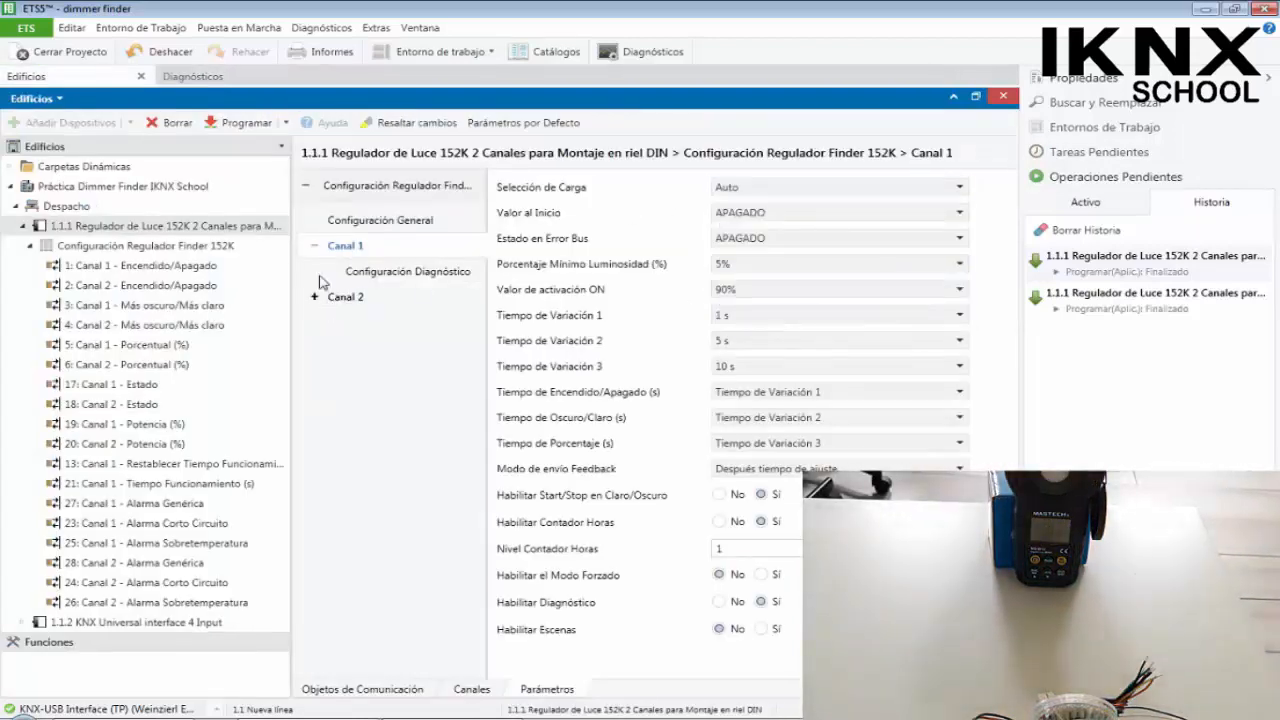
right_click(116, 230)
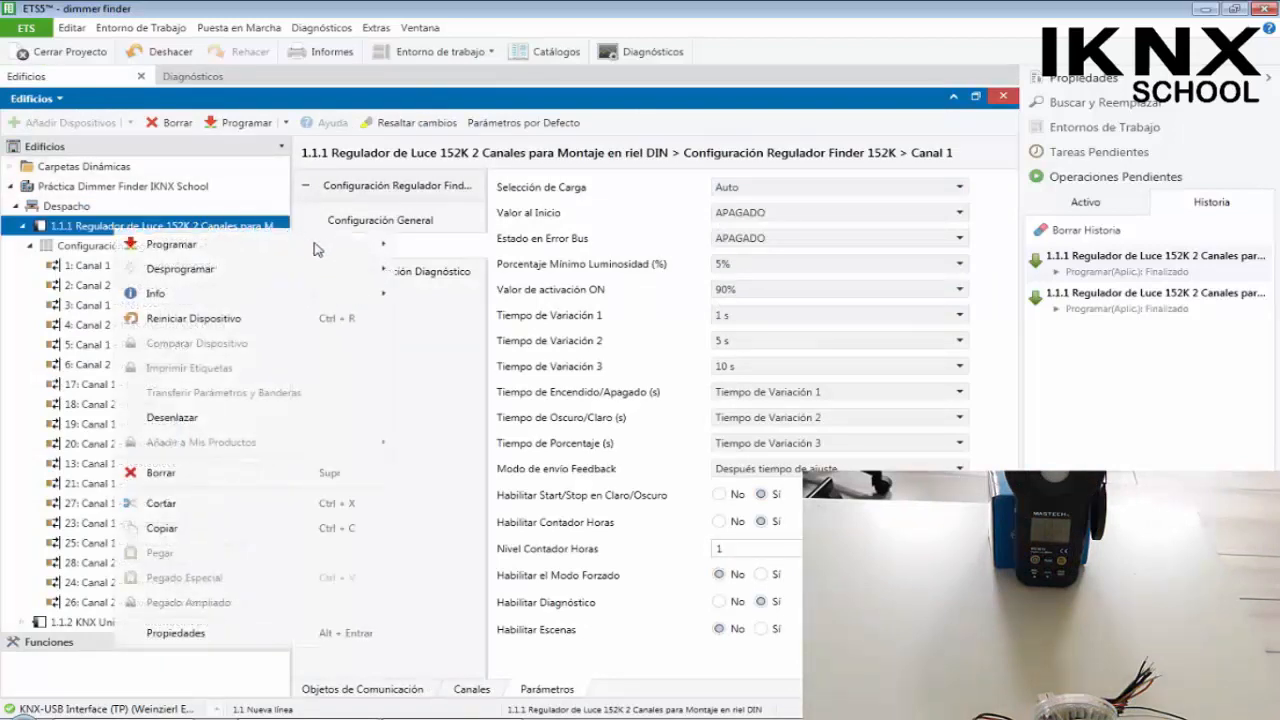
mouse_move(318, 248)
click(470, 343)
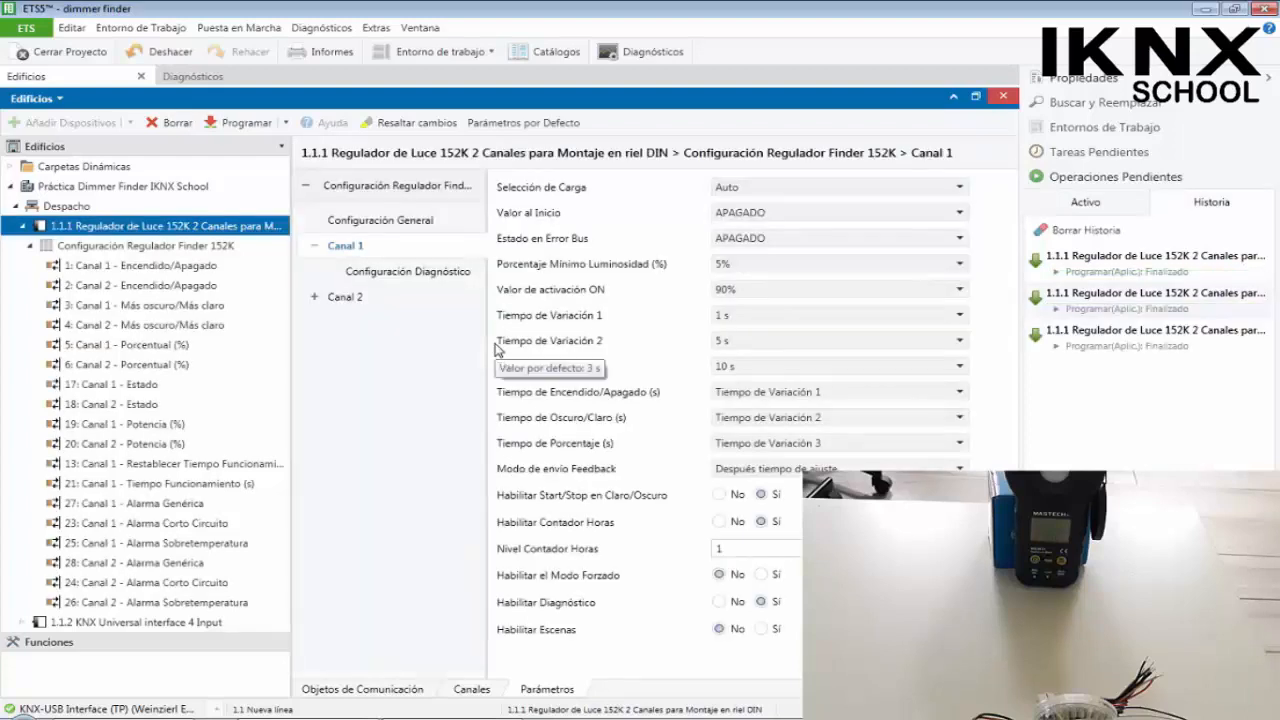
click(1082, 230)
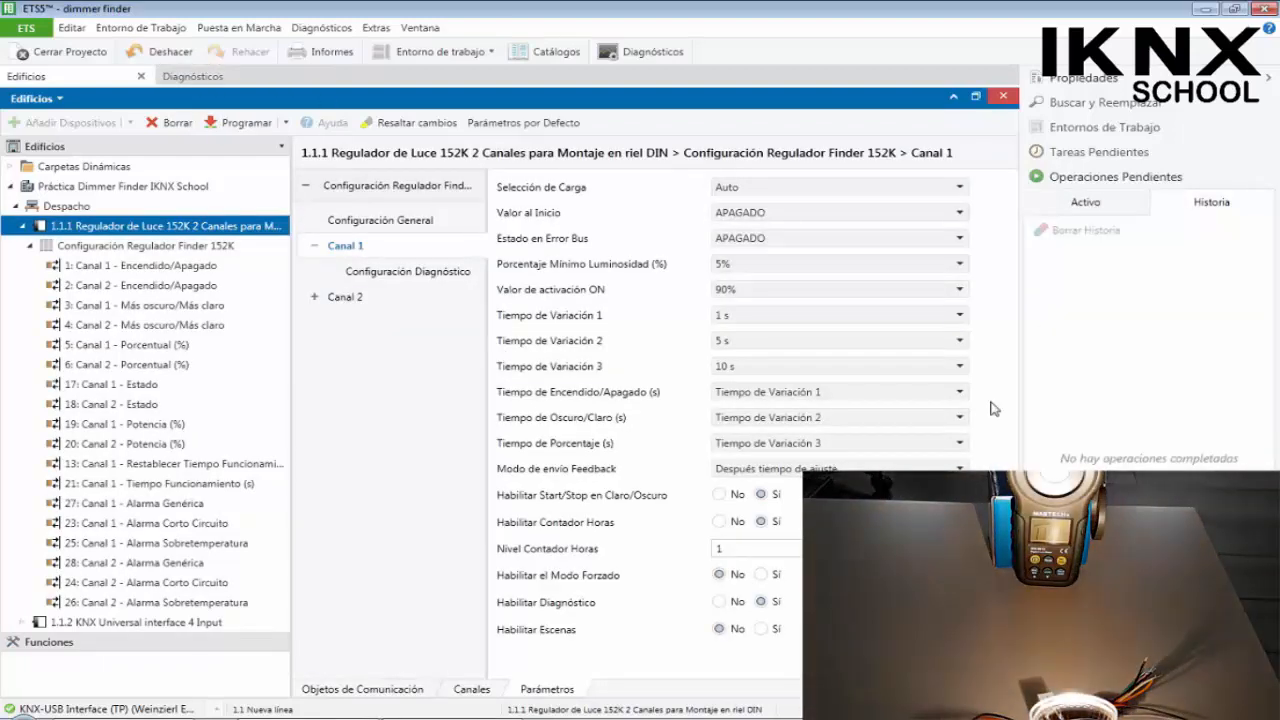
Clear the recorded telegrams in the group monitor and write 50 % to 0/0/4 to test the Auto load selection
click(195, 76)
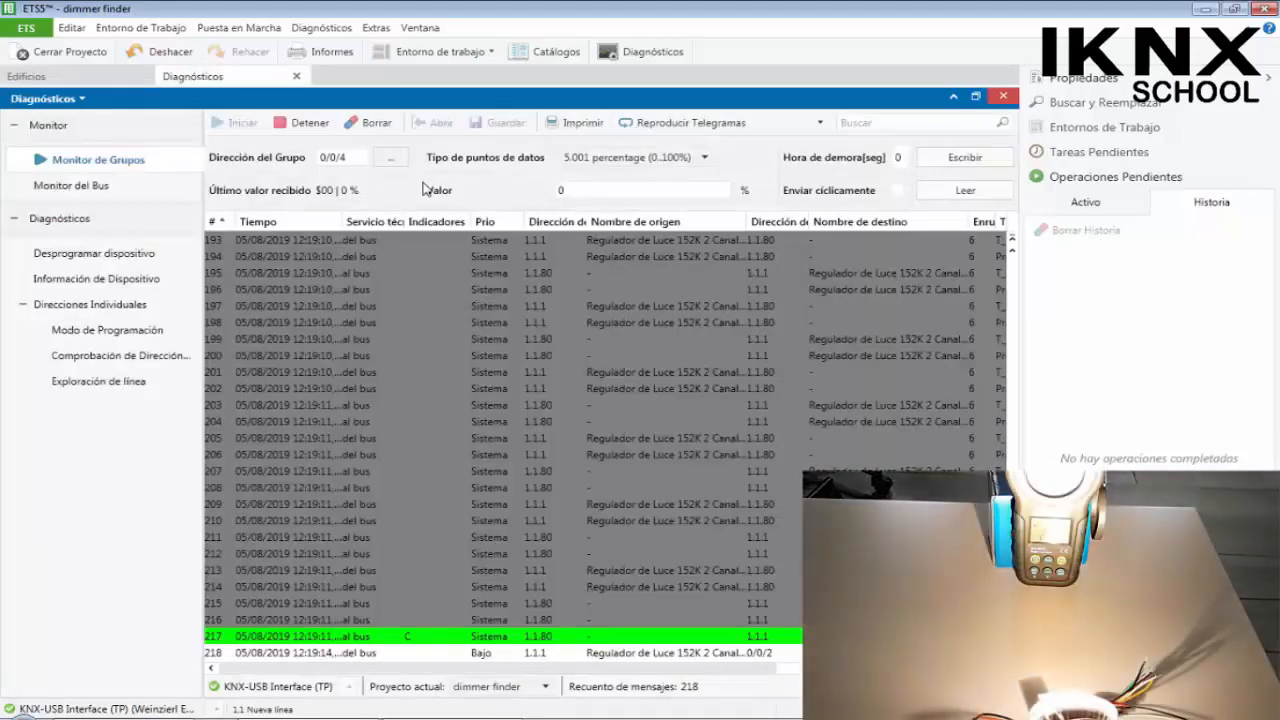
click(370, 122)
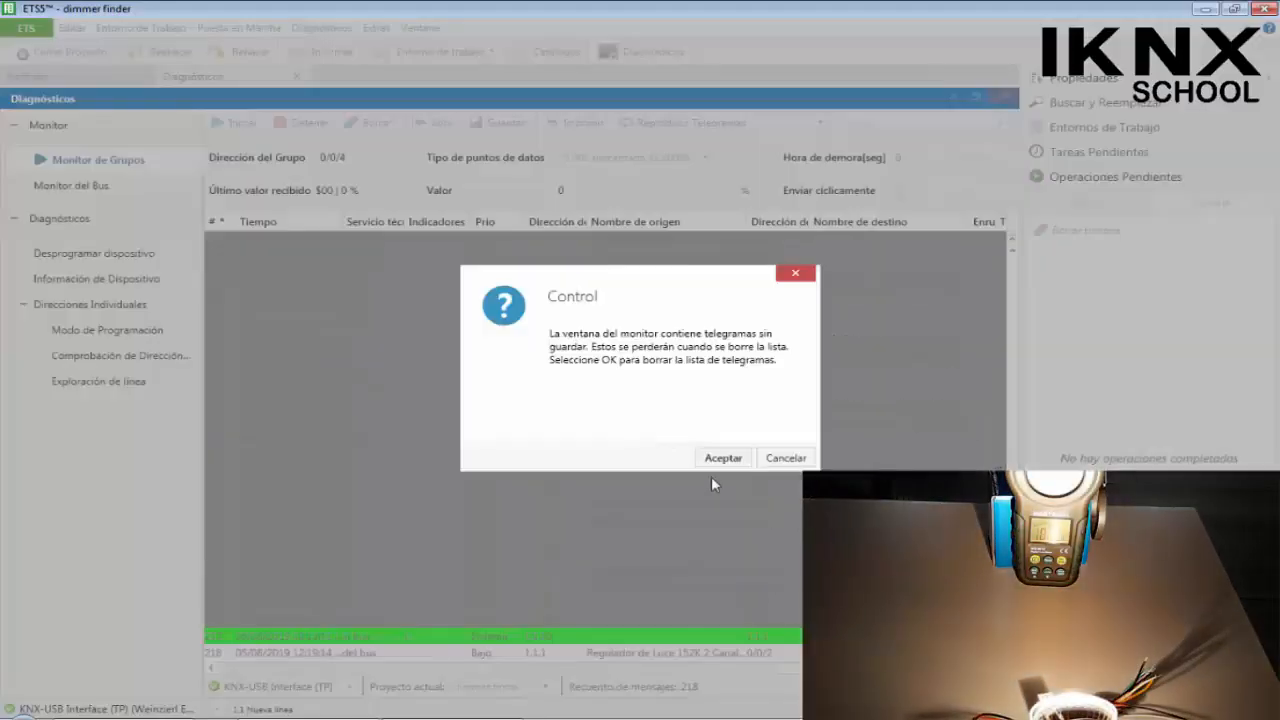
click(735, 458)
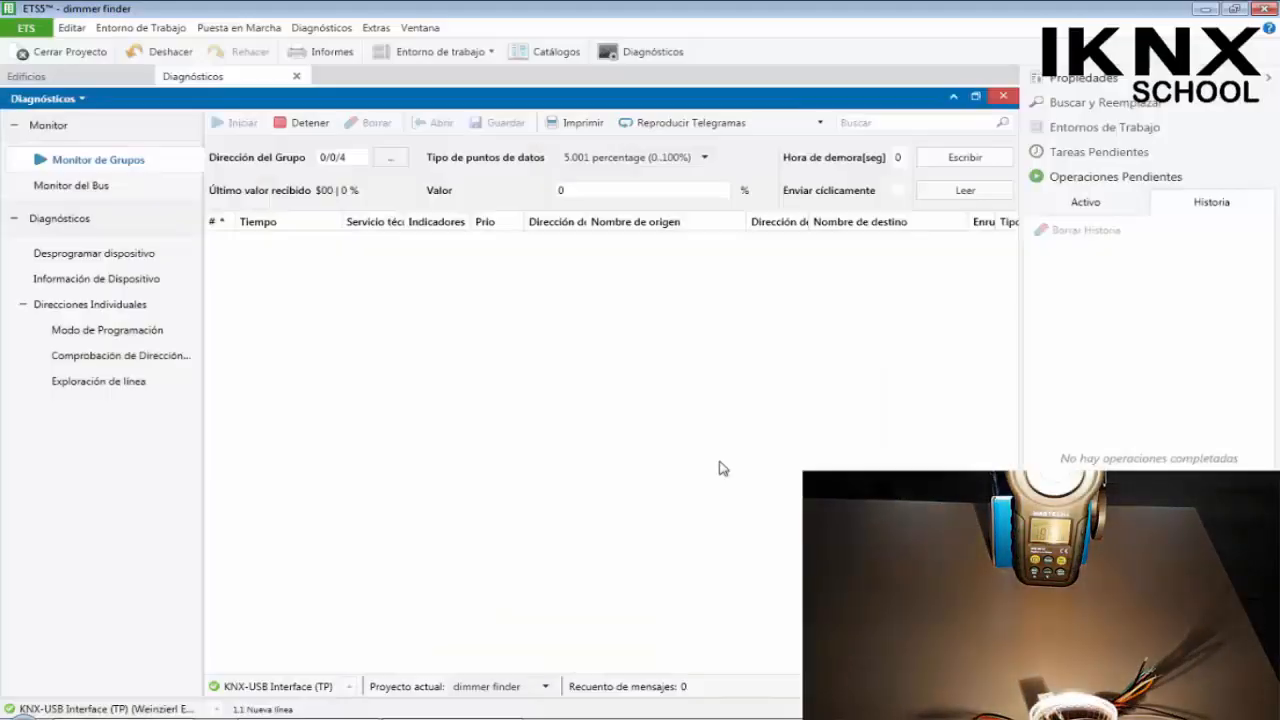
double_click(593, 193)
text(5)
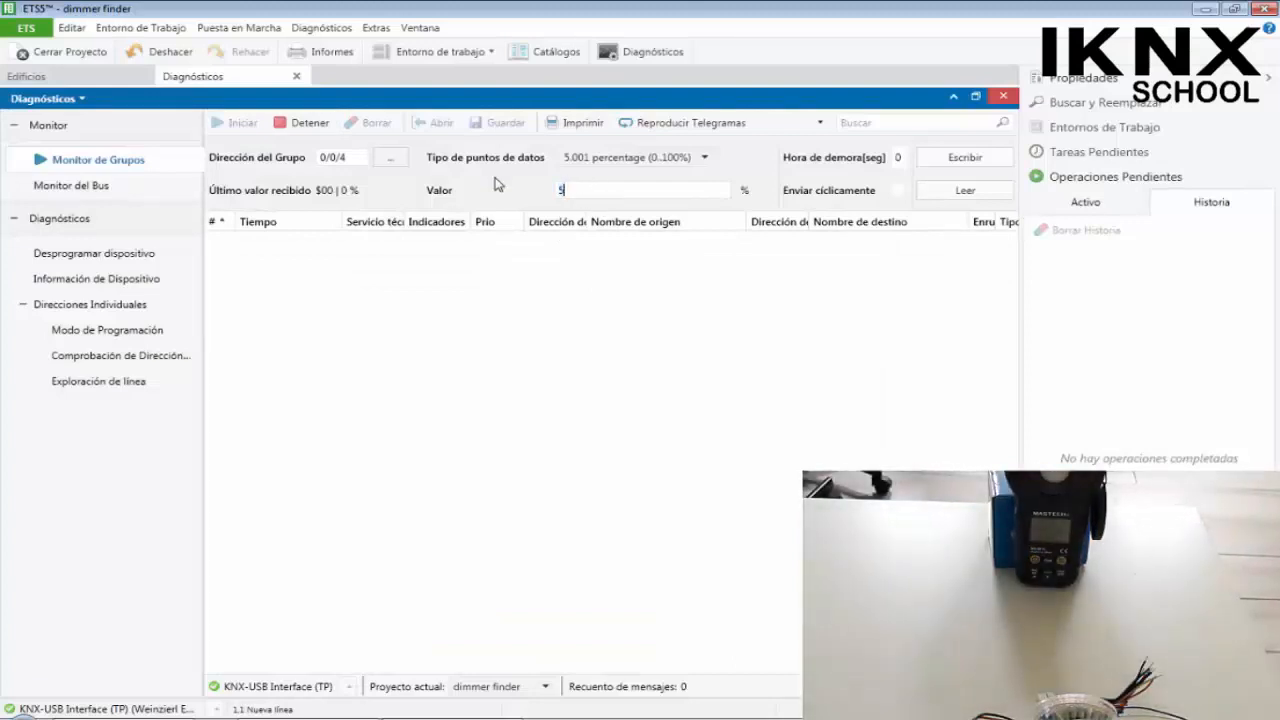
text(0)
click(967, 164)
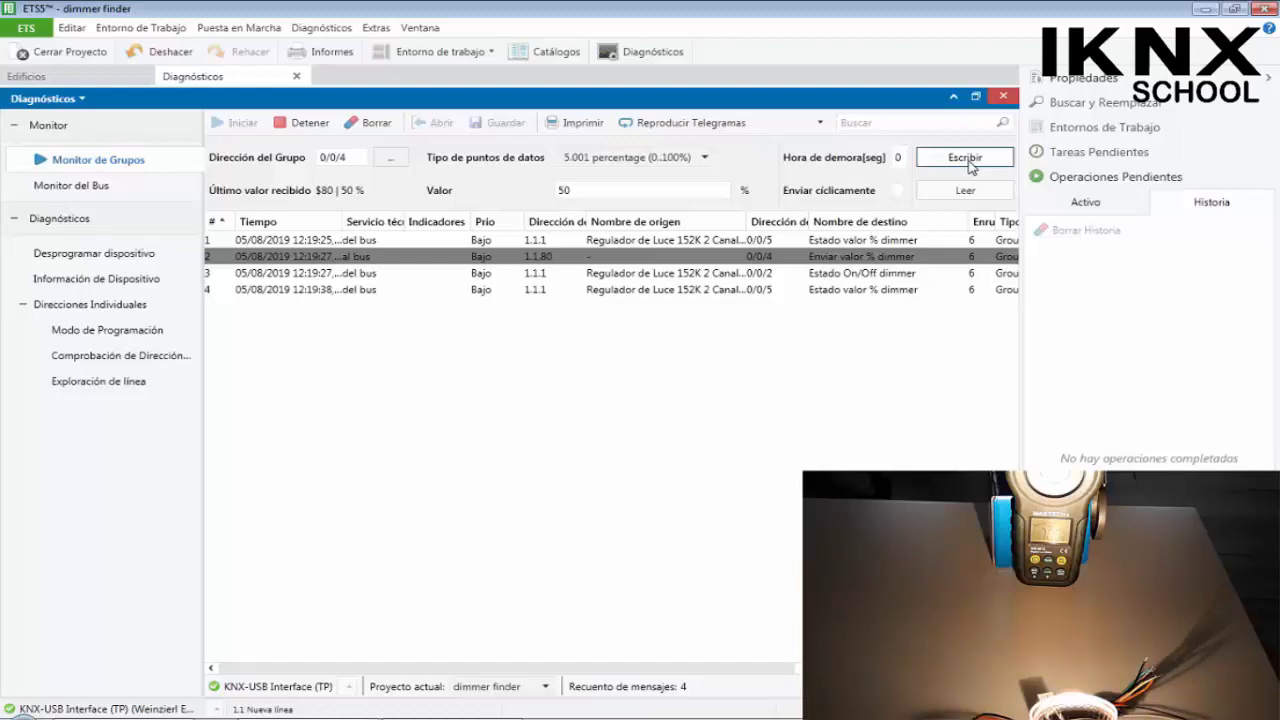
Write 0 % to group address 0/0/4 to switch the lamp off after the Auto test
click(563, 190)
key(BackSpace)
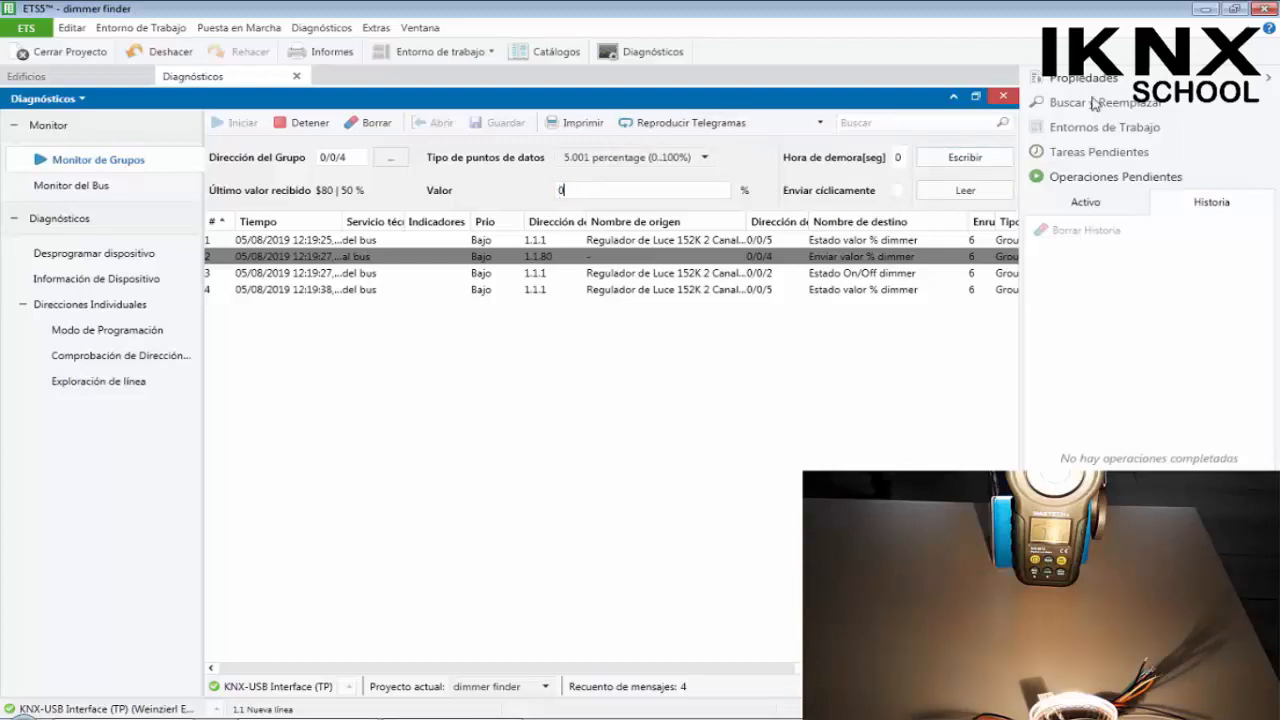
click(965, 159)
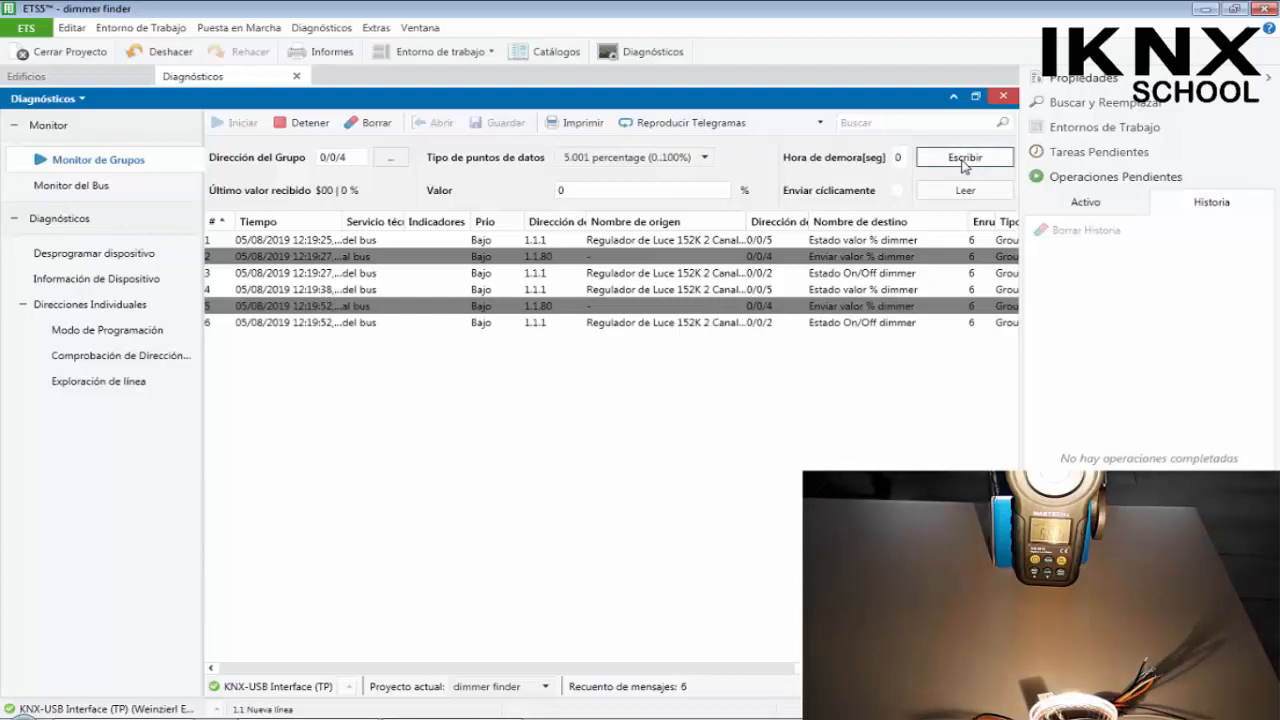